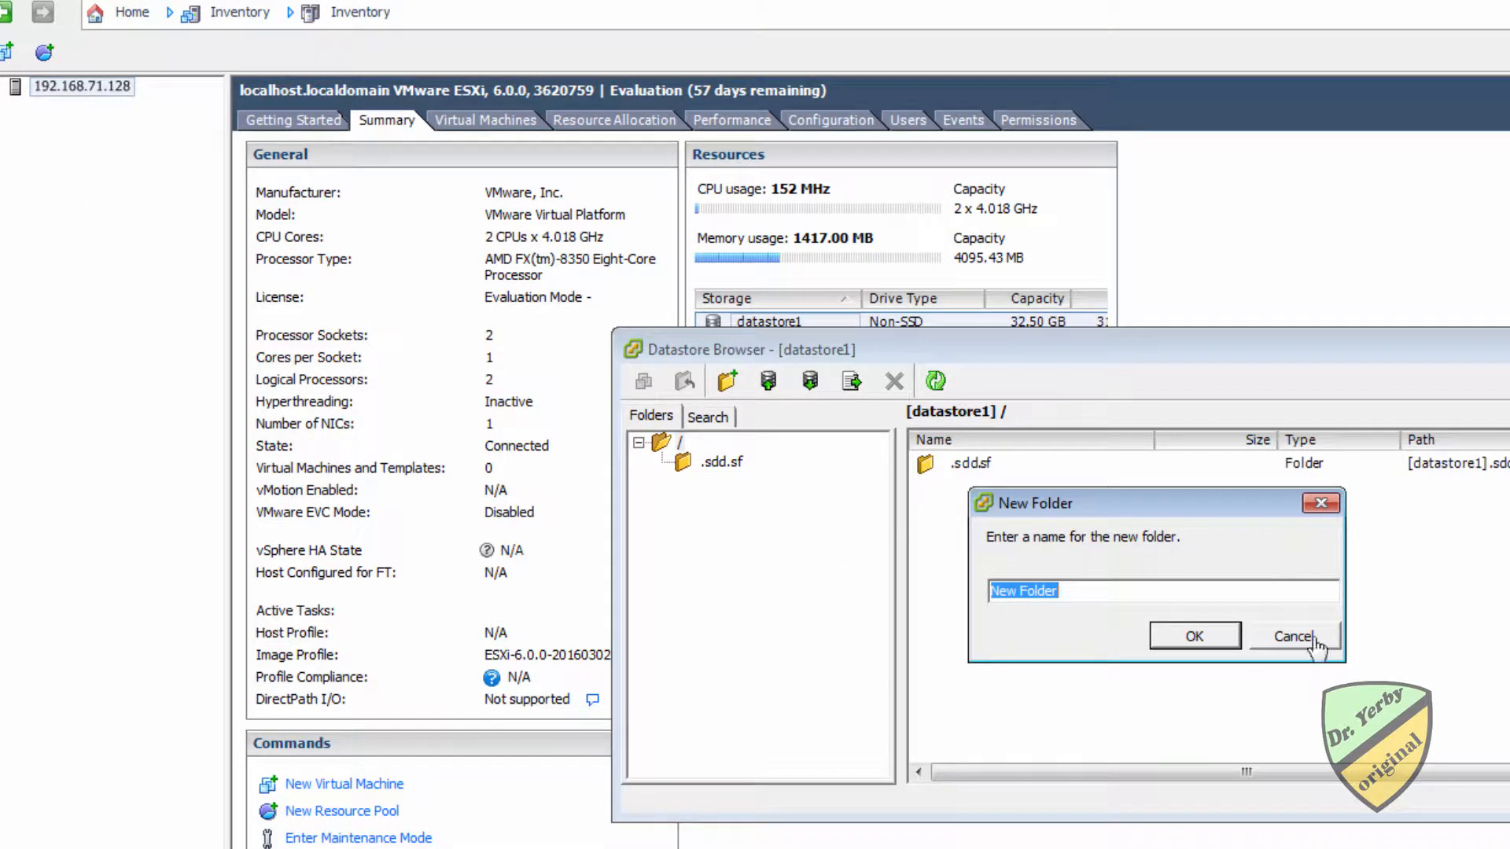
Step: Cancel the pending new folder, close the datastore browser, and reopen it for datastore1 from the host's storage list
left_click(1269, 636)
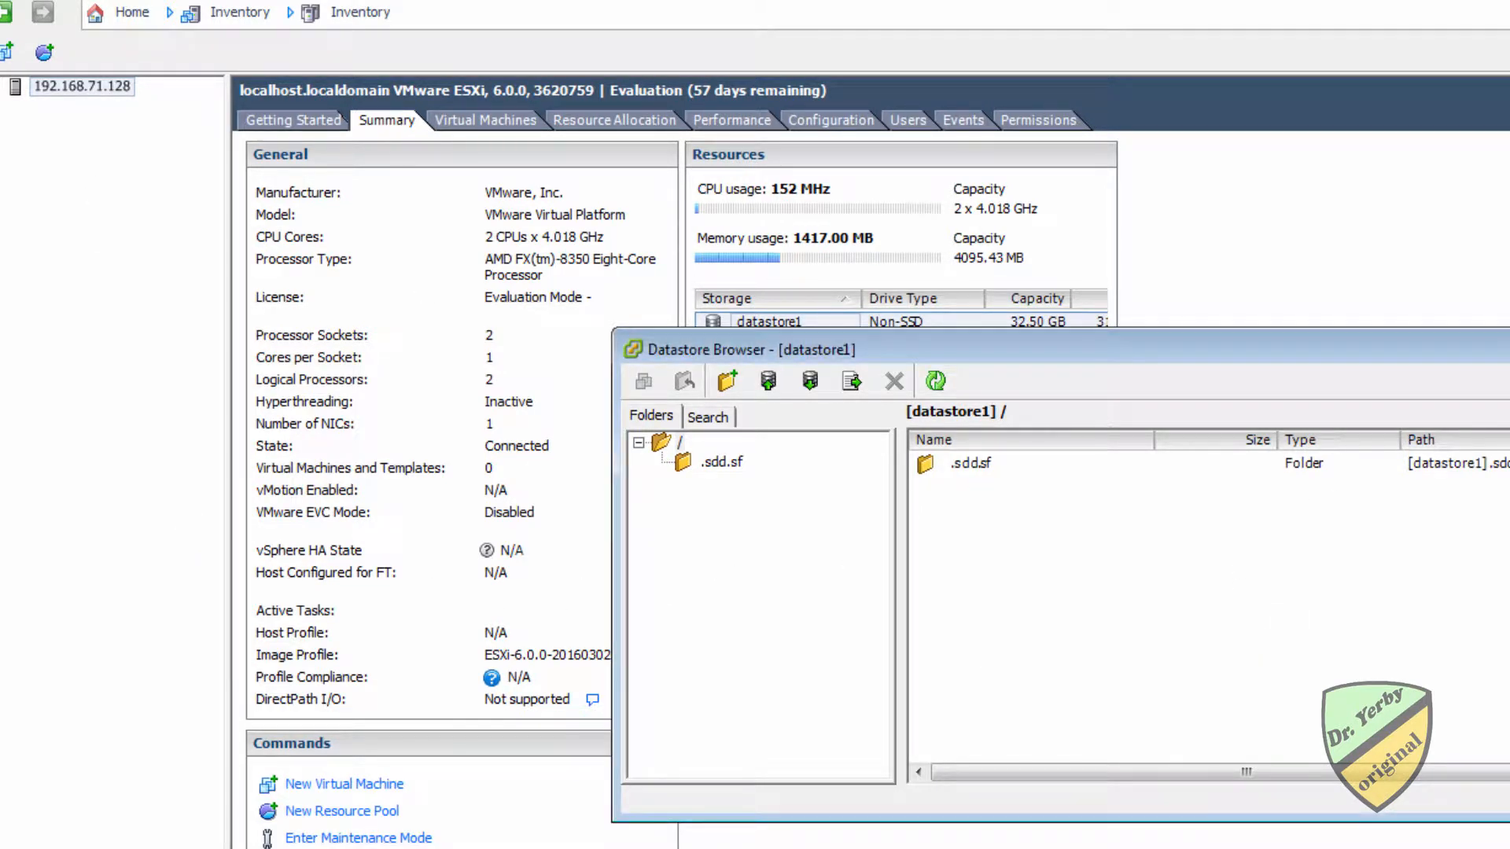
left_click(1508, 340)
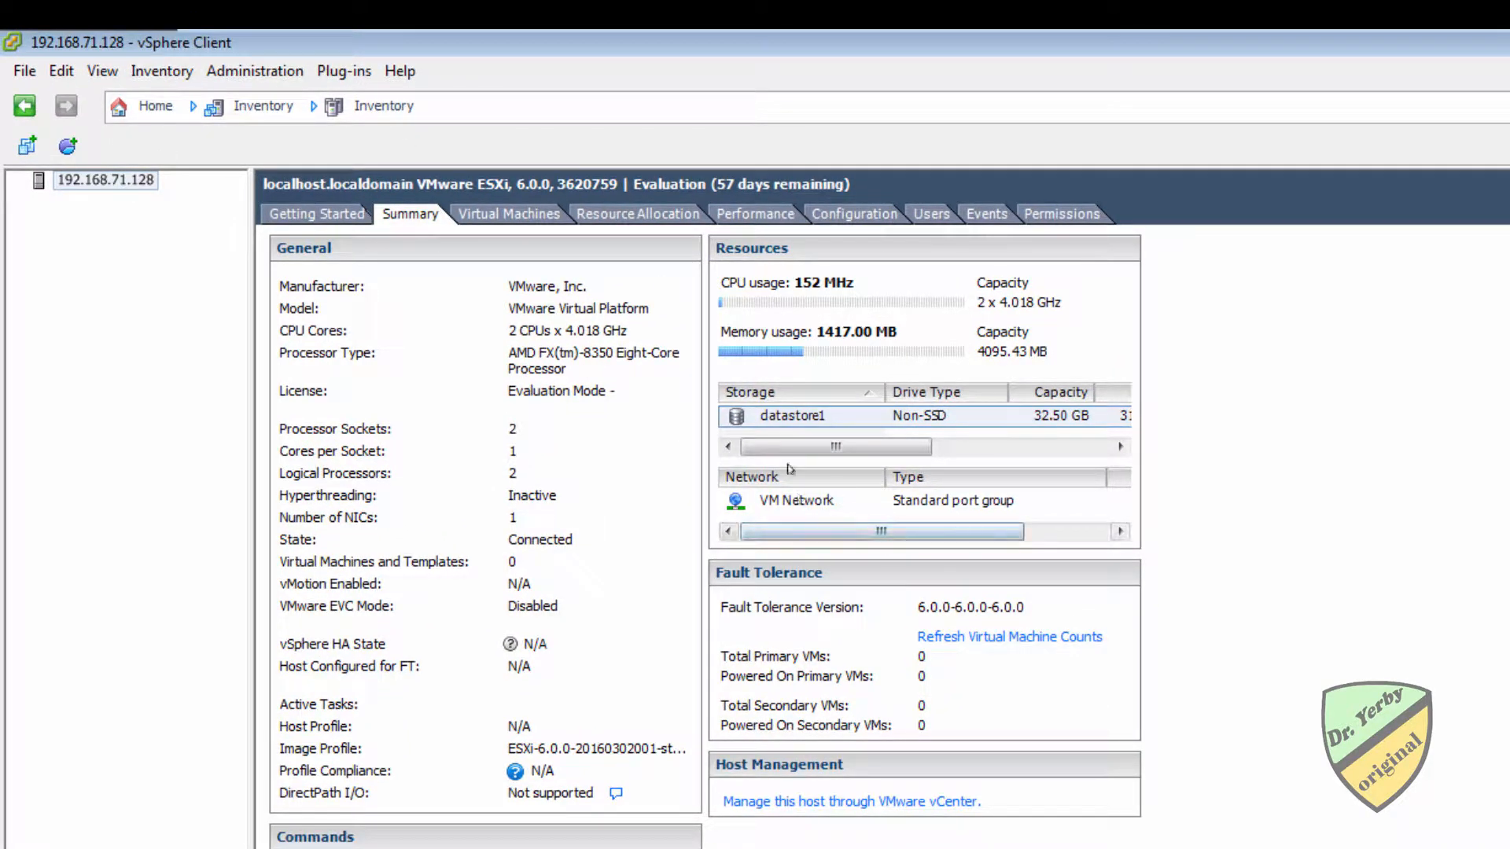
left_click(769, 416)
right_click(769, 417)
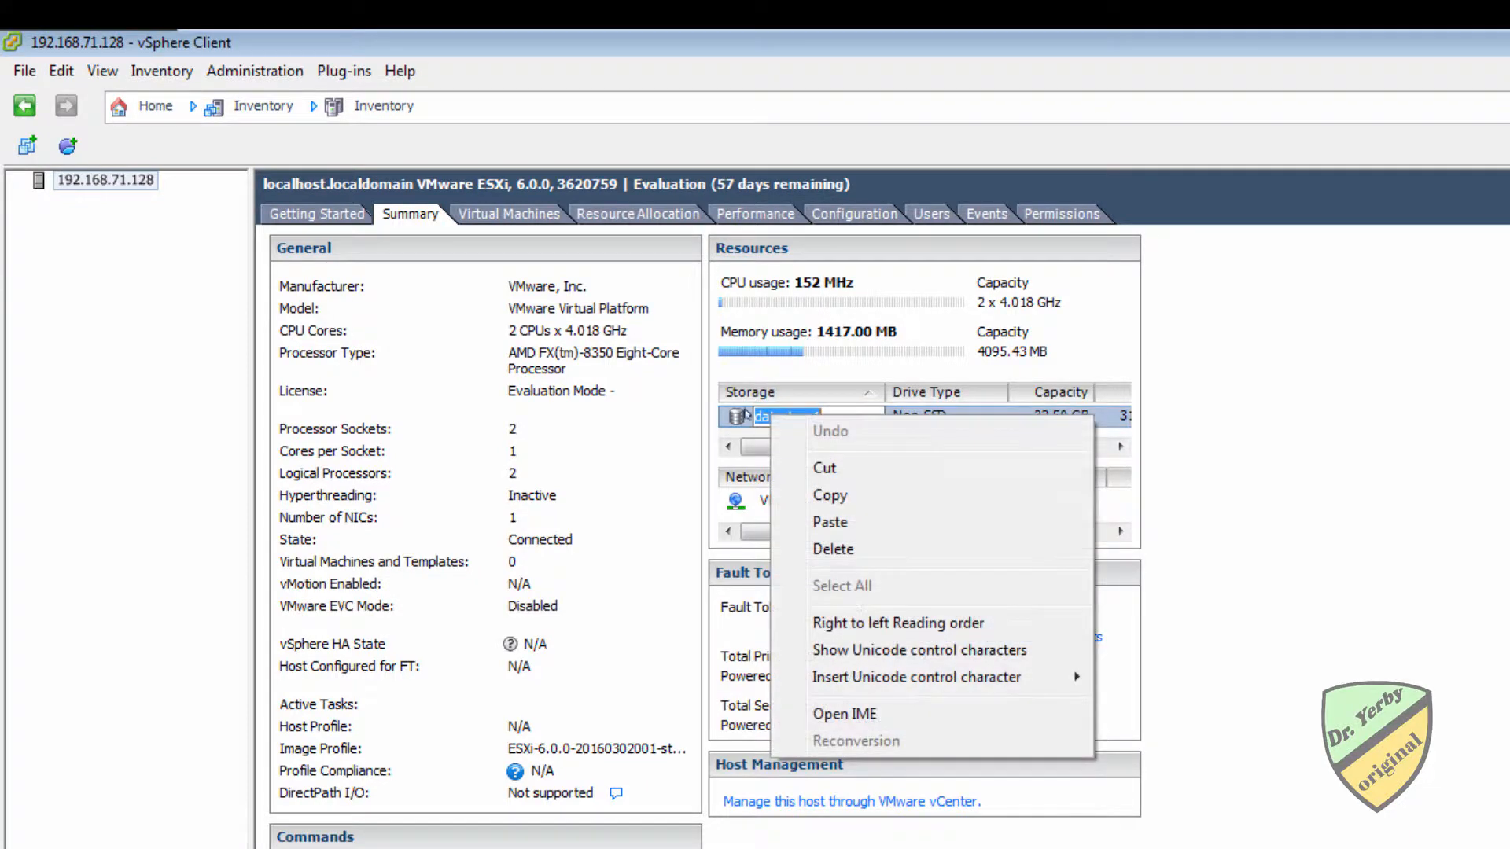
right_click(729, 417)
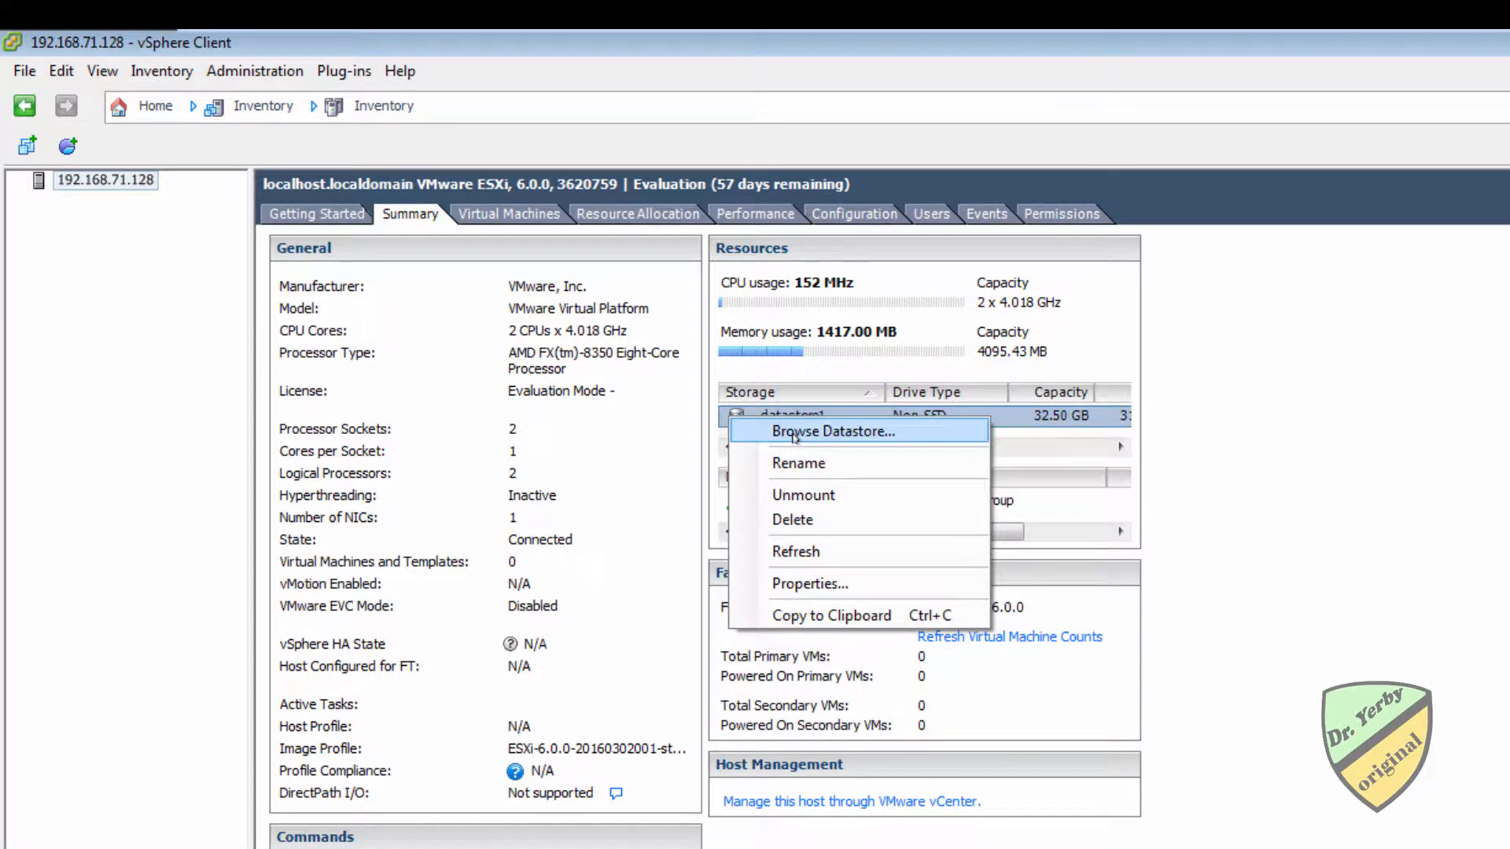
left_click(833, 431)
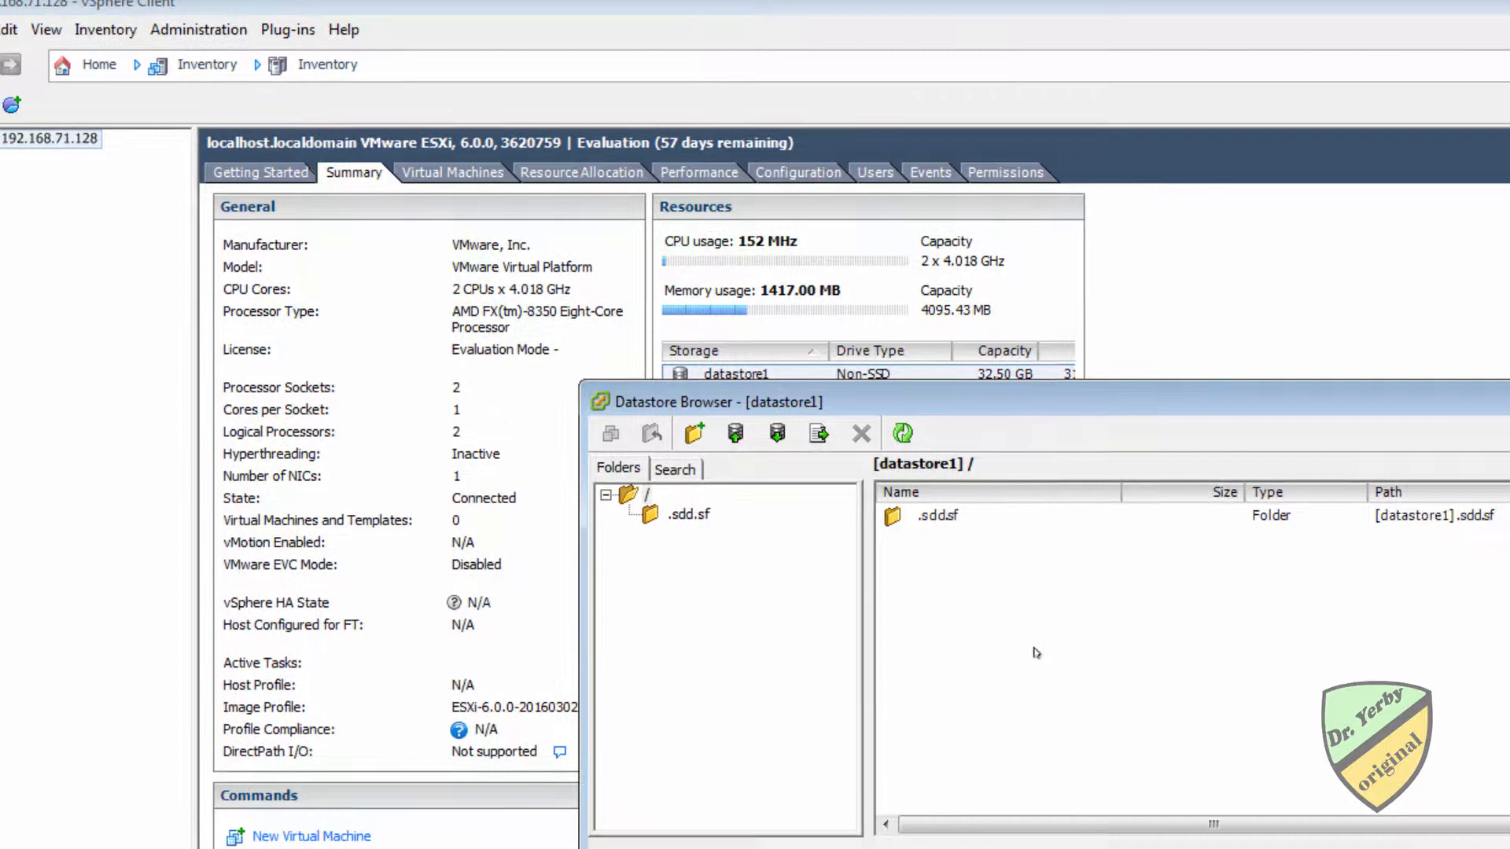
Step: Create a folder named ISOs at the root of datastore1
right_click(1180, 692)
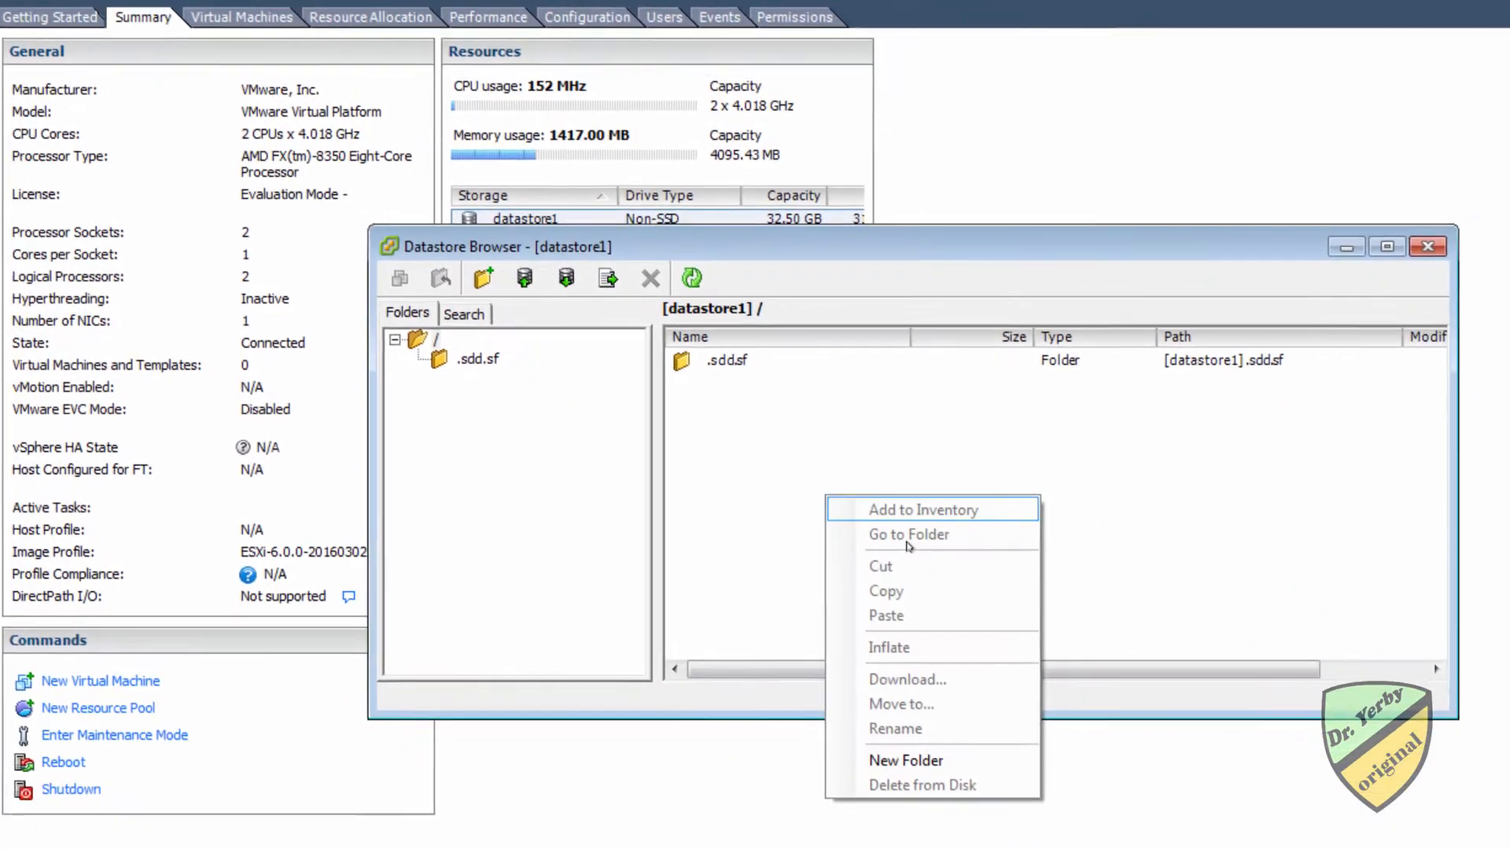
left_click(790, 643)
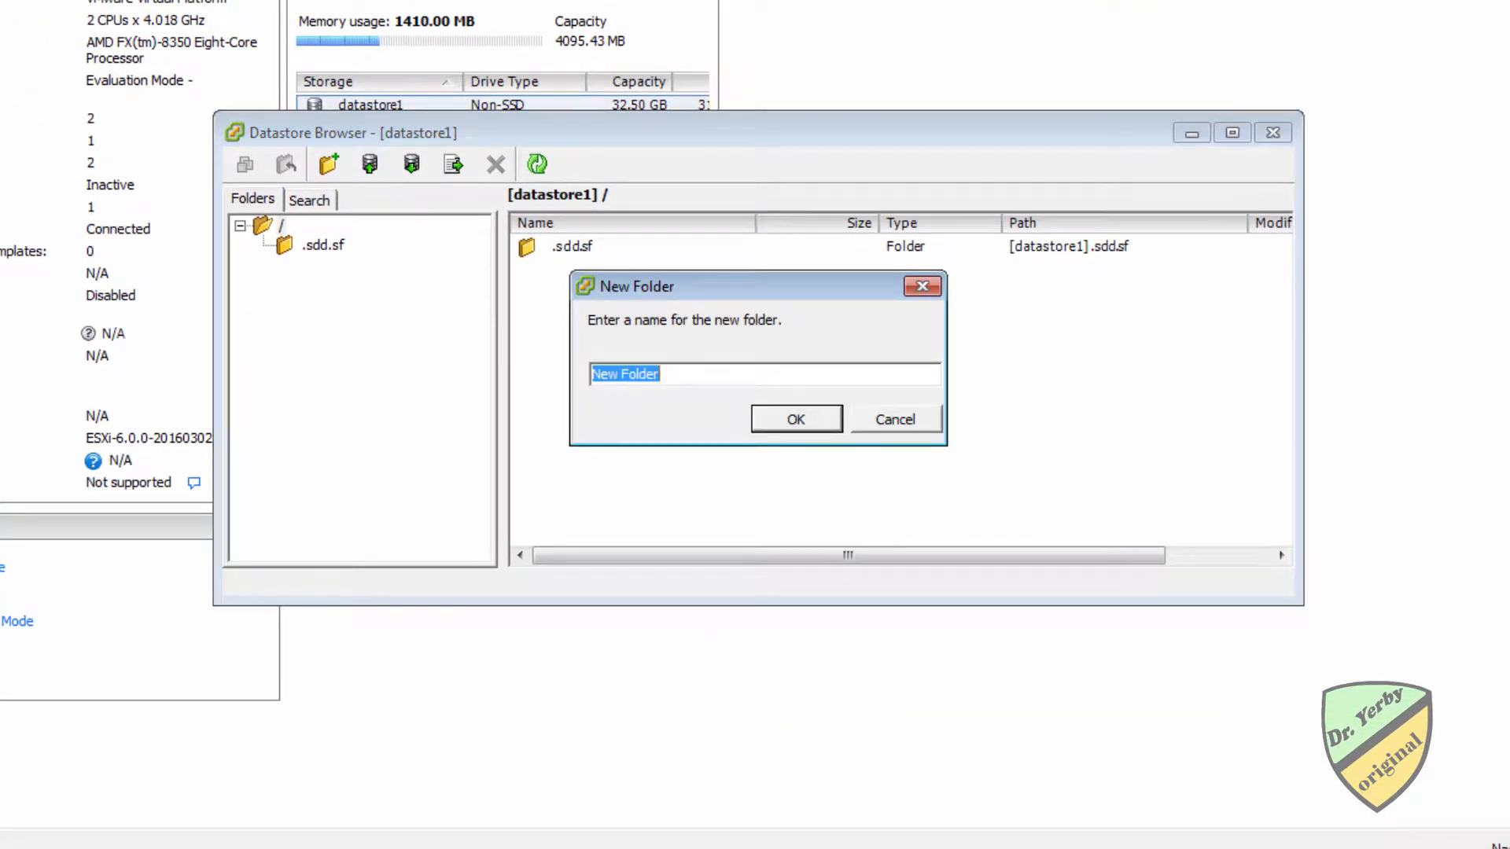
left_click(684, 375)
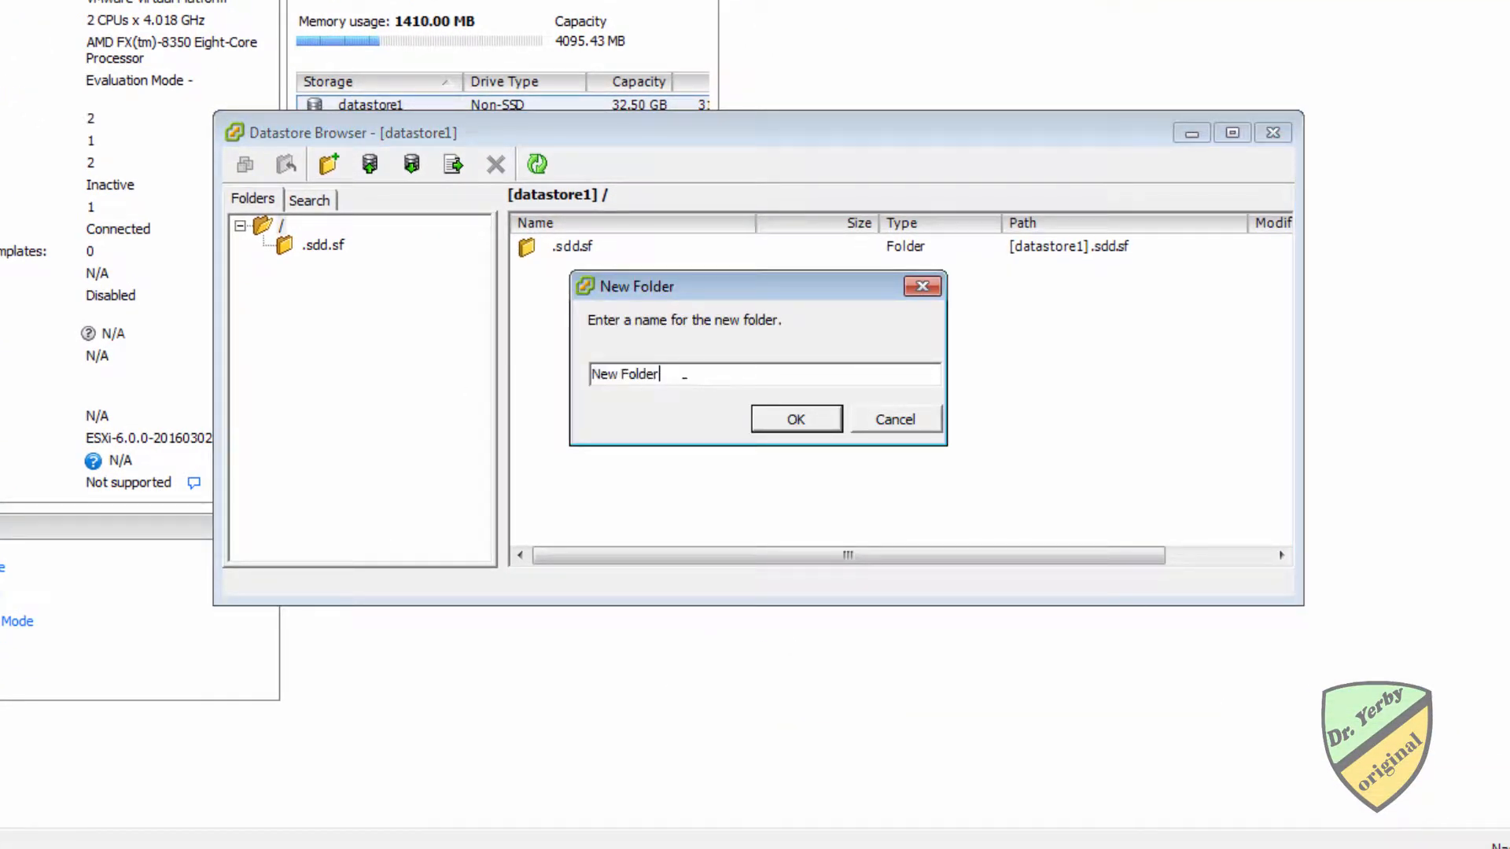
key("BackSpace")
key("BackSpace")
key("BackSpace")
key("BackSpace")
key("BackSpace")
key("BackSpace")
key("BackSpace")
key("BackSpace")
key("BackSpace")
type("ISOs")
left_click(790, 417)
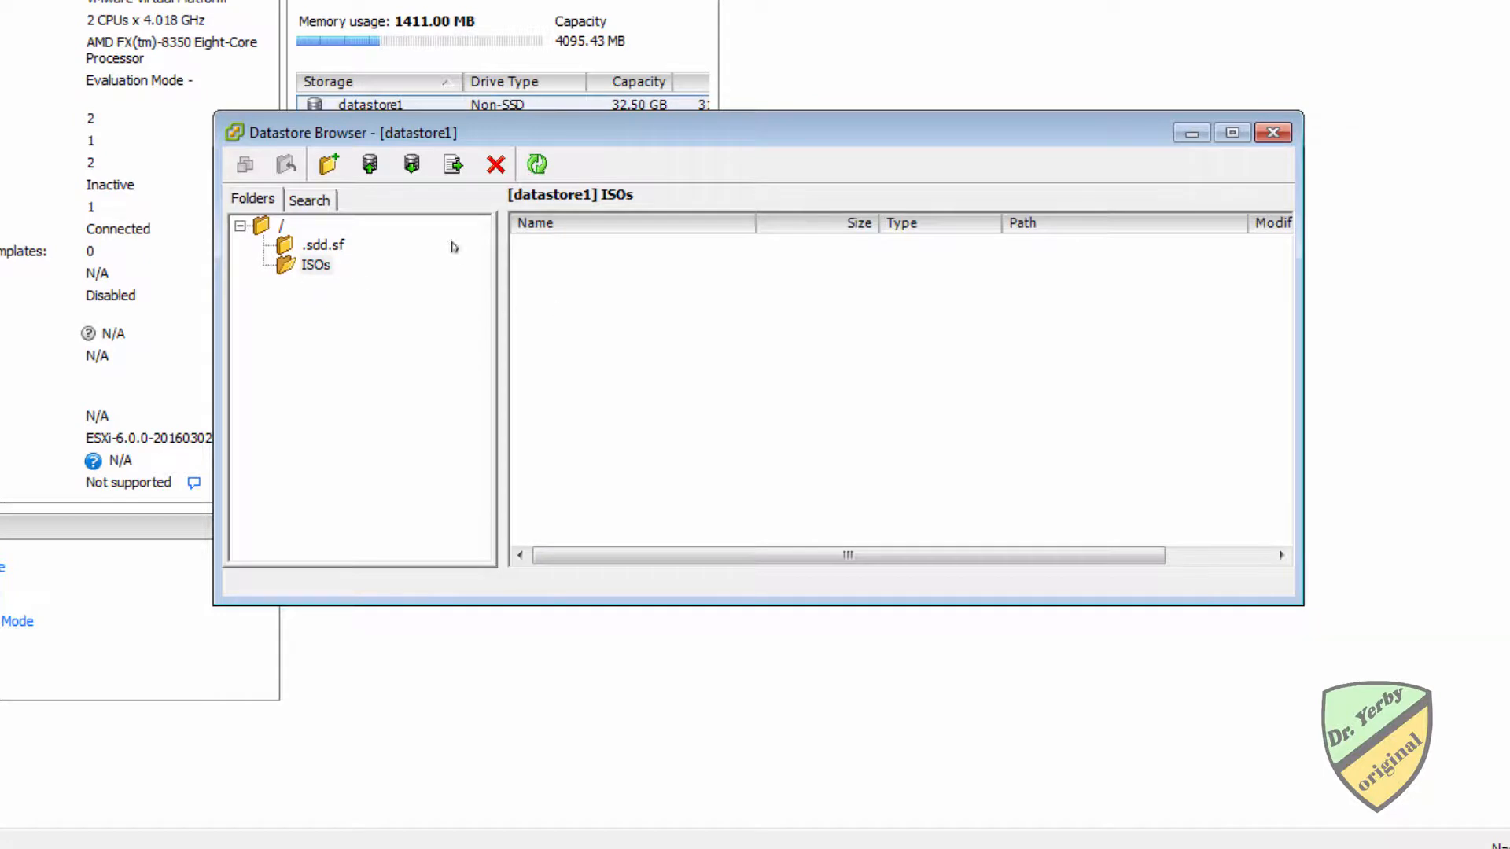
Step: Start a file upload into the ISOs folder and browse to the vault share on network computer AXL
left_click(369, 166)
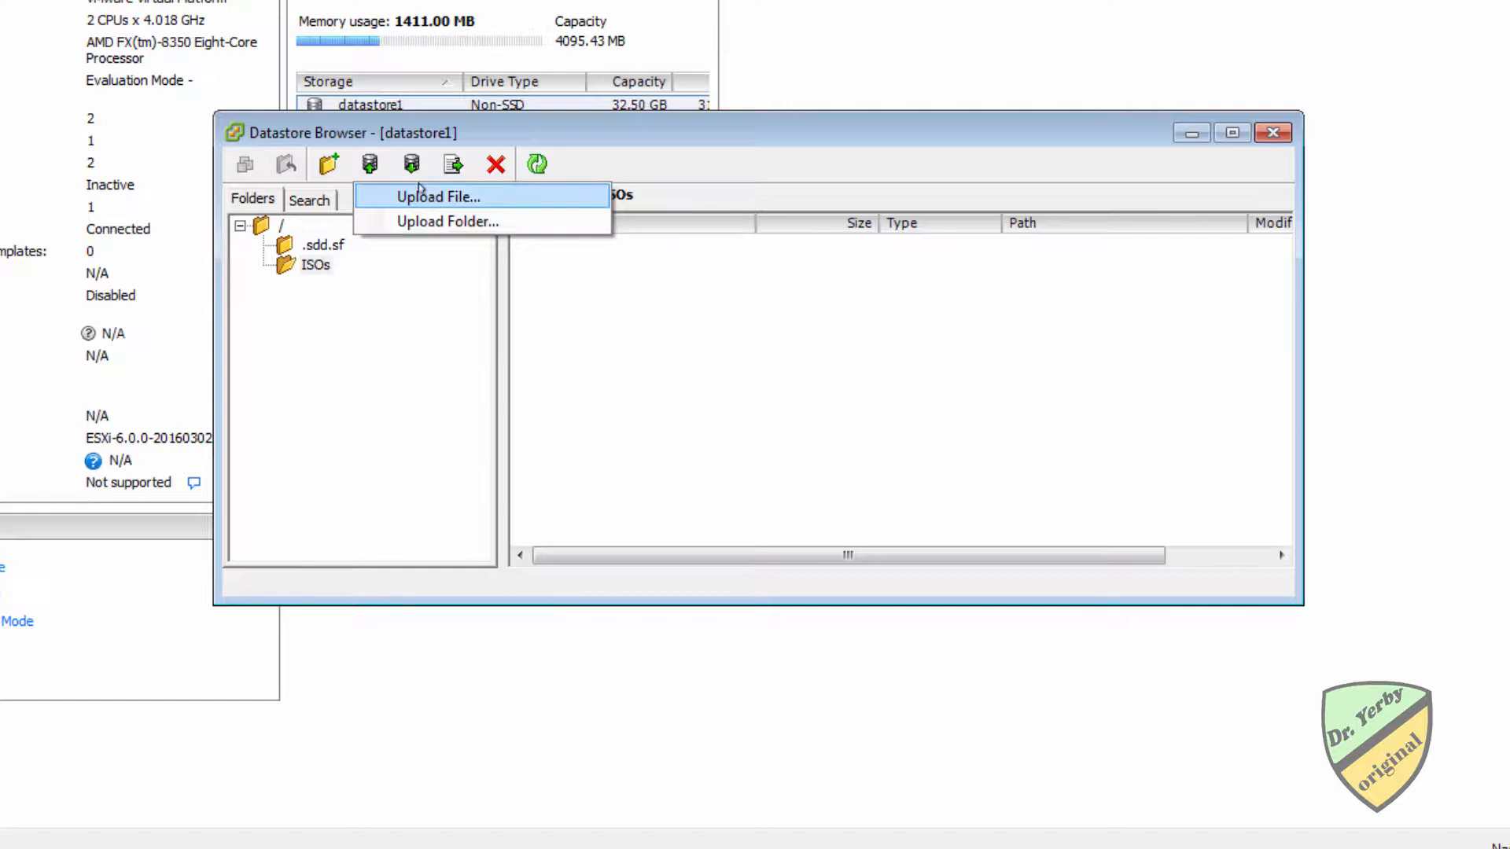
left_click(417, 203)
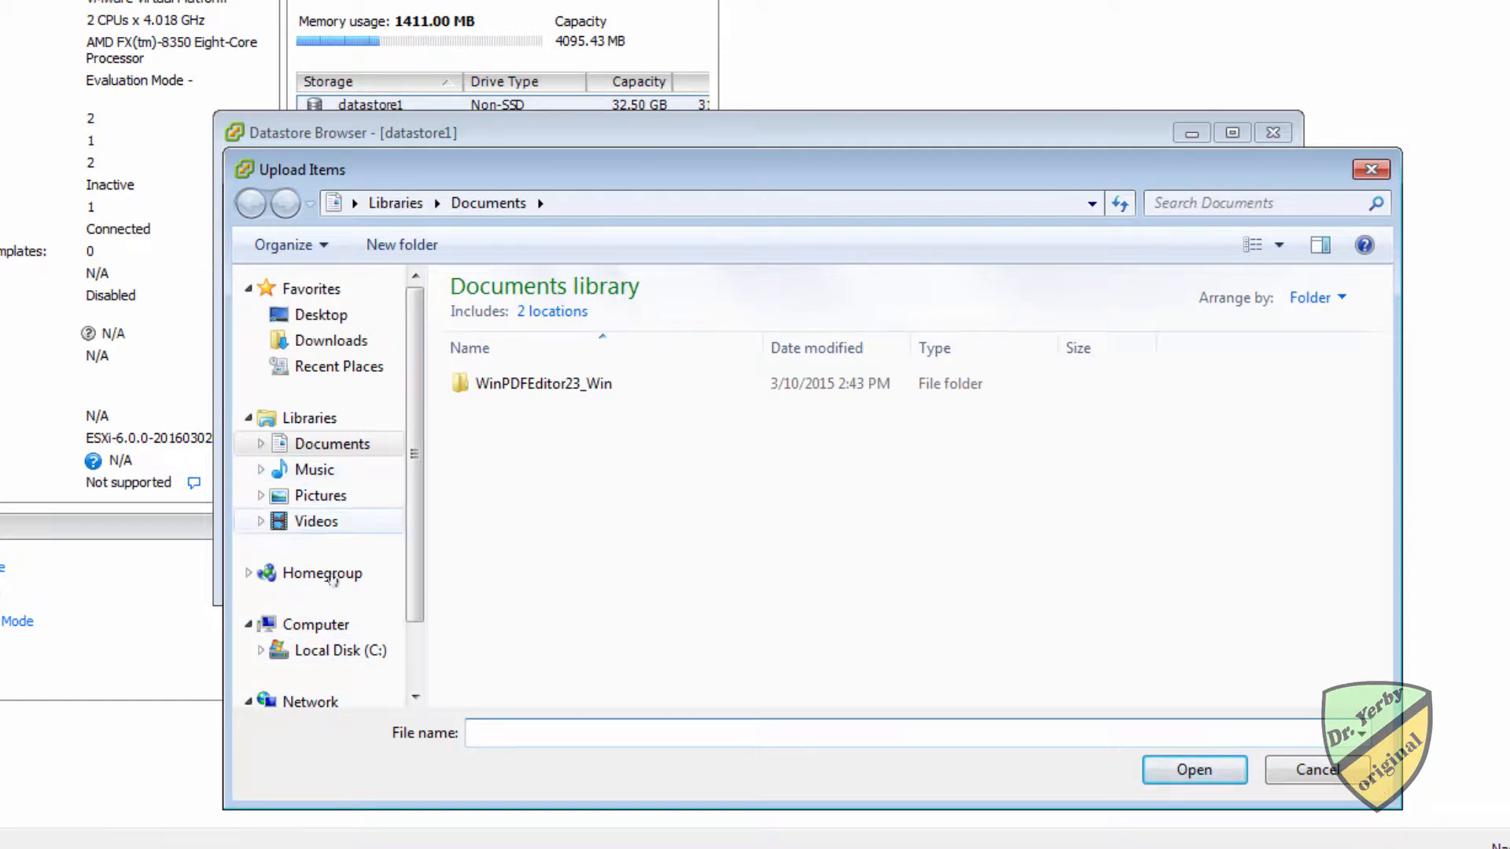
left_click(331, 576)
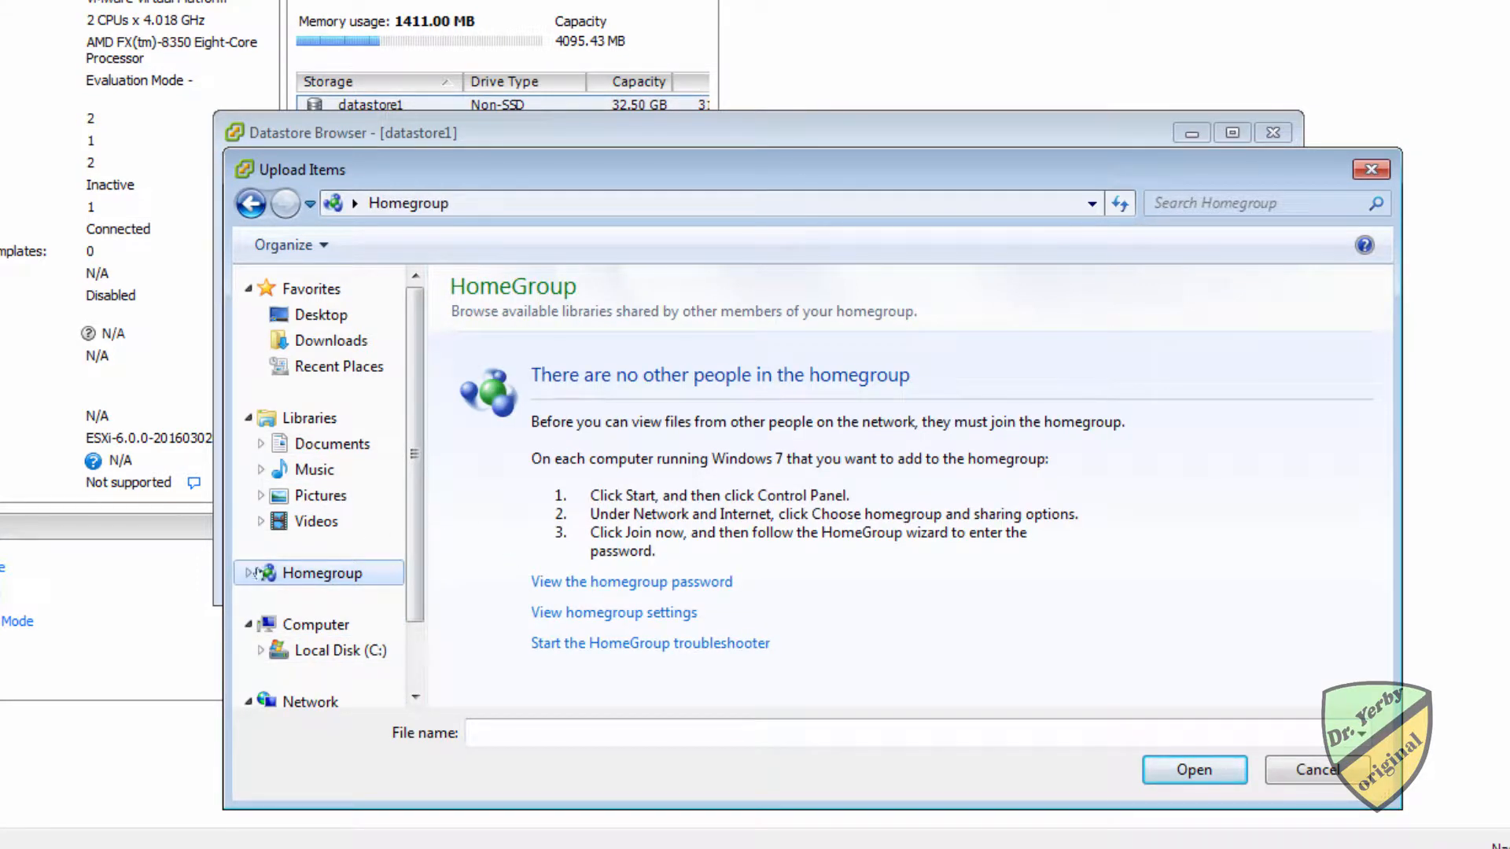
scroll(327, 644, "down", 1)
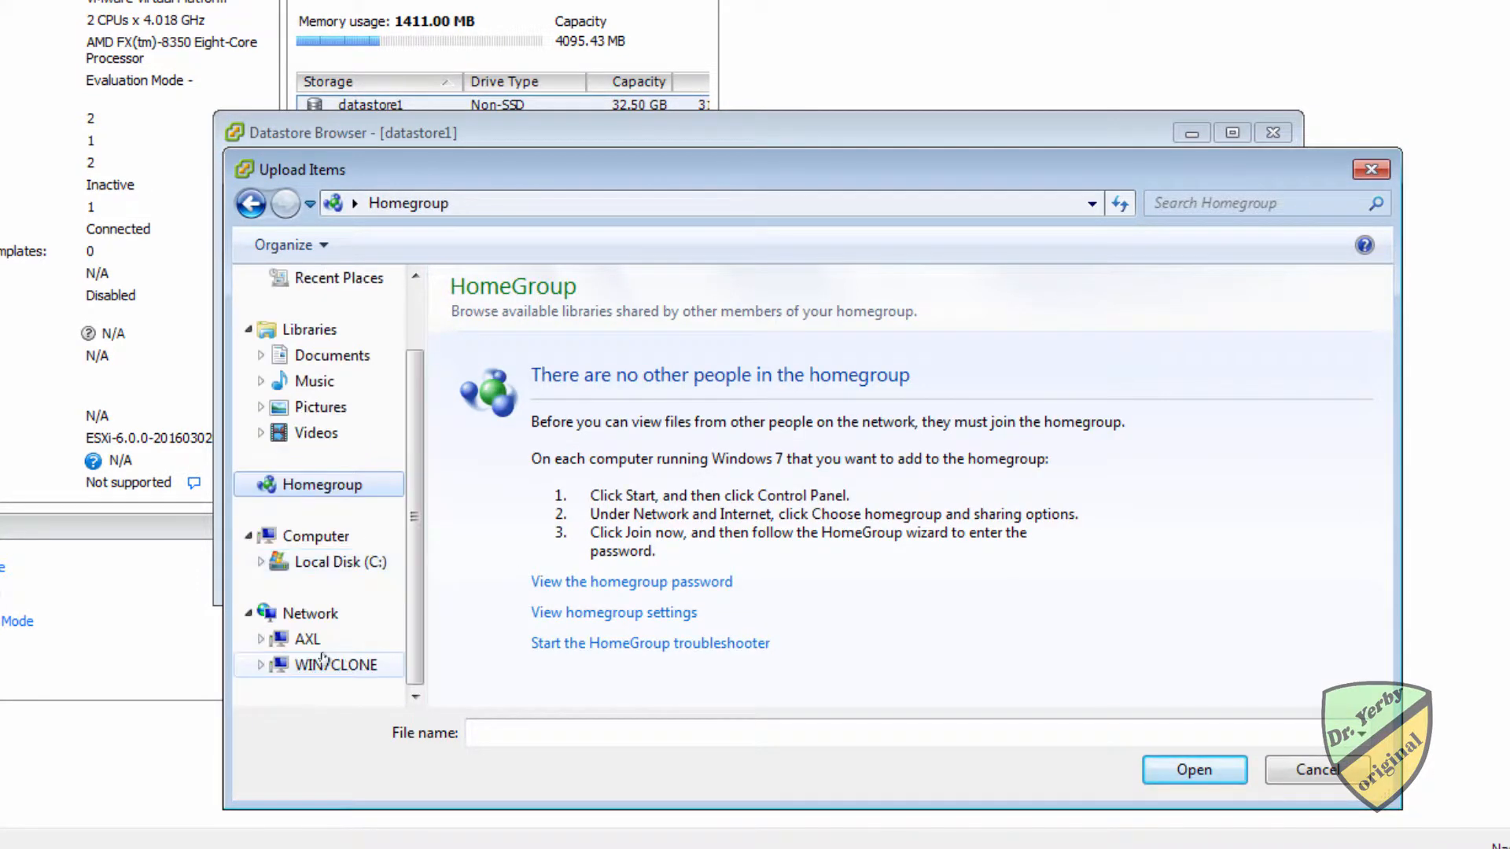
left_click(307, 613)
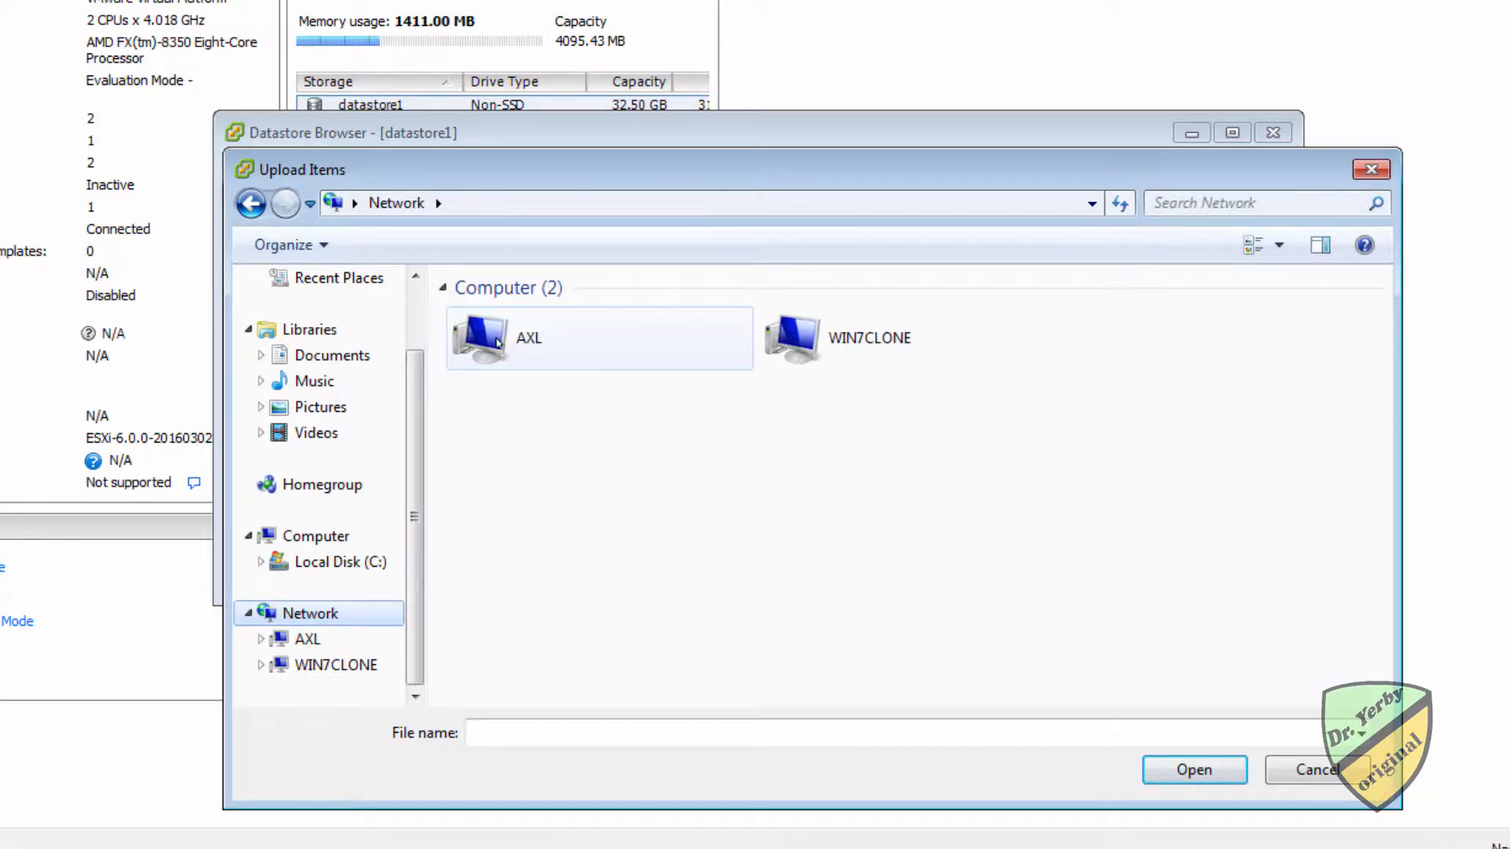
double_click(497, 342)
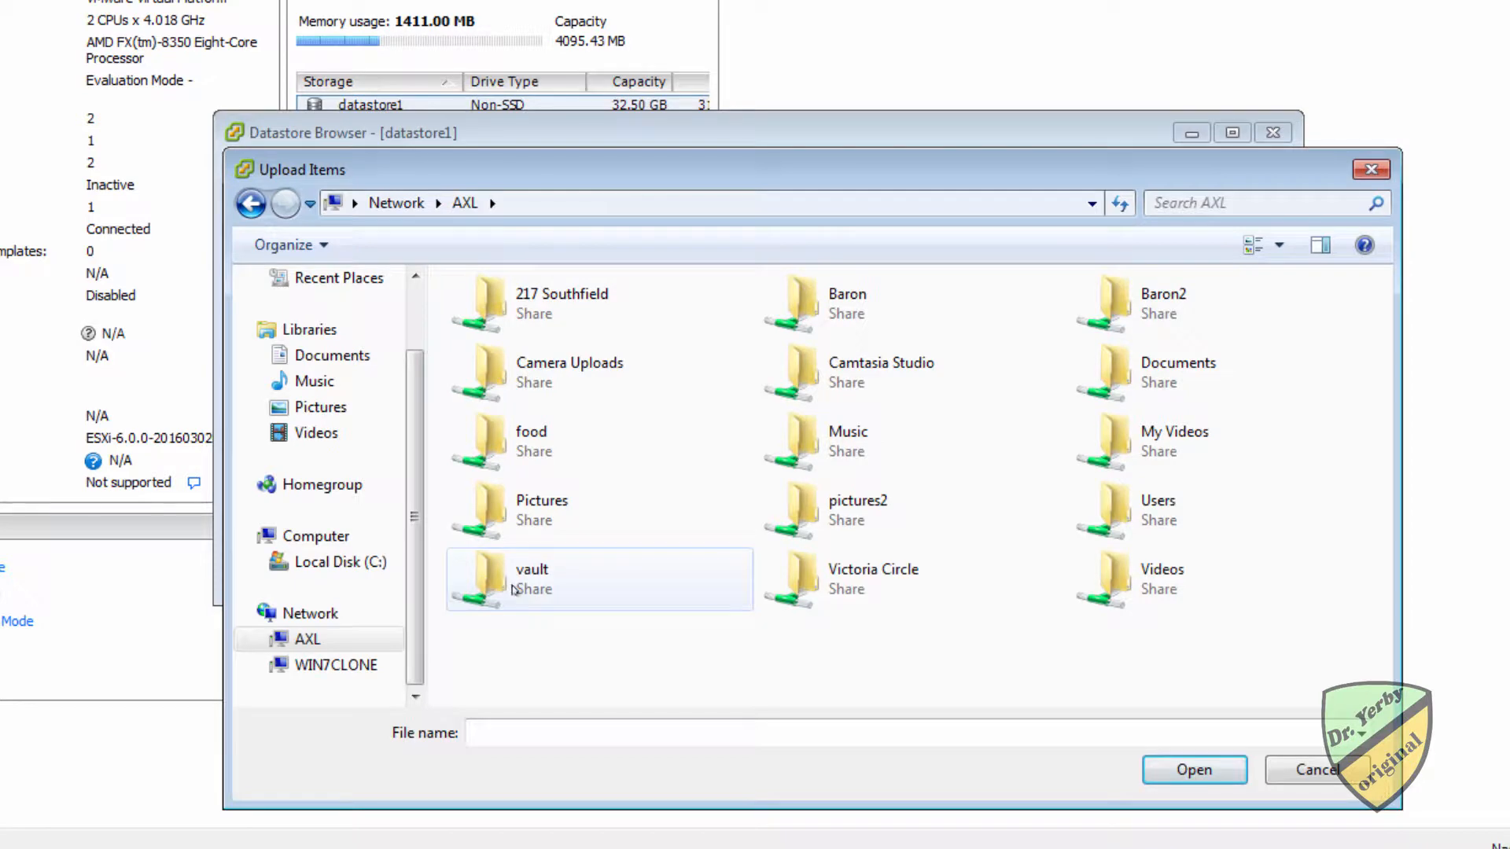
double_click(514, 589)
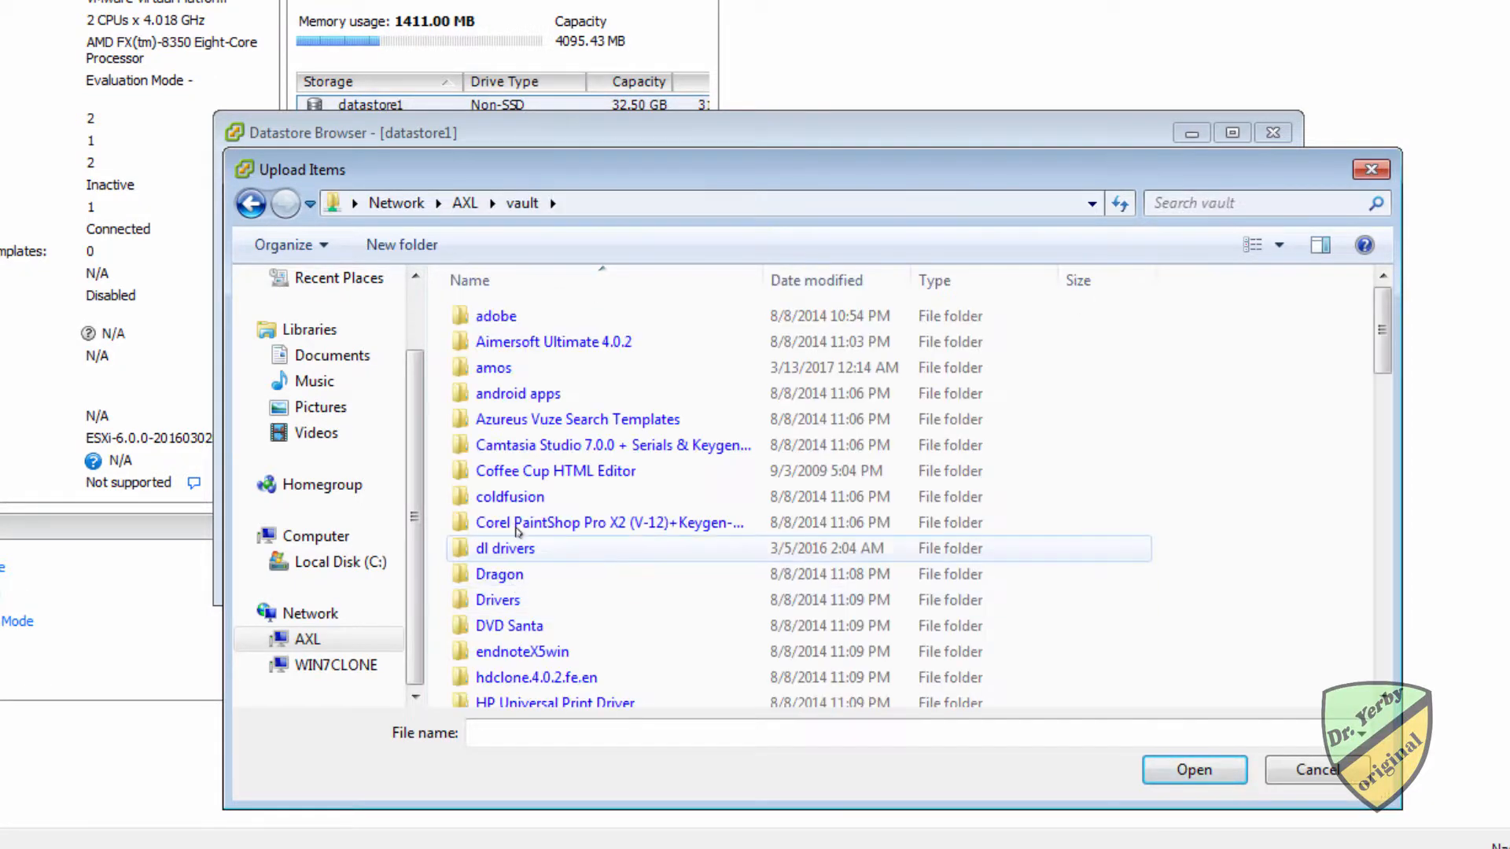
Step: Choose ubuntu-12.10-desktop-amd64.iso from the vault share and upload it to the ISOs folder, allowing same-named files to be replaced
scroll(539, 440, "down", 13)
scroll(538, 416, "down", 5)
left_click(539, 480)
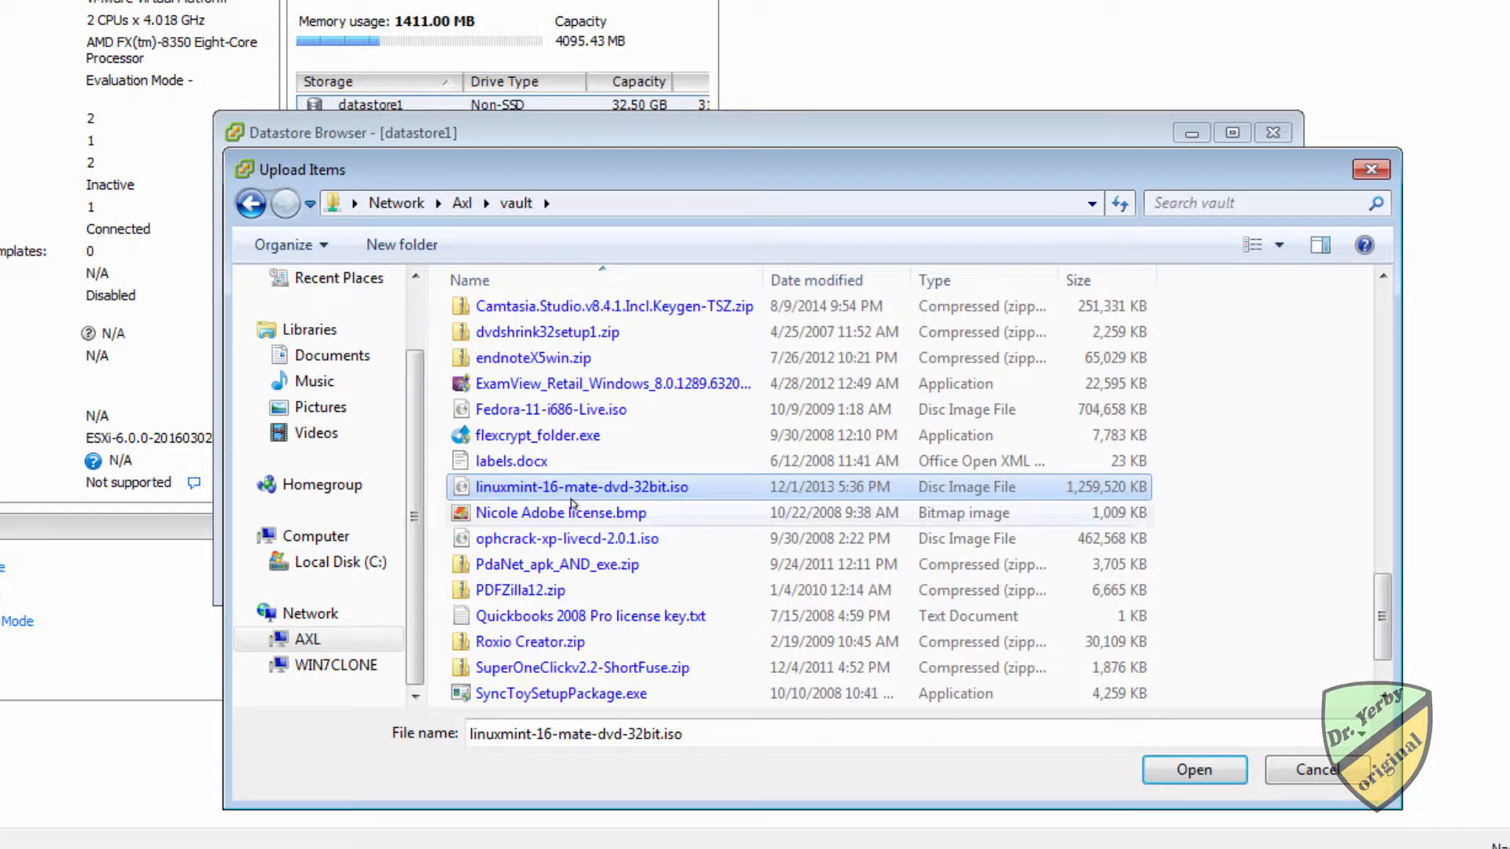
key("u")
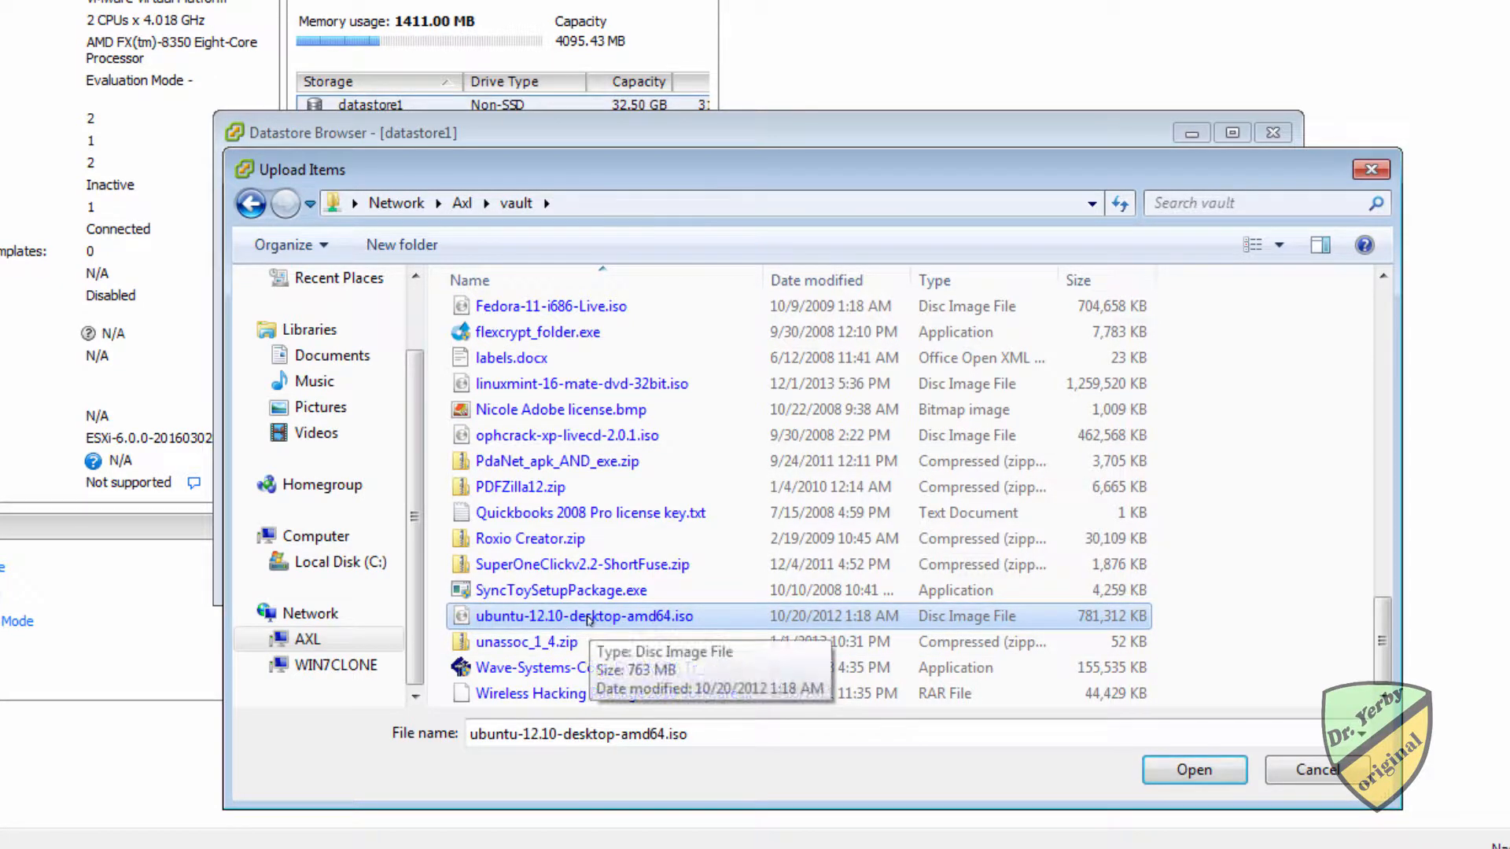
double_click(589, 619)
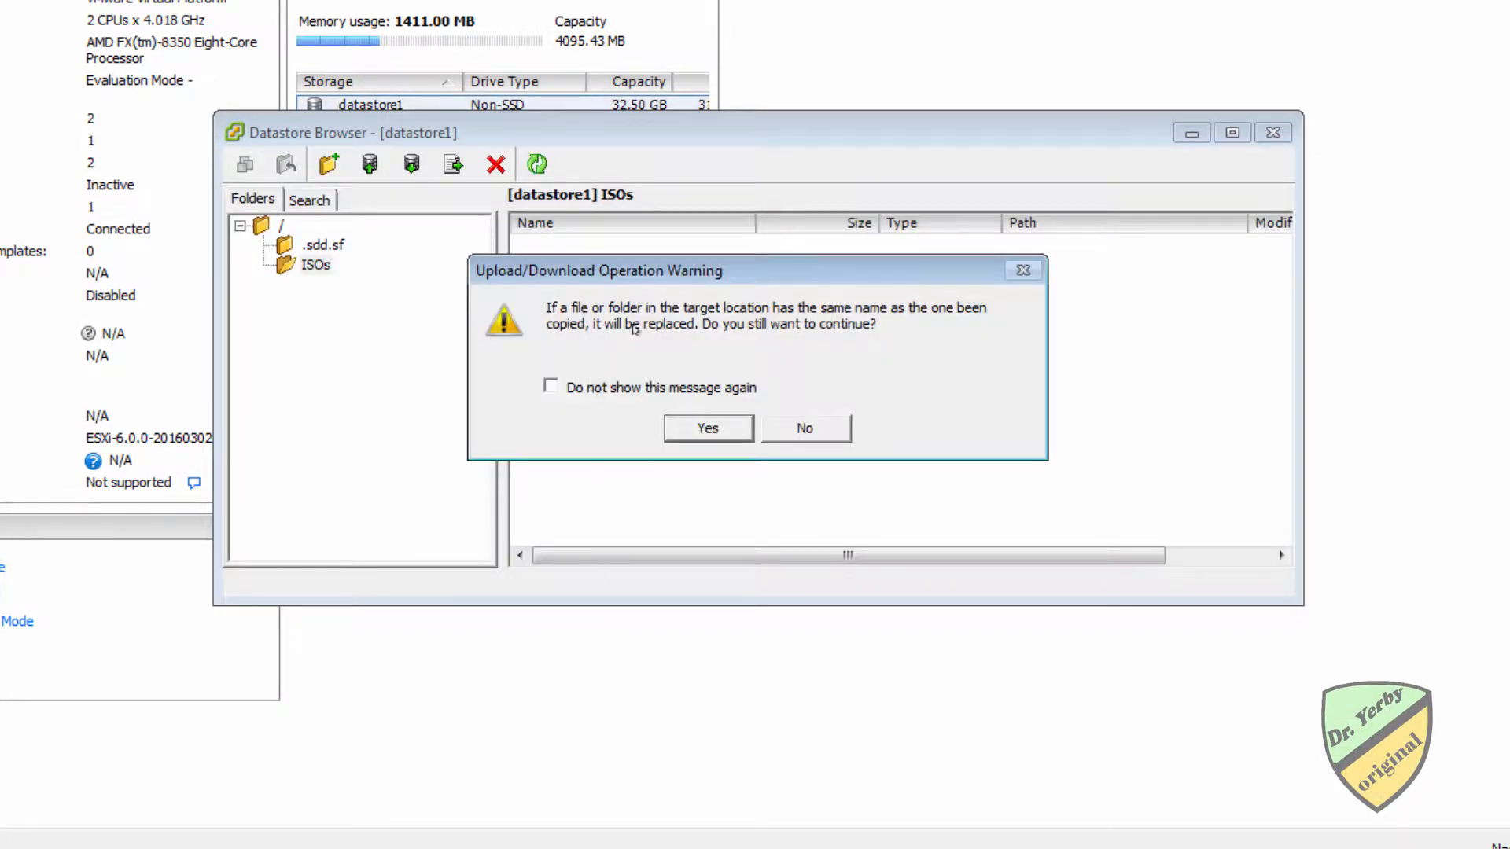
left_click(717, 433)
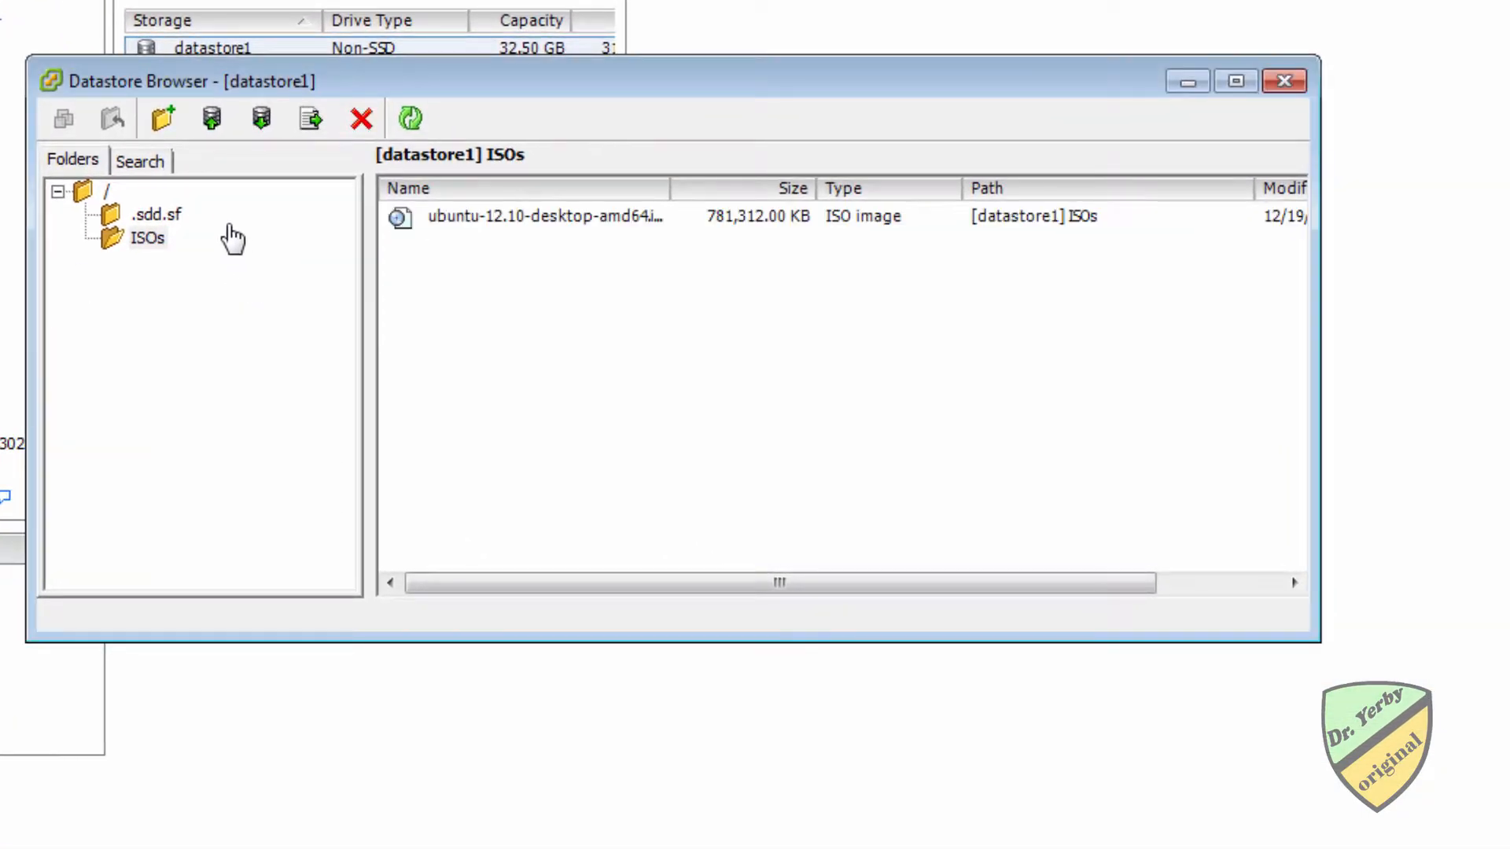
Step: Close the datastore browser and start creating a new virtual machine with the Typical configuration
left_click(1284, 81)
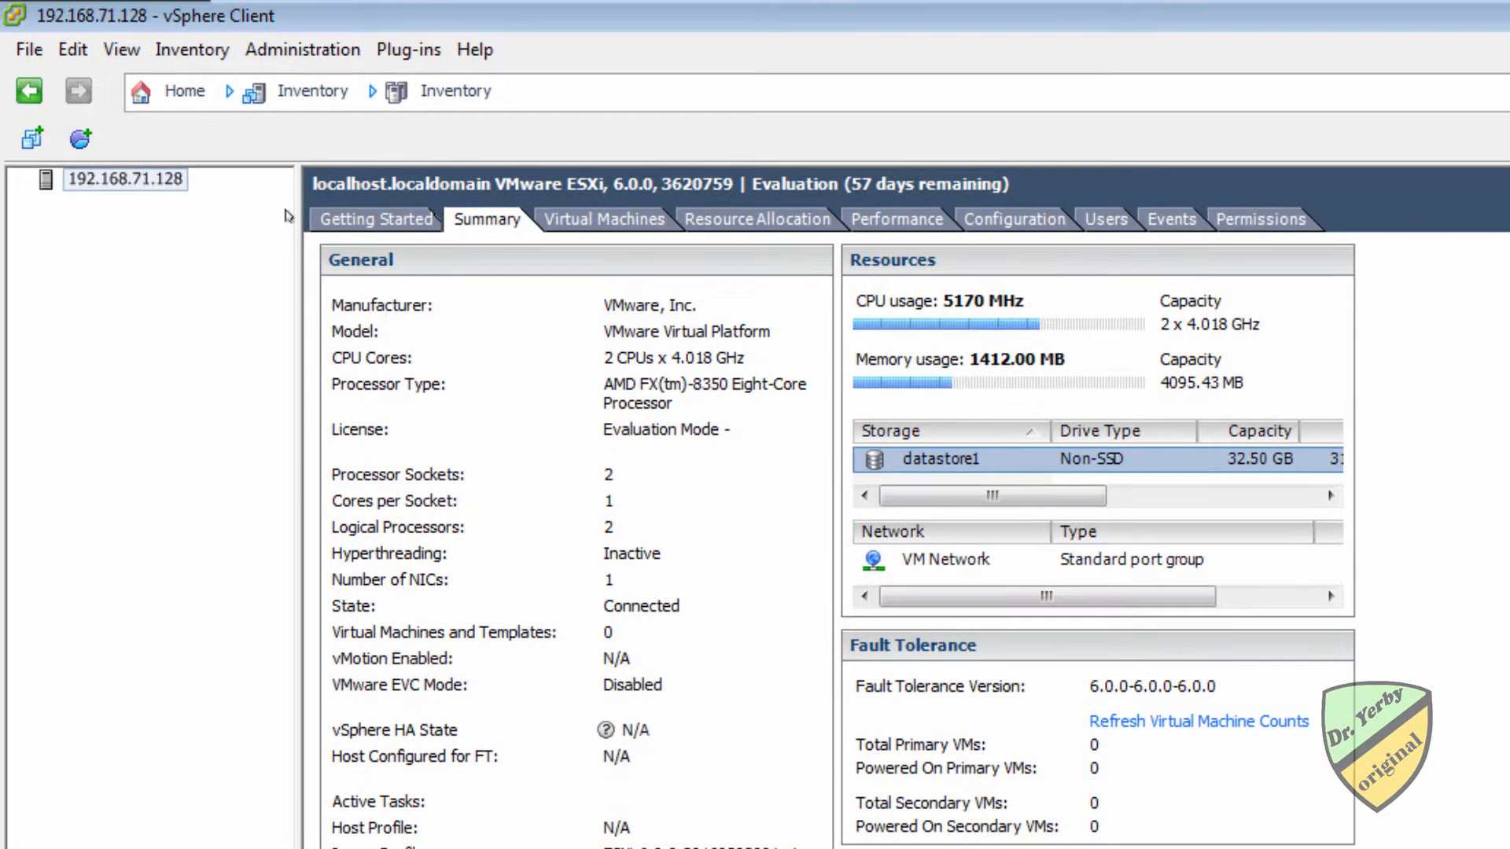
left_click(331, 223)
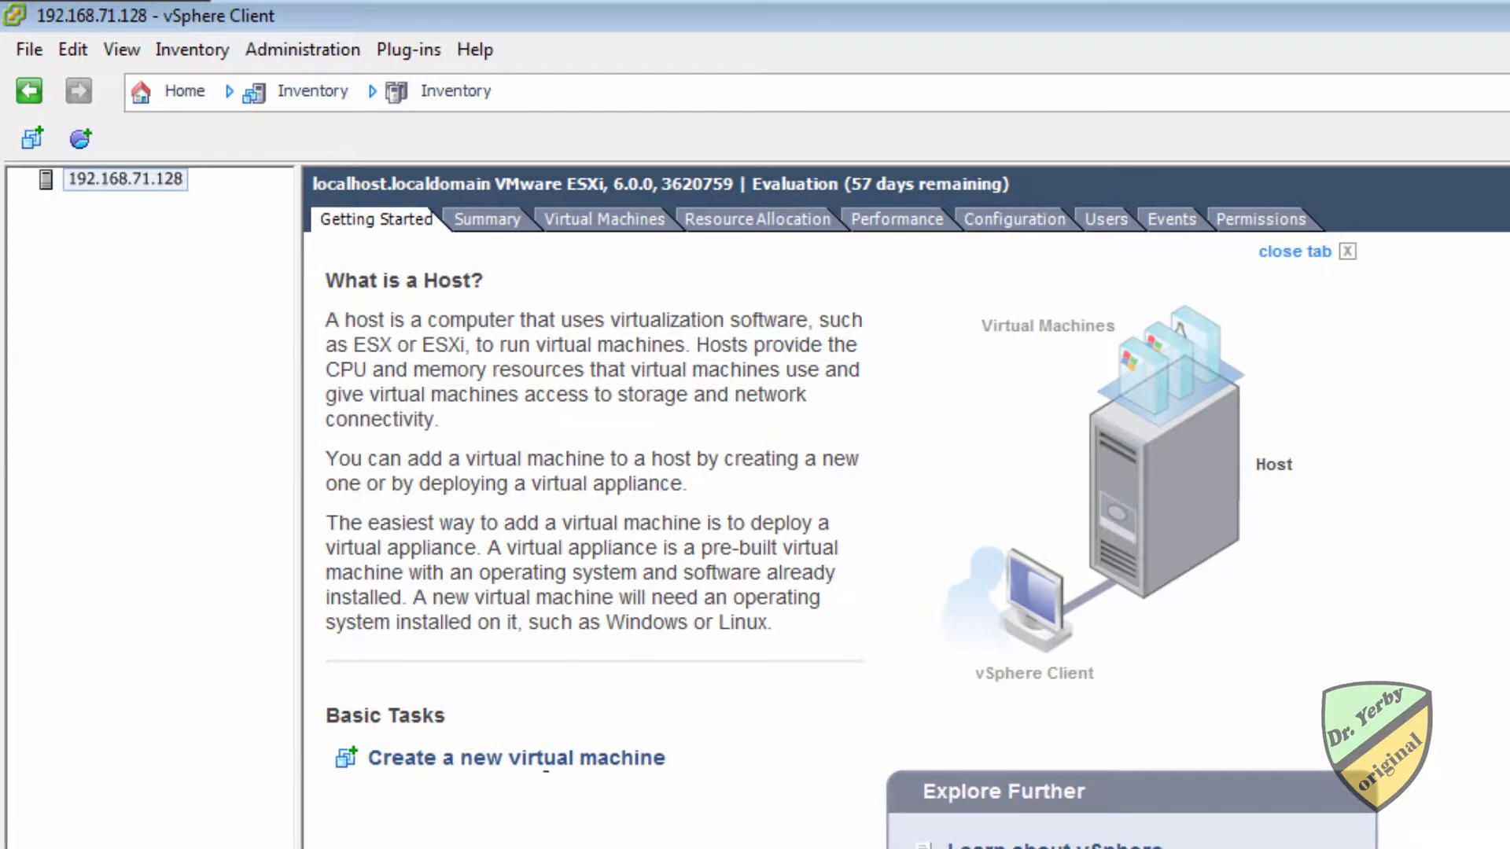
left_click(541, 761)
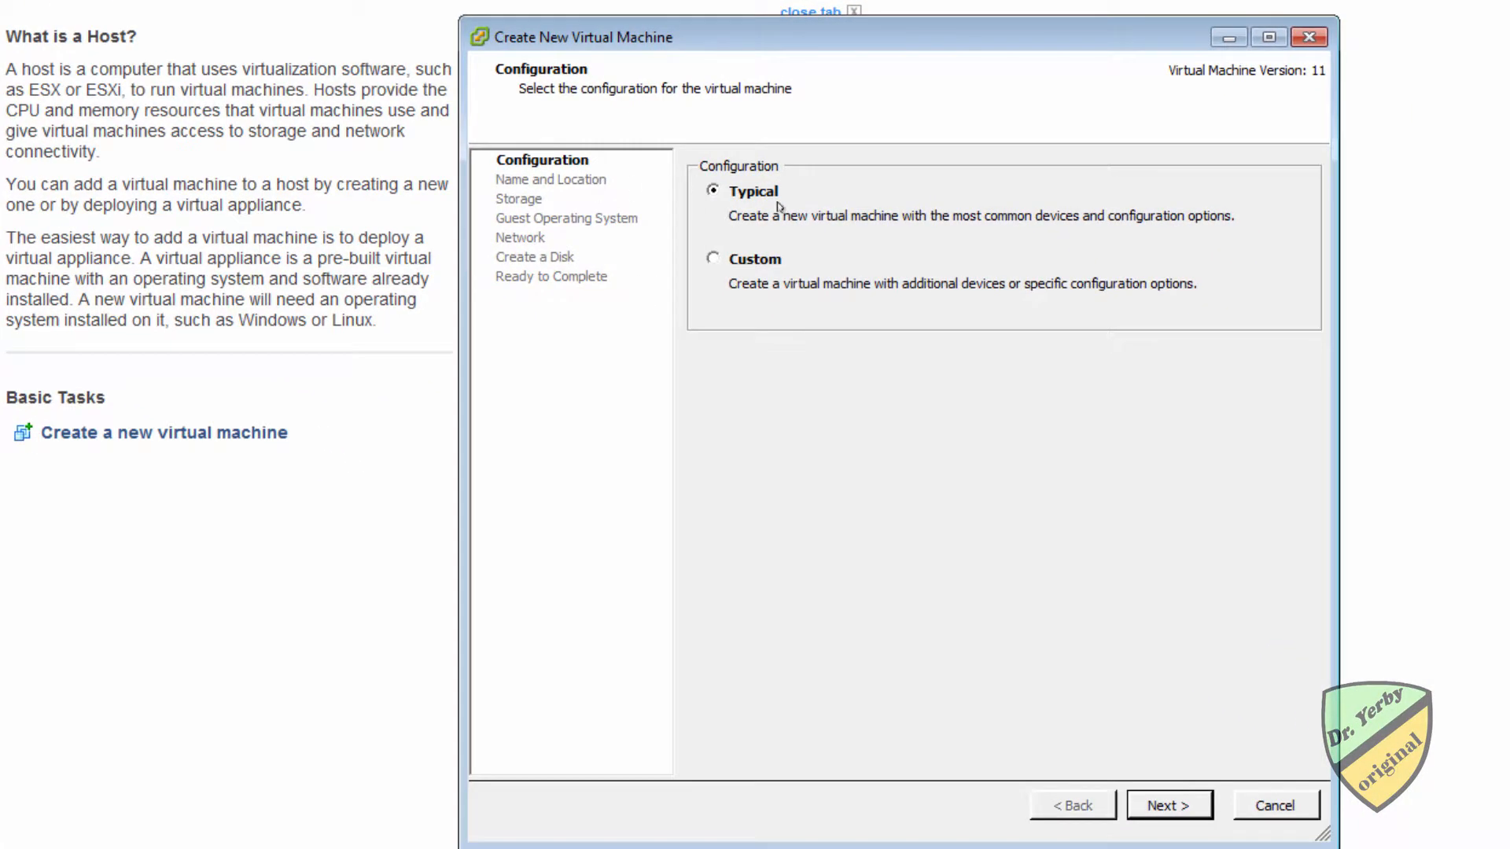
left_click(1154, 799)
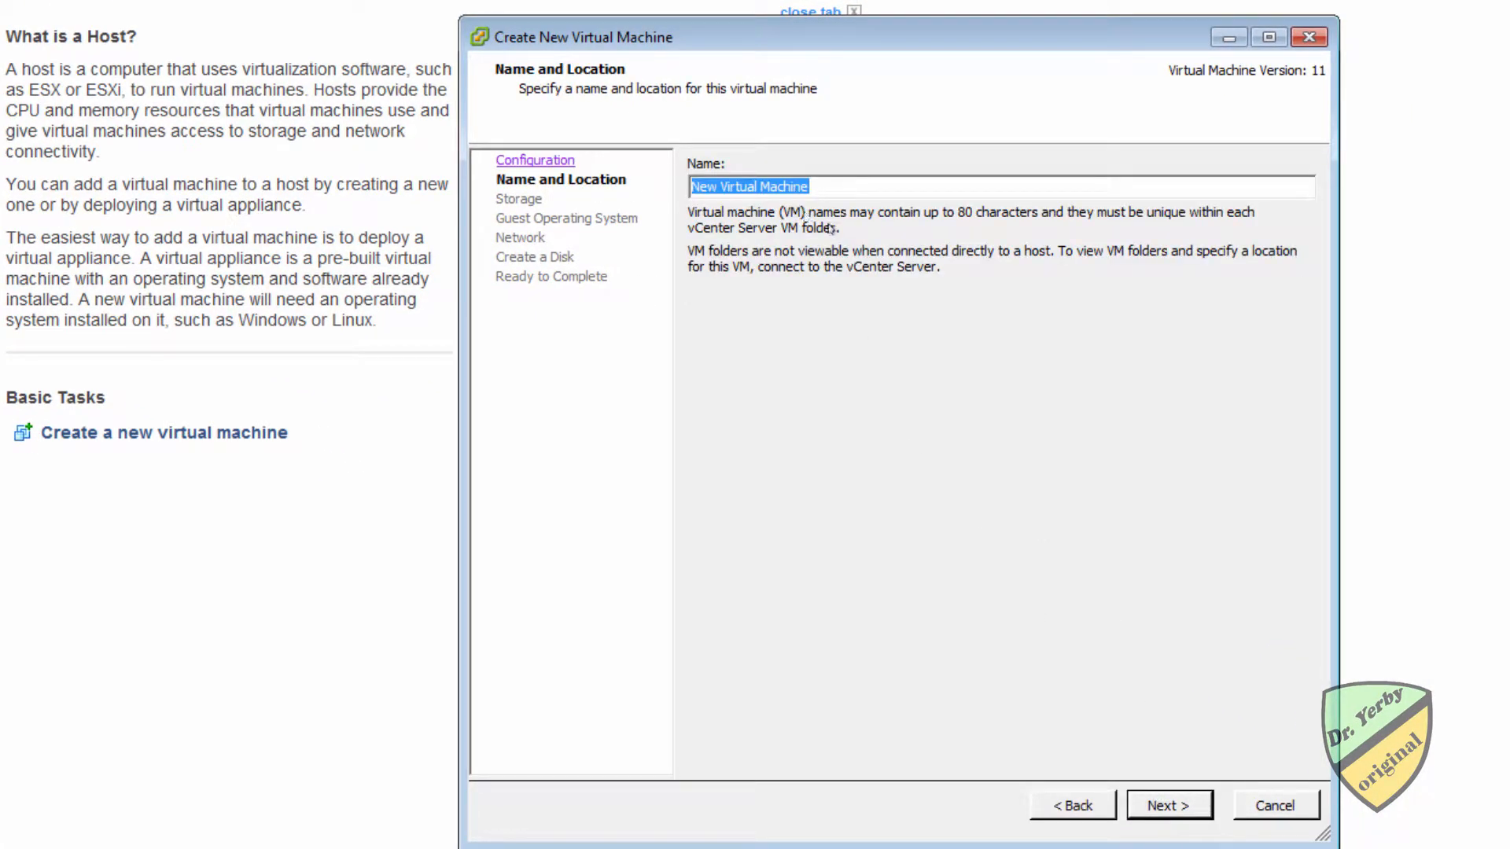
Step: Name the virtual machine Ubuntu 12.10 and keep datastore1 as its destination storage
type("Ubuntu 12.10")
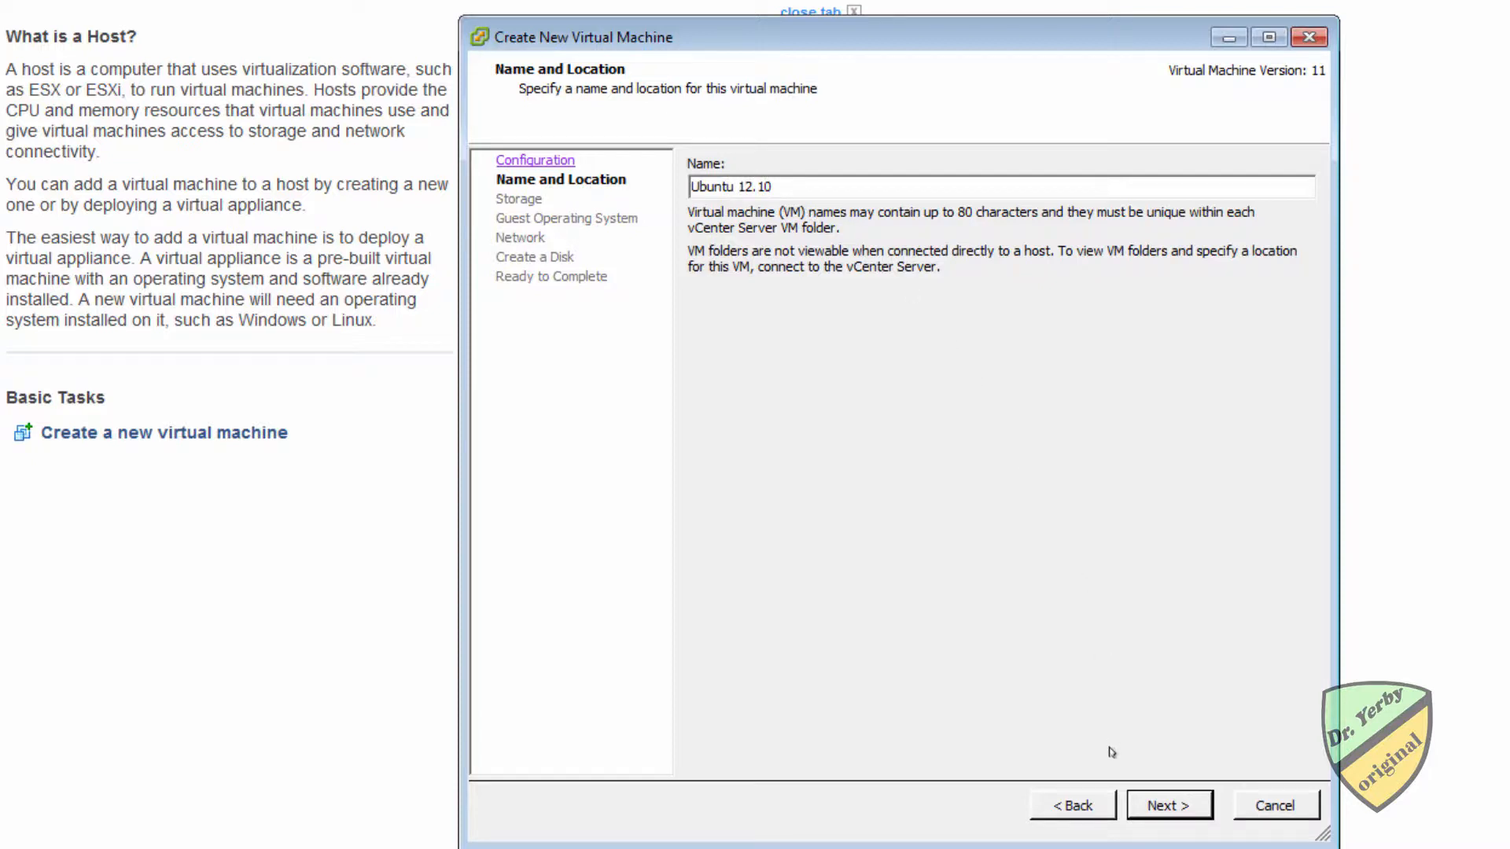
left_click(1158, 802)
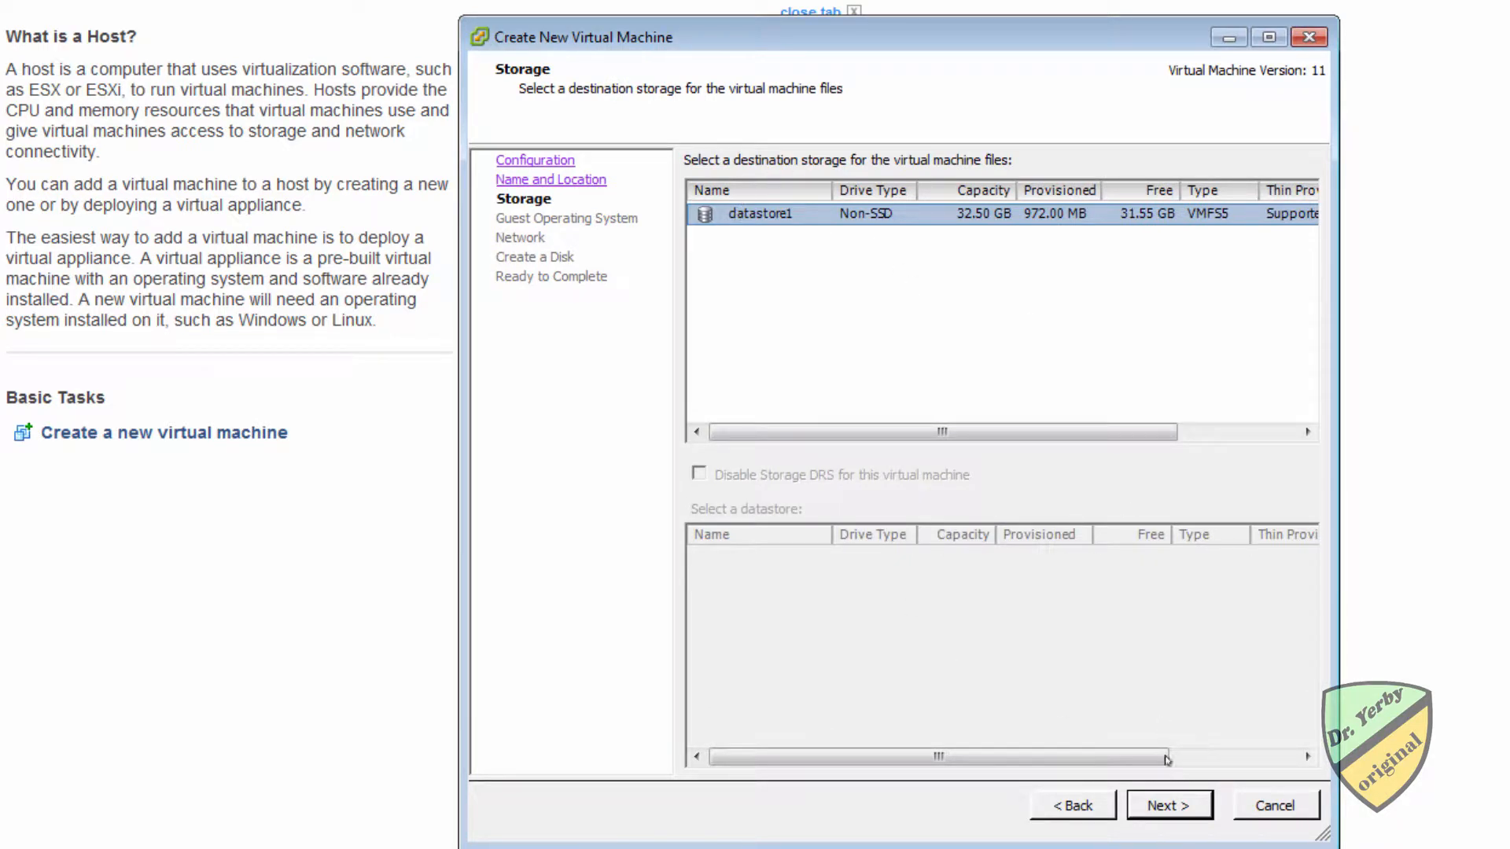
left_click(1162, 810)
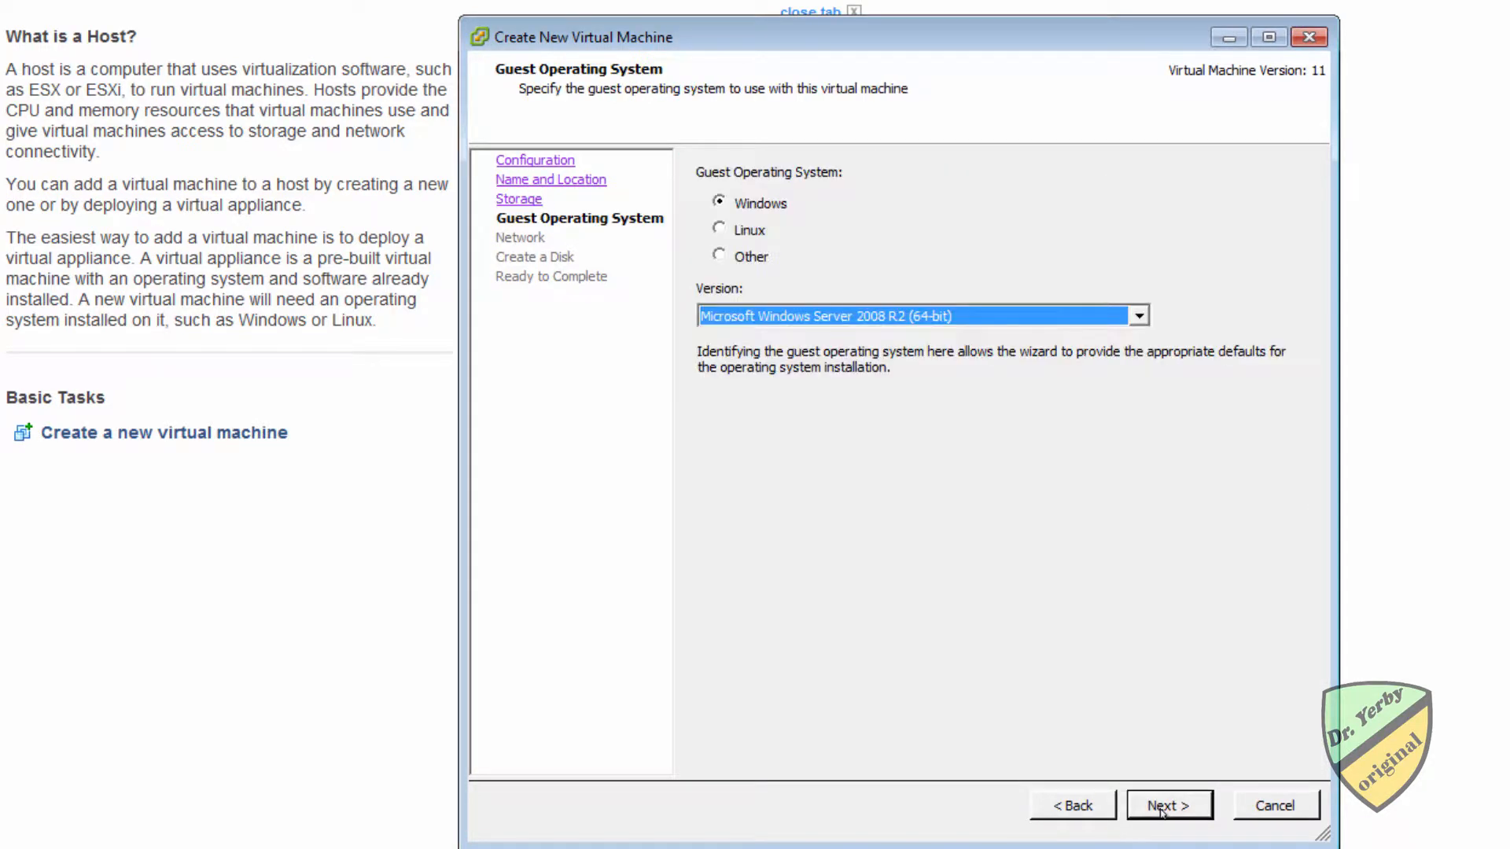
Step: Set the guest operating system to Linux, version Ubuntu Linux (64-bit), and accept the default network connection with one VMXNET 3 NIC on VM Network
left_click(736, 233)
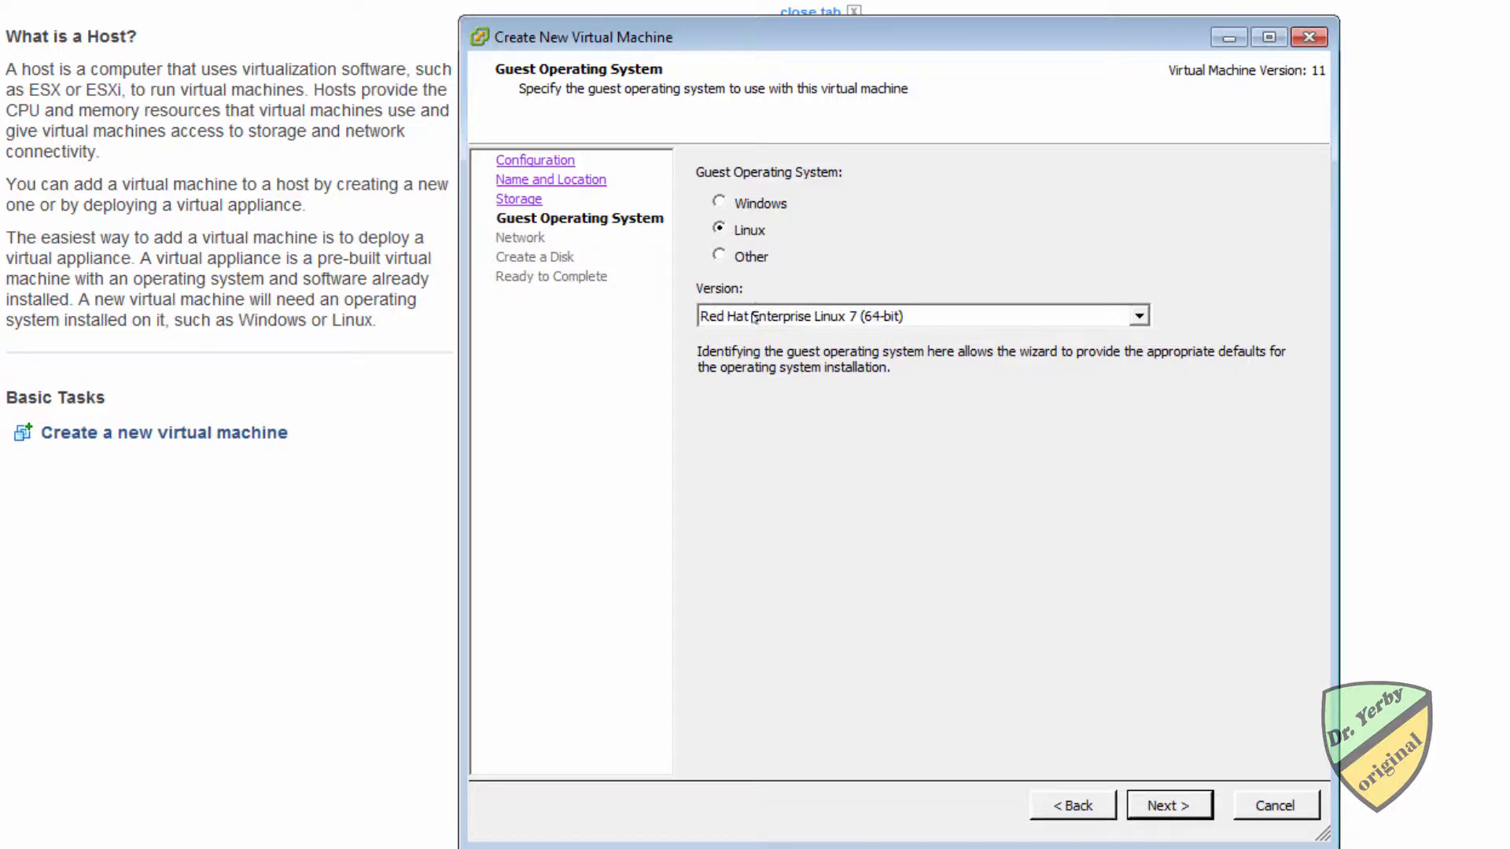
left_click(755, 318)
scroll(796, 681, "down", 9)
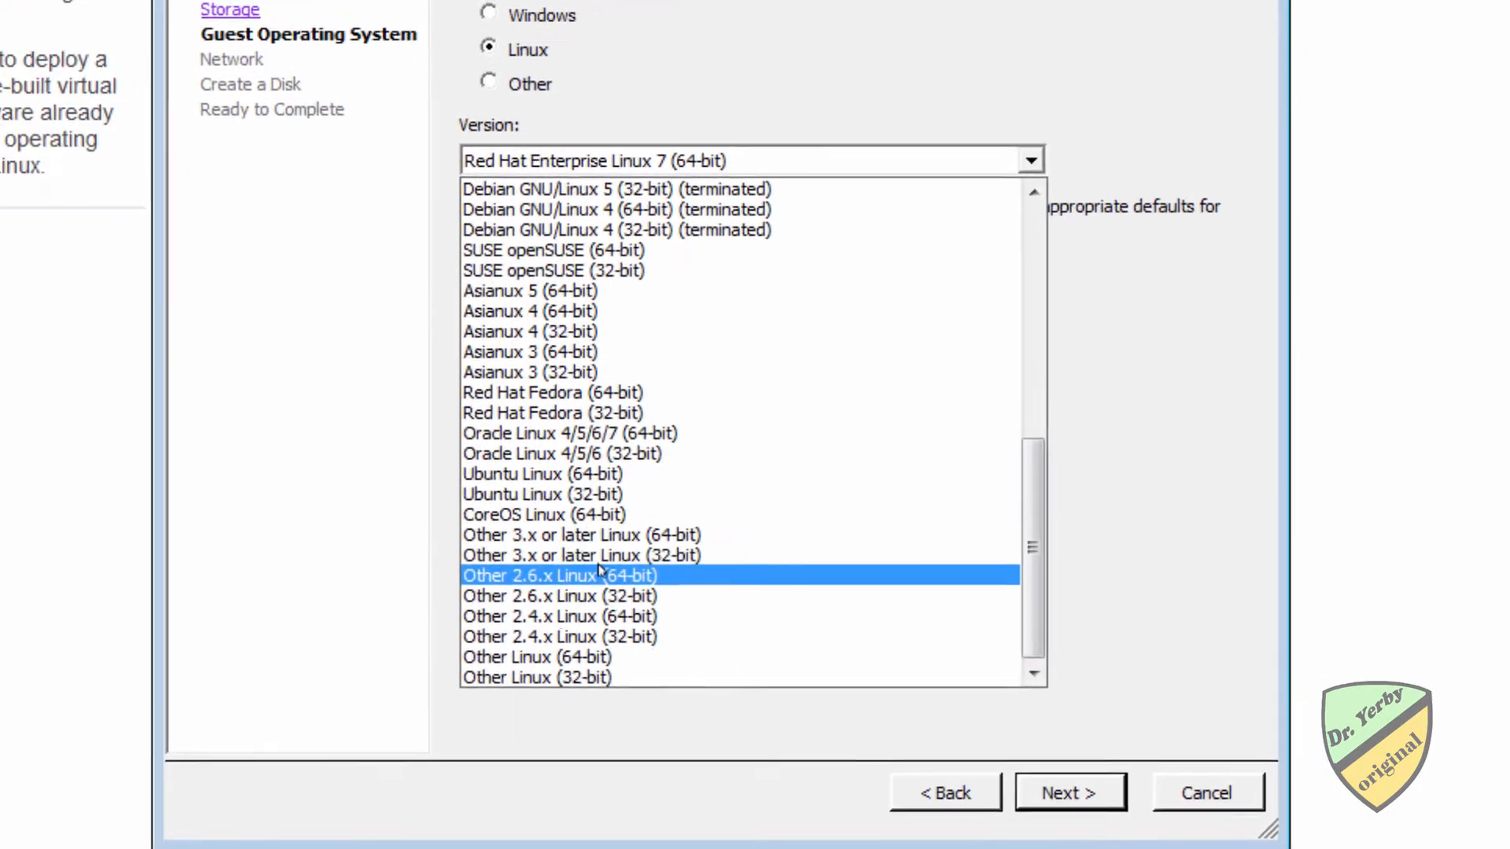
left_click(560, 472)
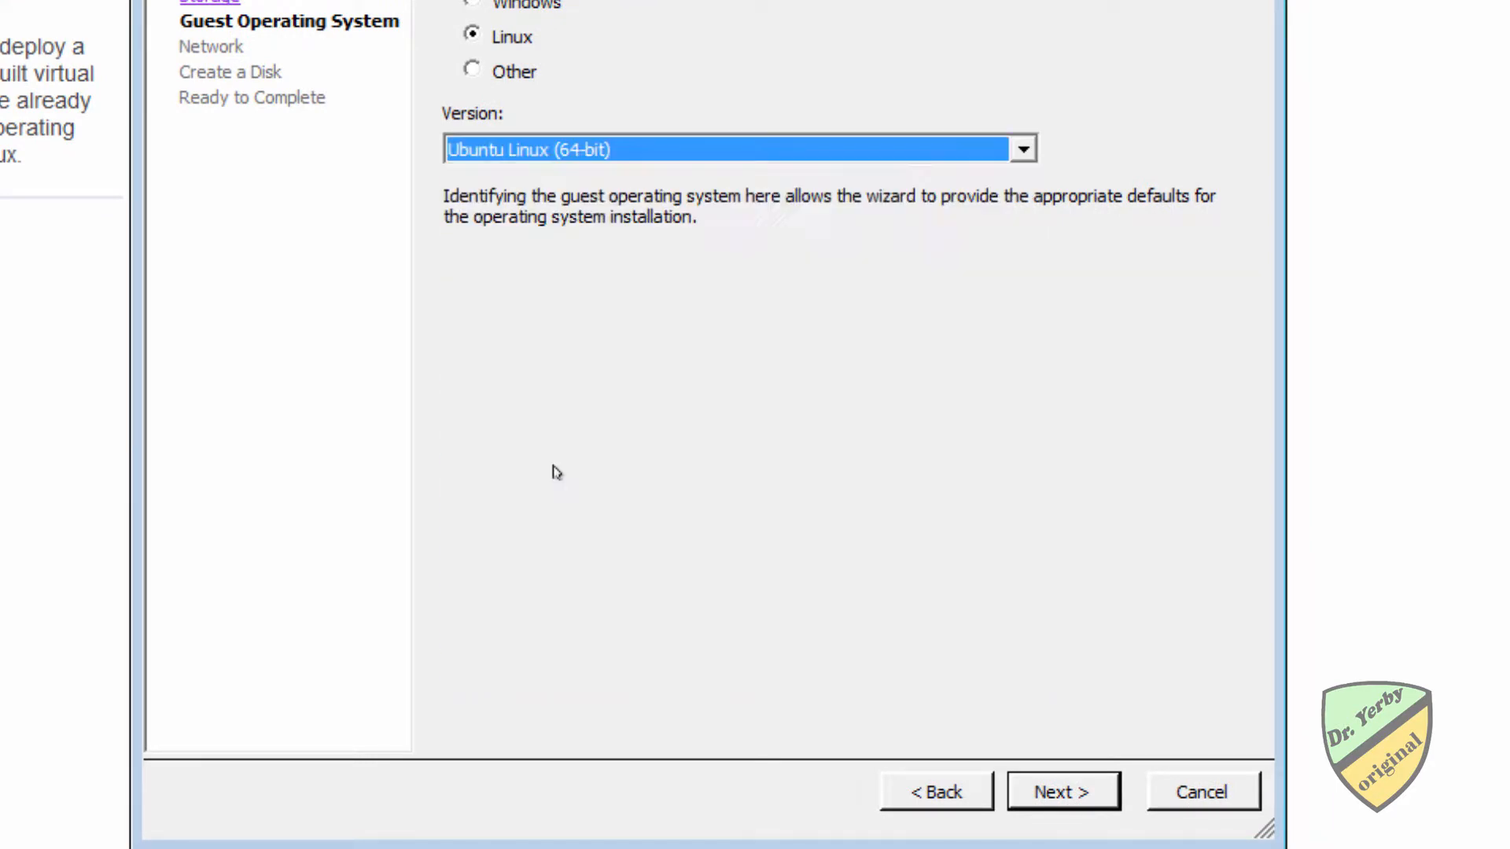
left_click(1053, 782)
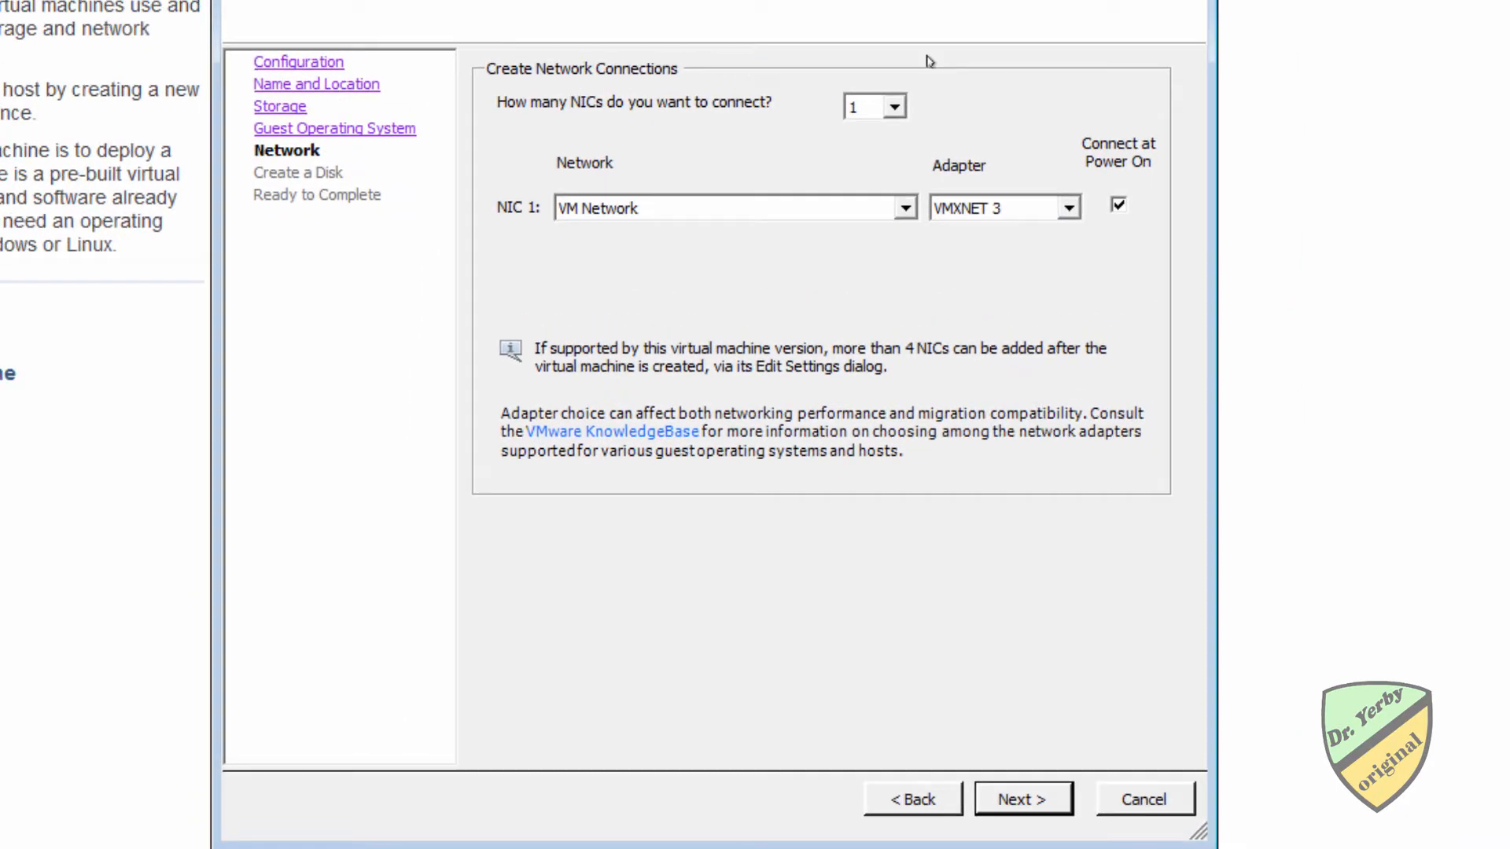
left_click(1020, 799)
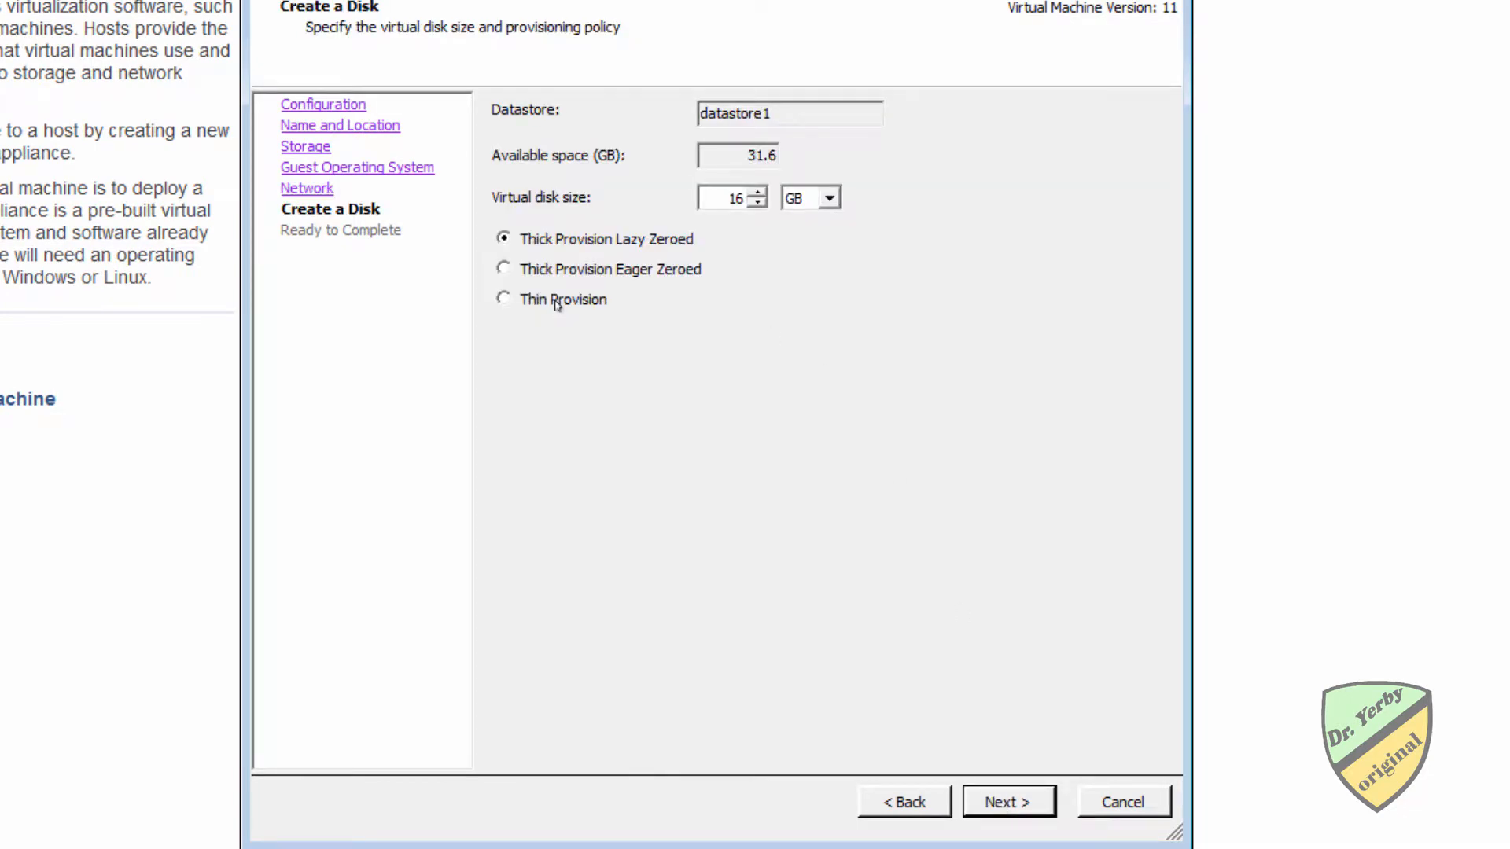
Step: Configure a 20 GB Thin Provision virtual disk and enable editing the virtual machine settings before completion
left_click(756, 193)
left_click(756, 192)
left_click(757, 193)
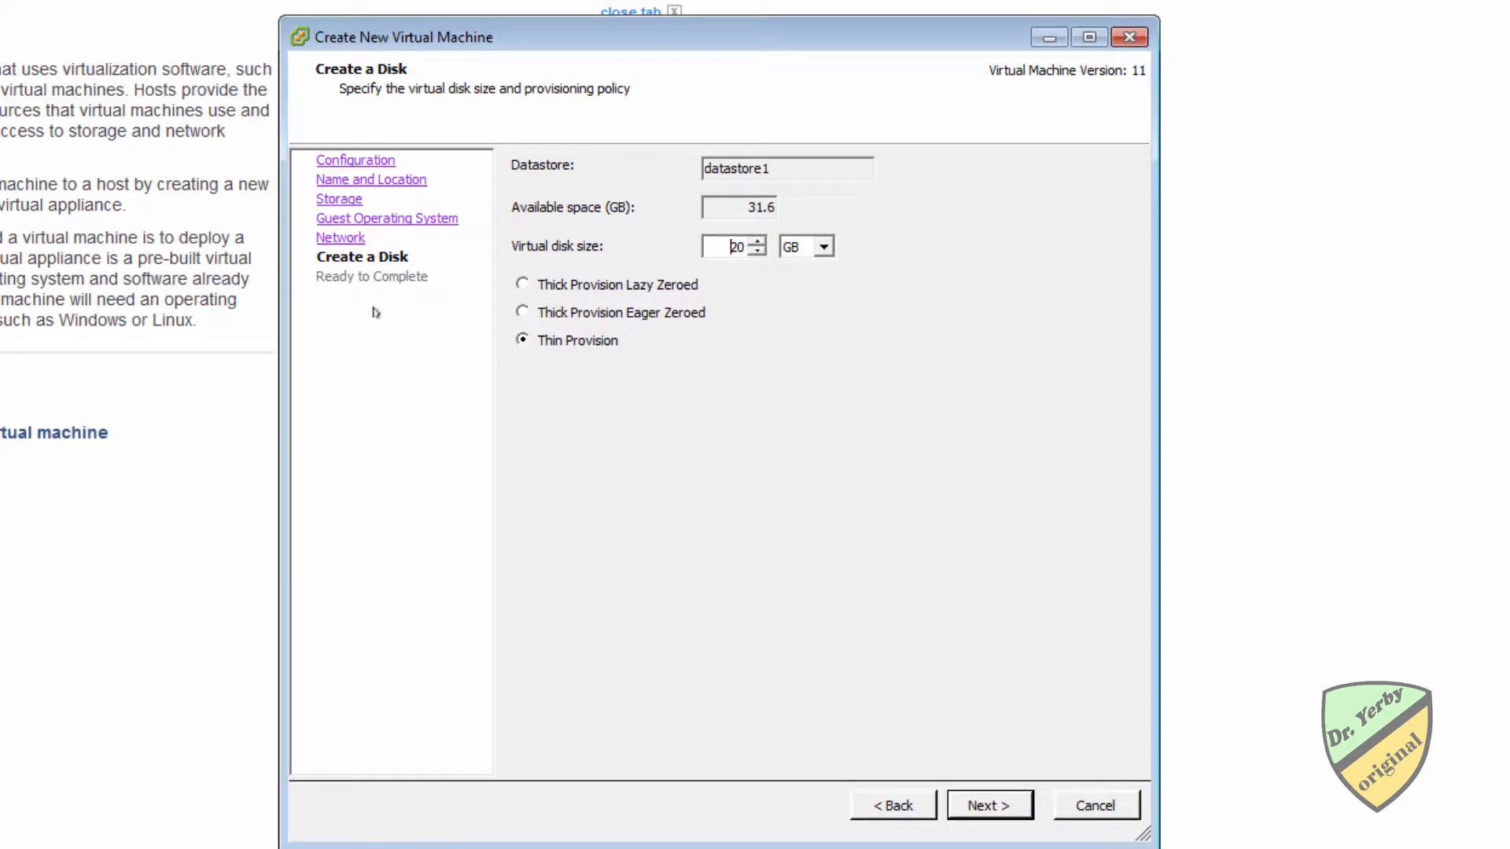
left_click(984, 808)
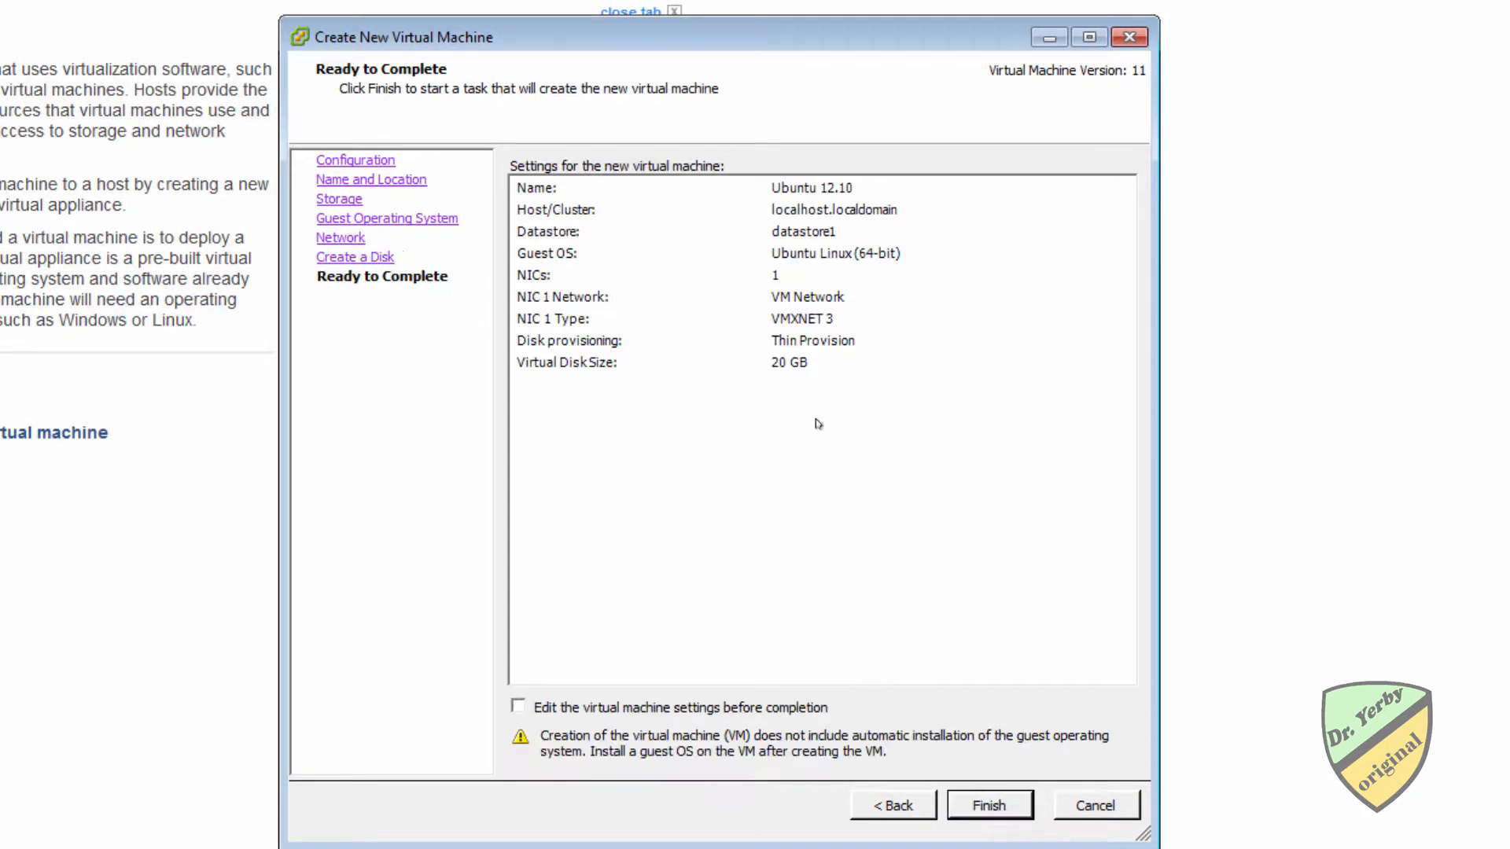
left_click(535, 708)
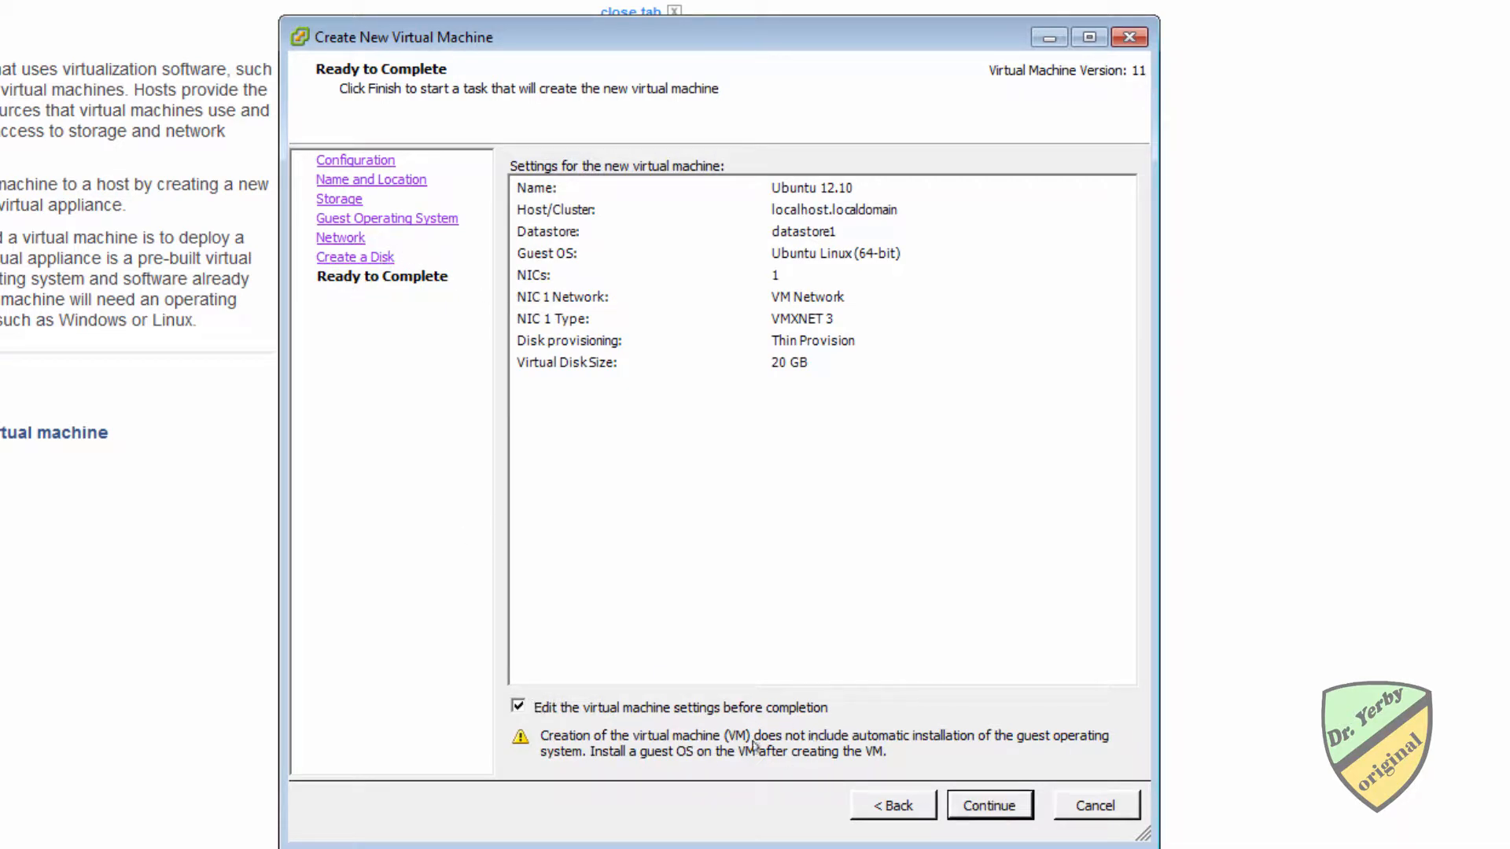
Step: Attach the Ubuntu 12.10 ISO from the ISOs folder on datastore1 to the new CD/DVD drive and enable Connect at power on
left_click(988, 806)
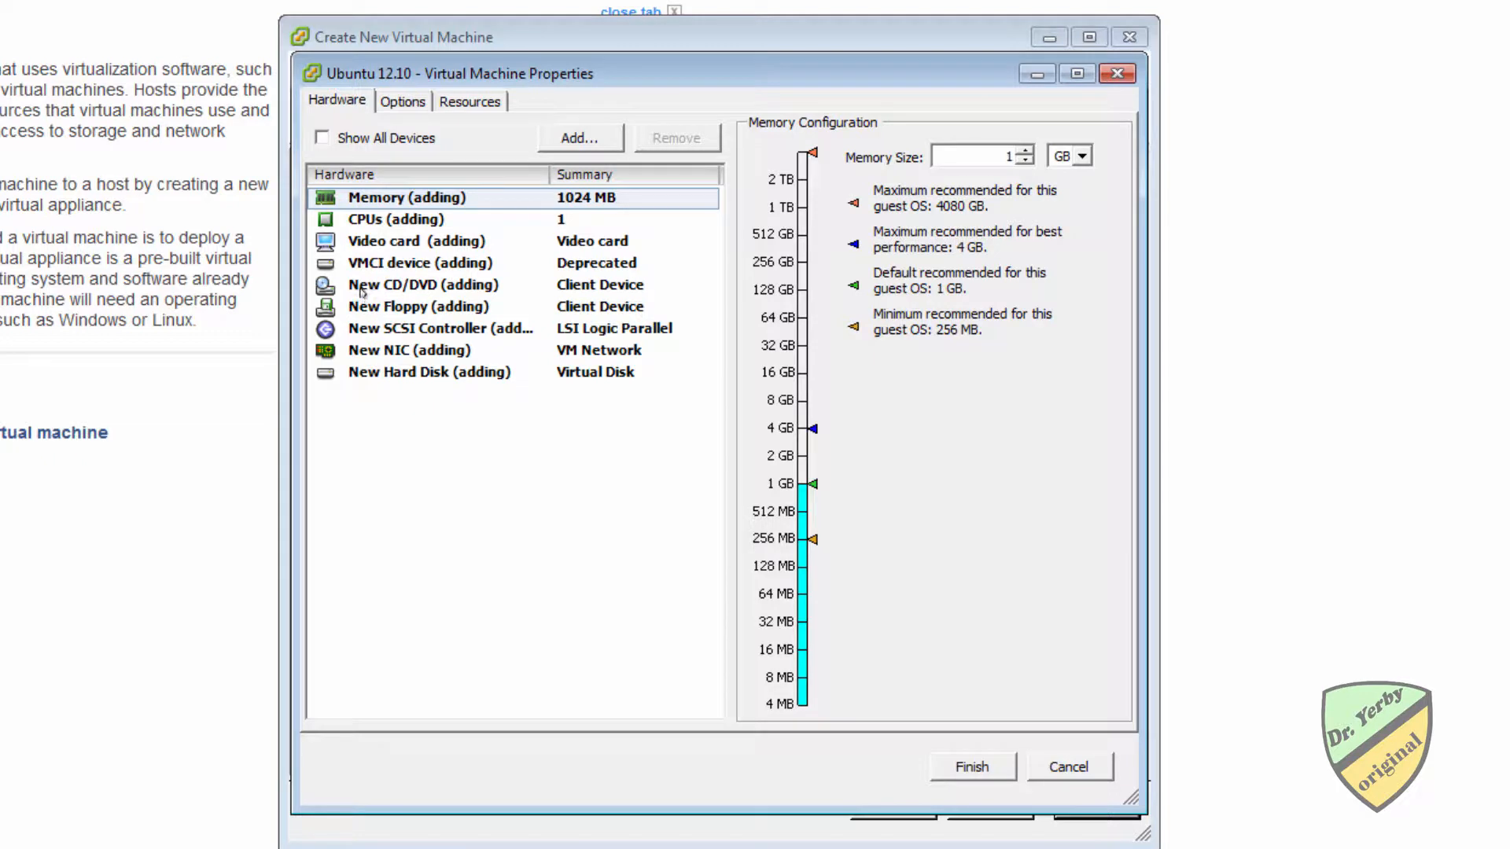
left_click(364, 287)
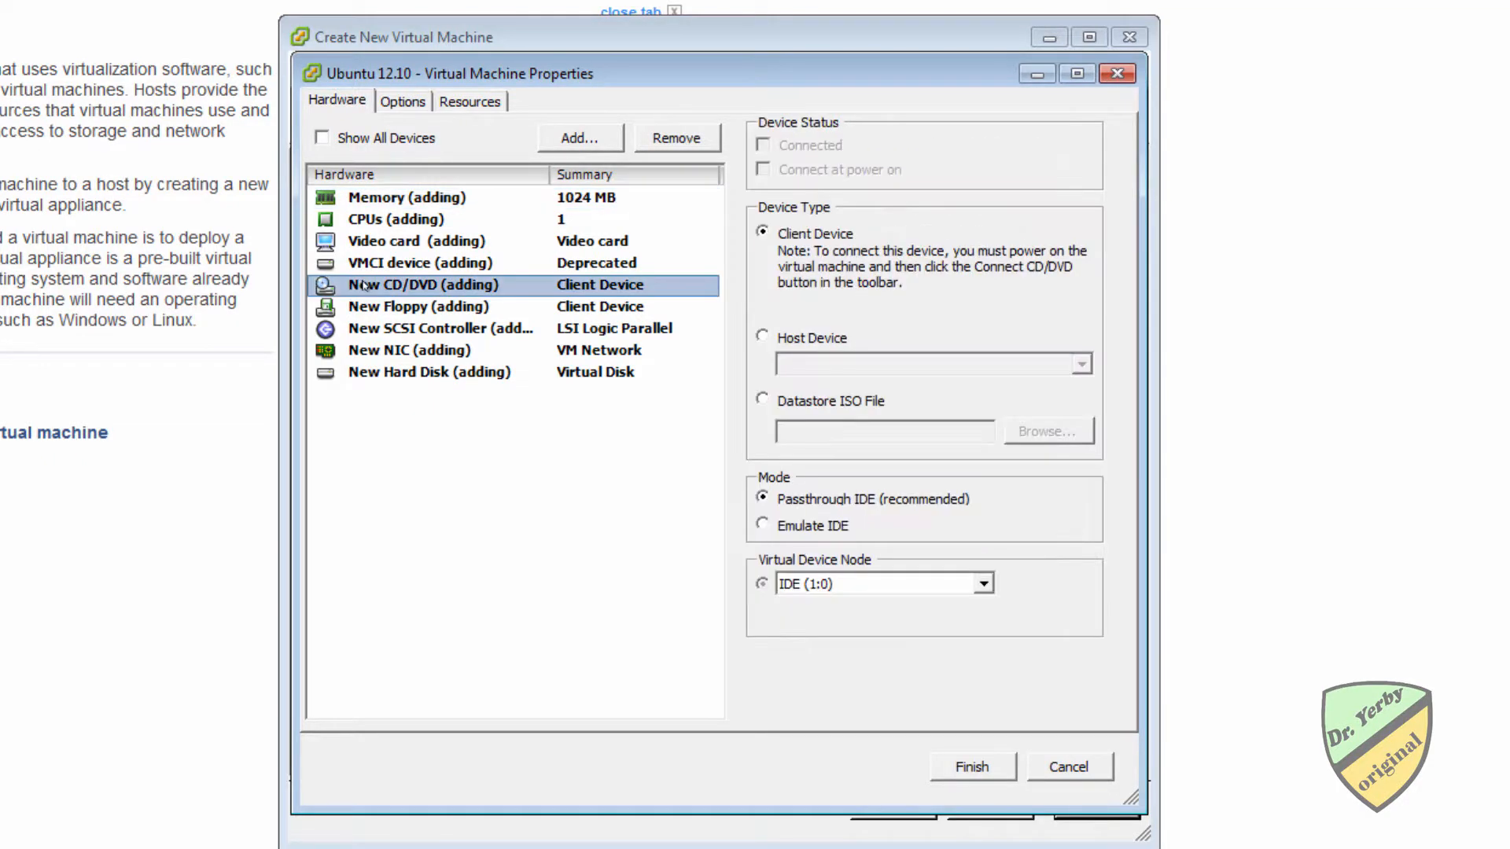
left_click(762, 402)
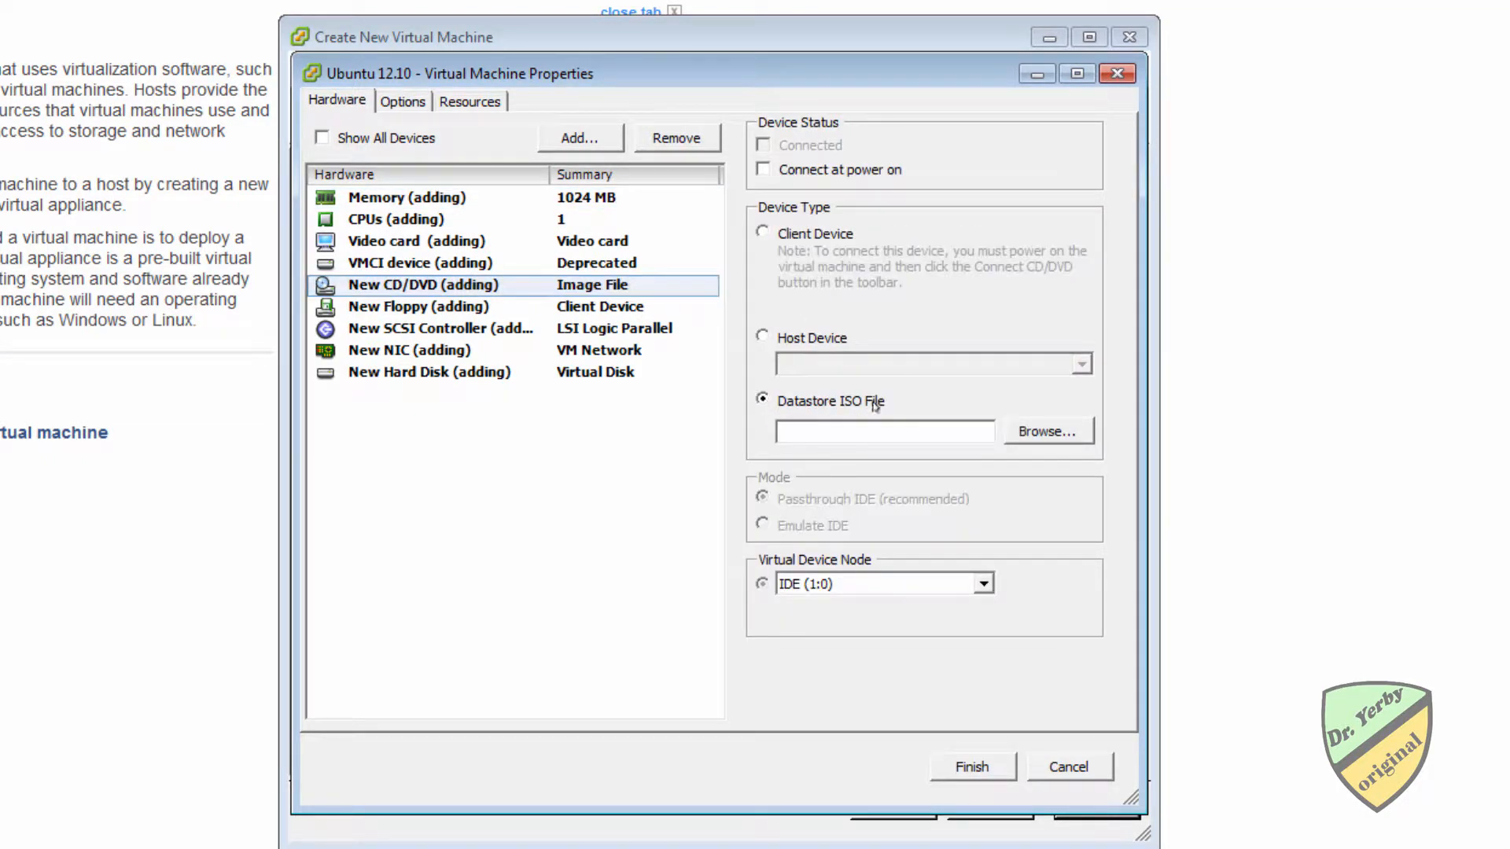
left_click(1048, 435)
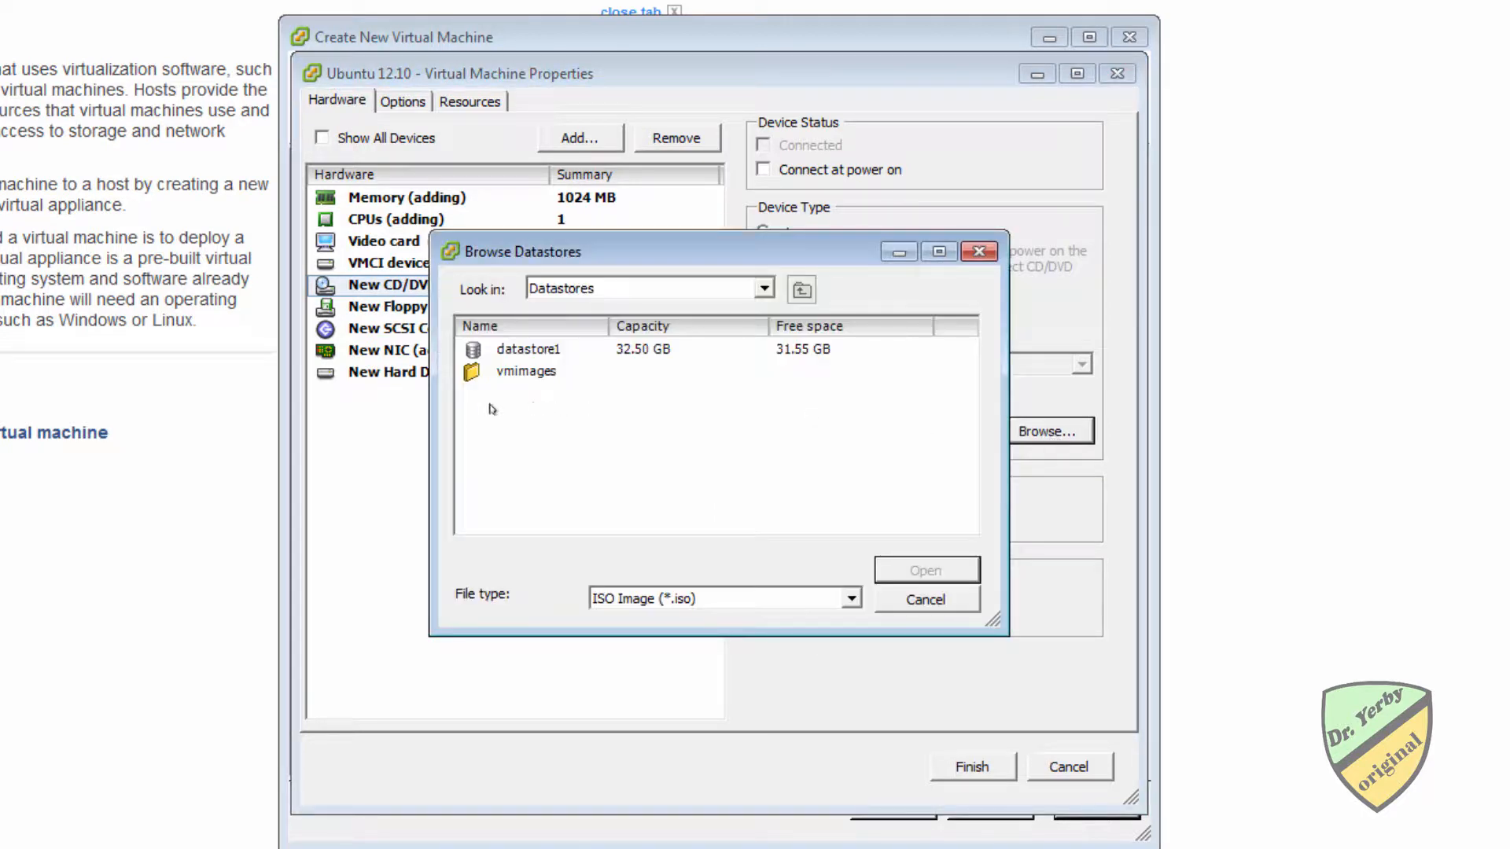
double_click(523, 350)
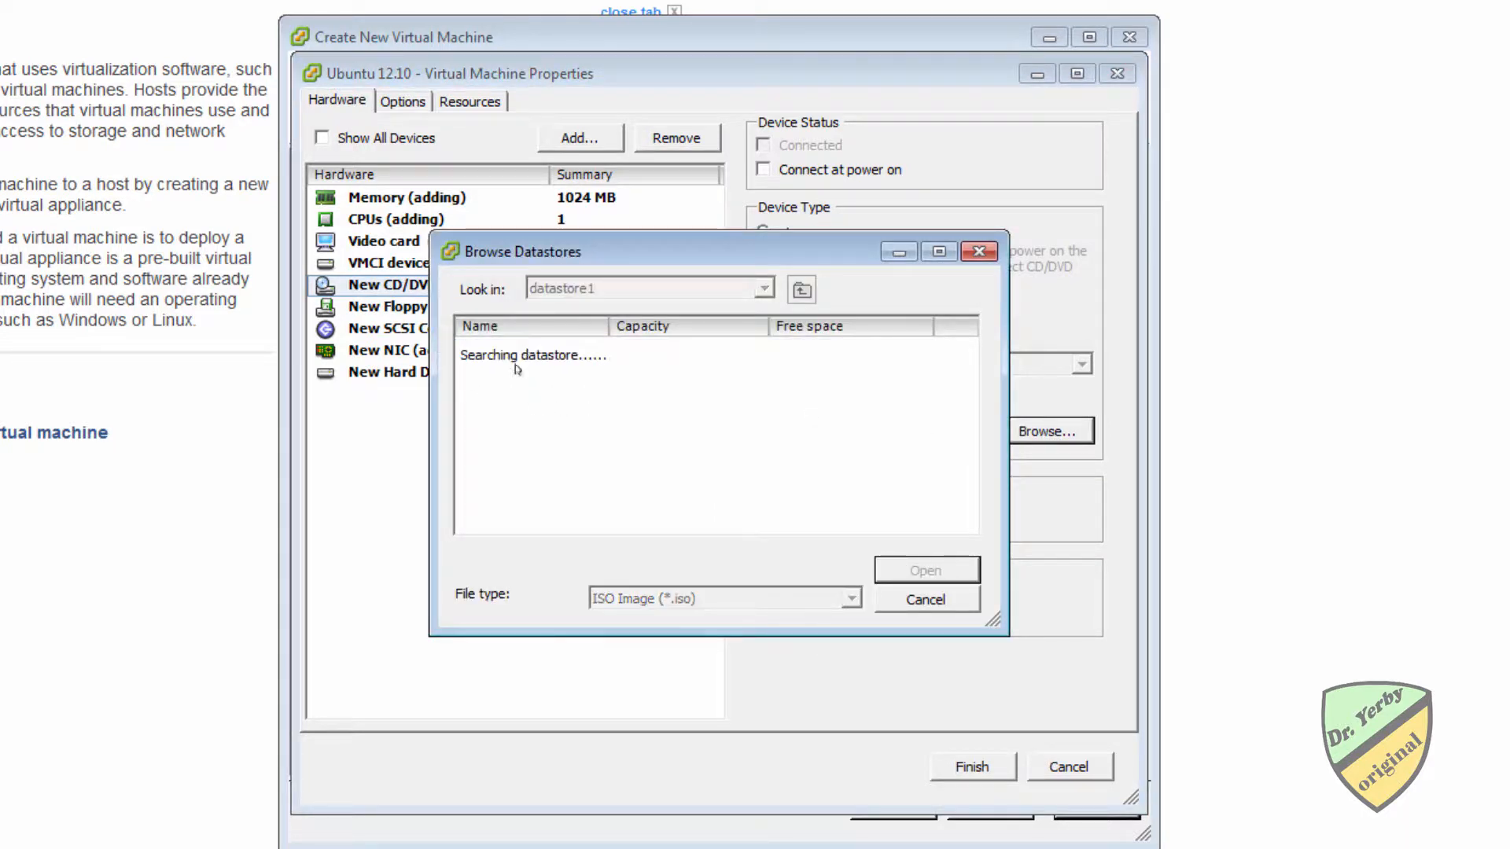
double_click(507, 372)
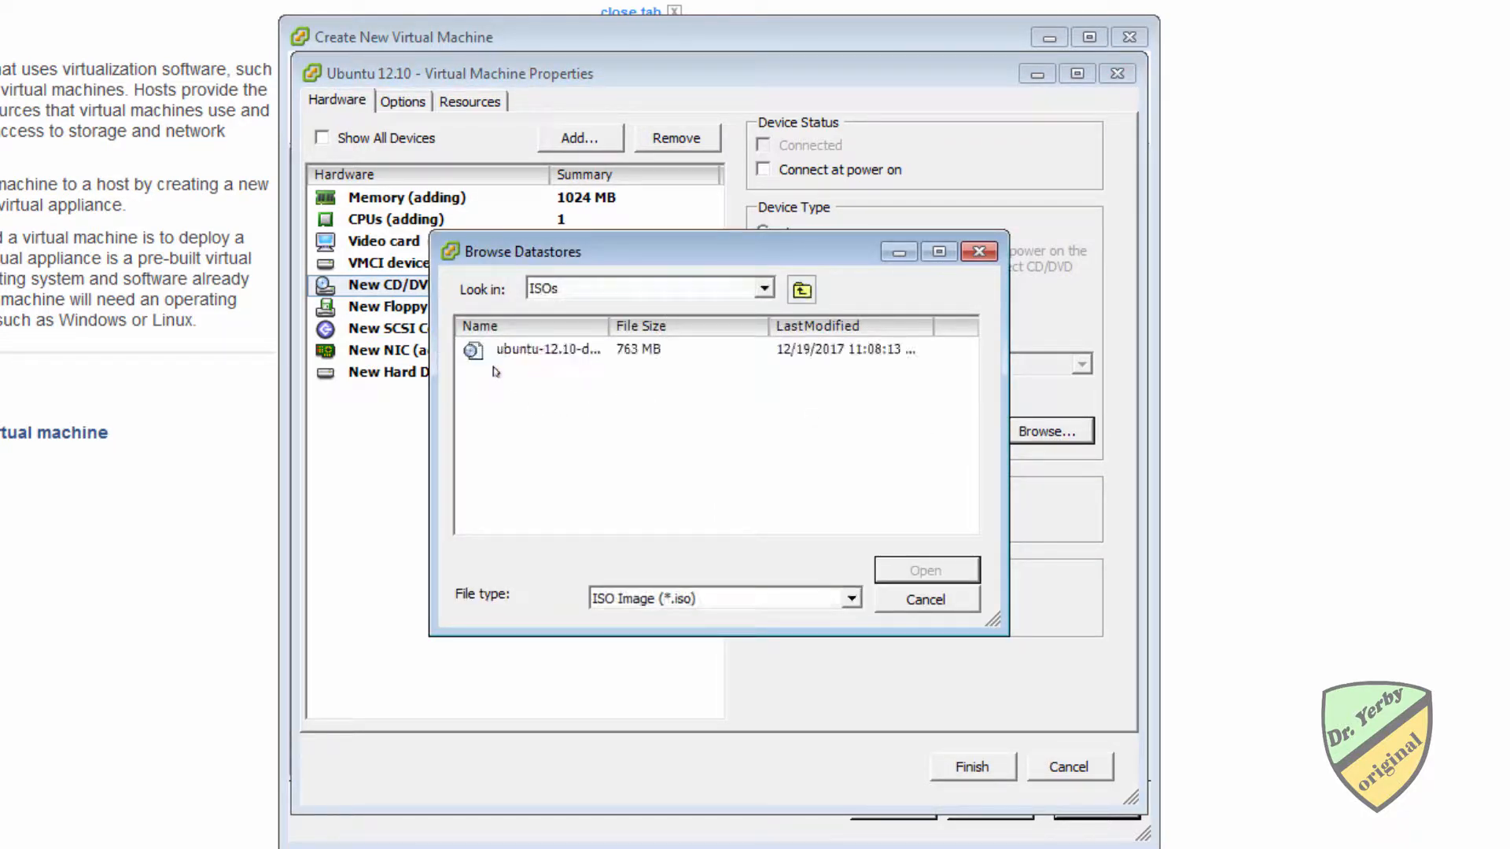
double_click(552, 350)
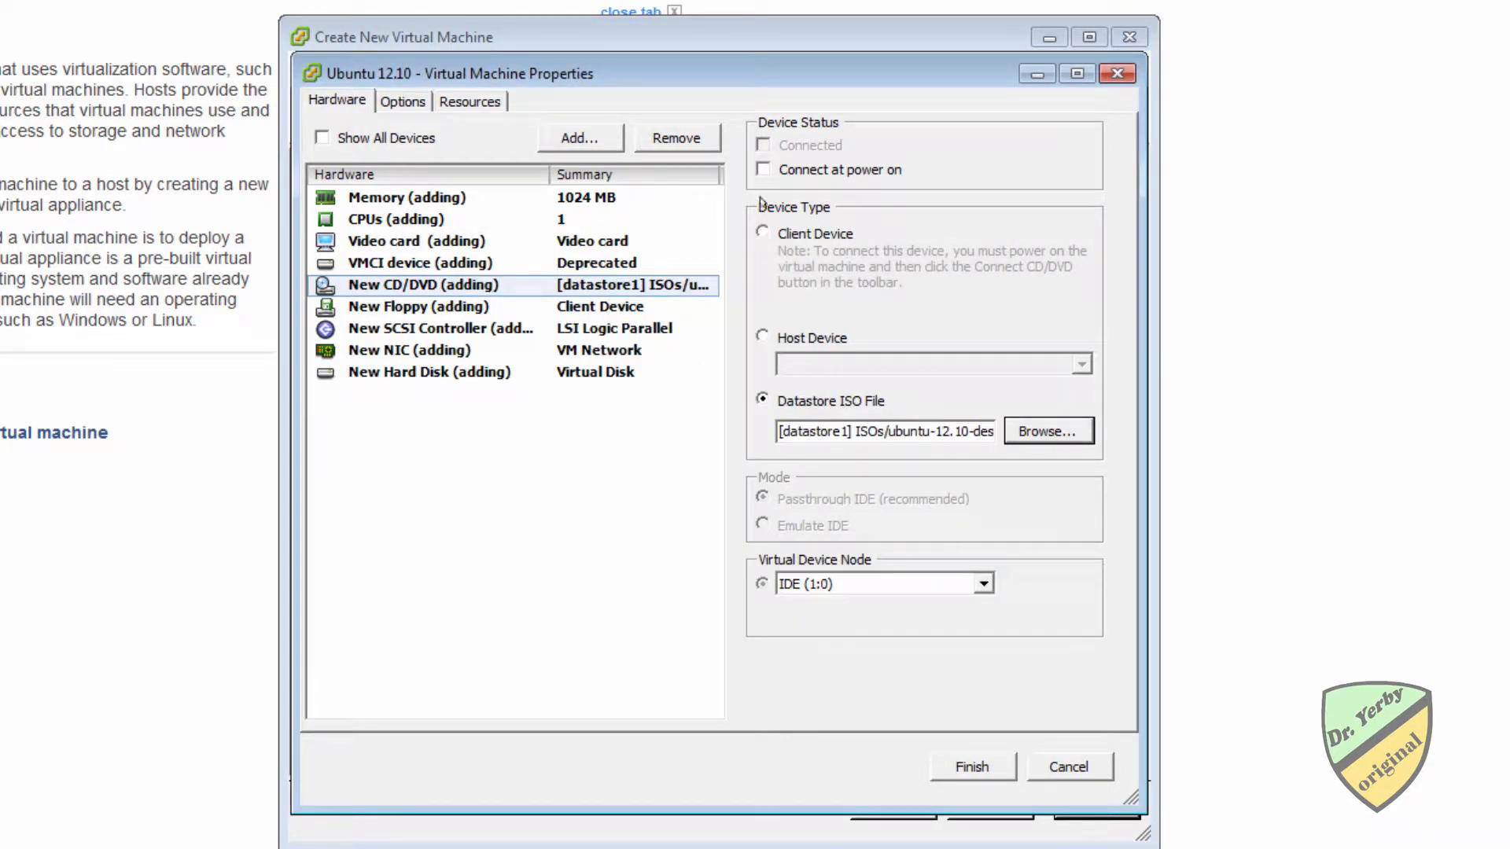
left_click(764, 170)
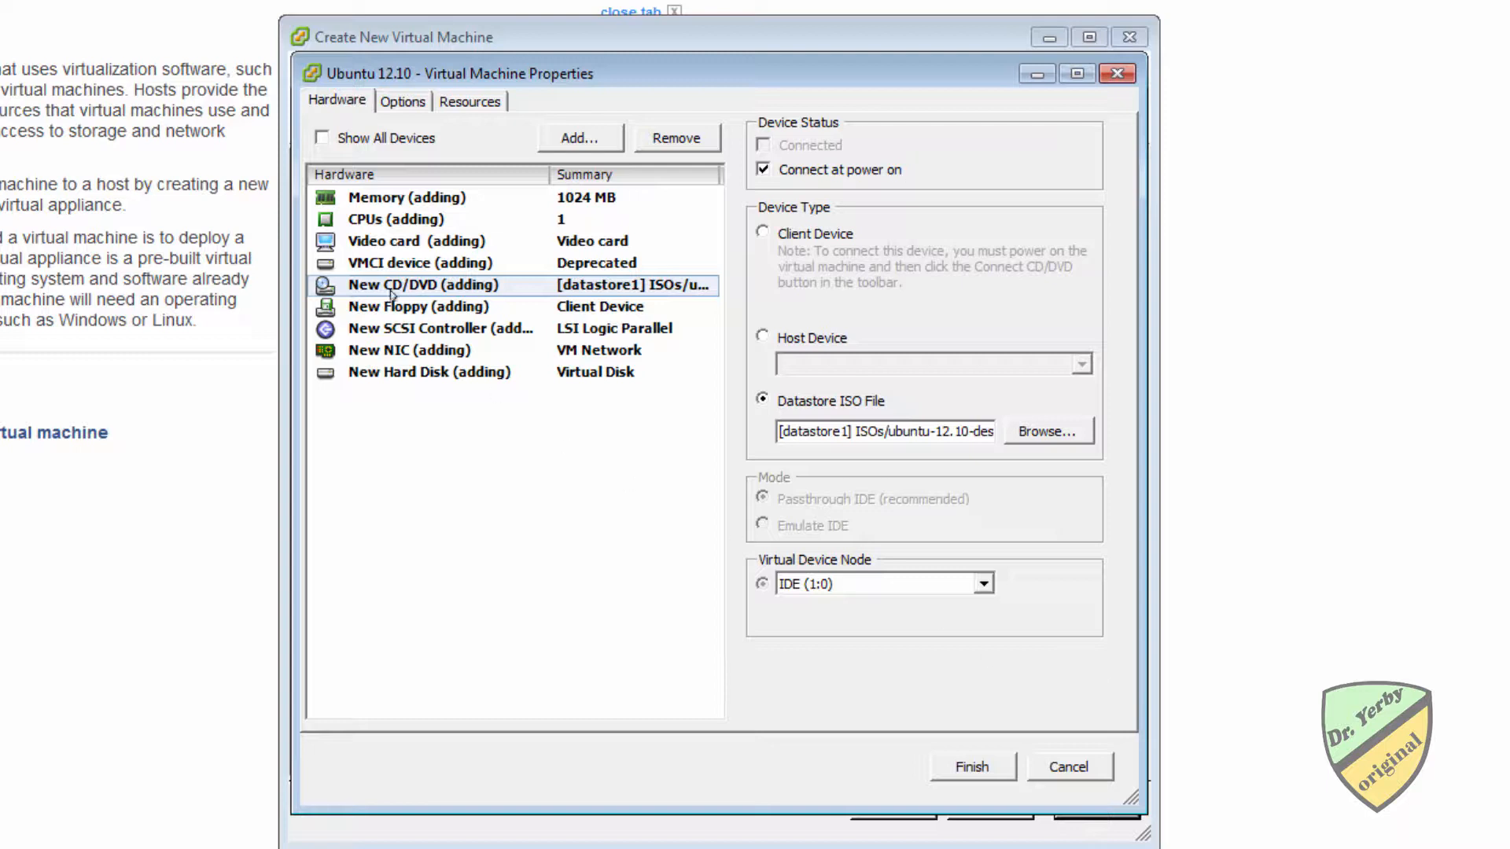
Step: Set the virtual machine to 2 virtual sockets with 1 core per socket and its memory size to 2064 MB
left_click(368, 220)
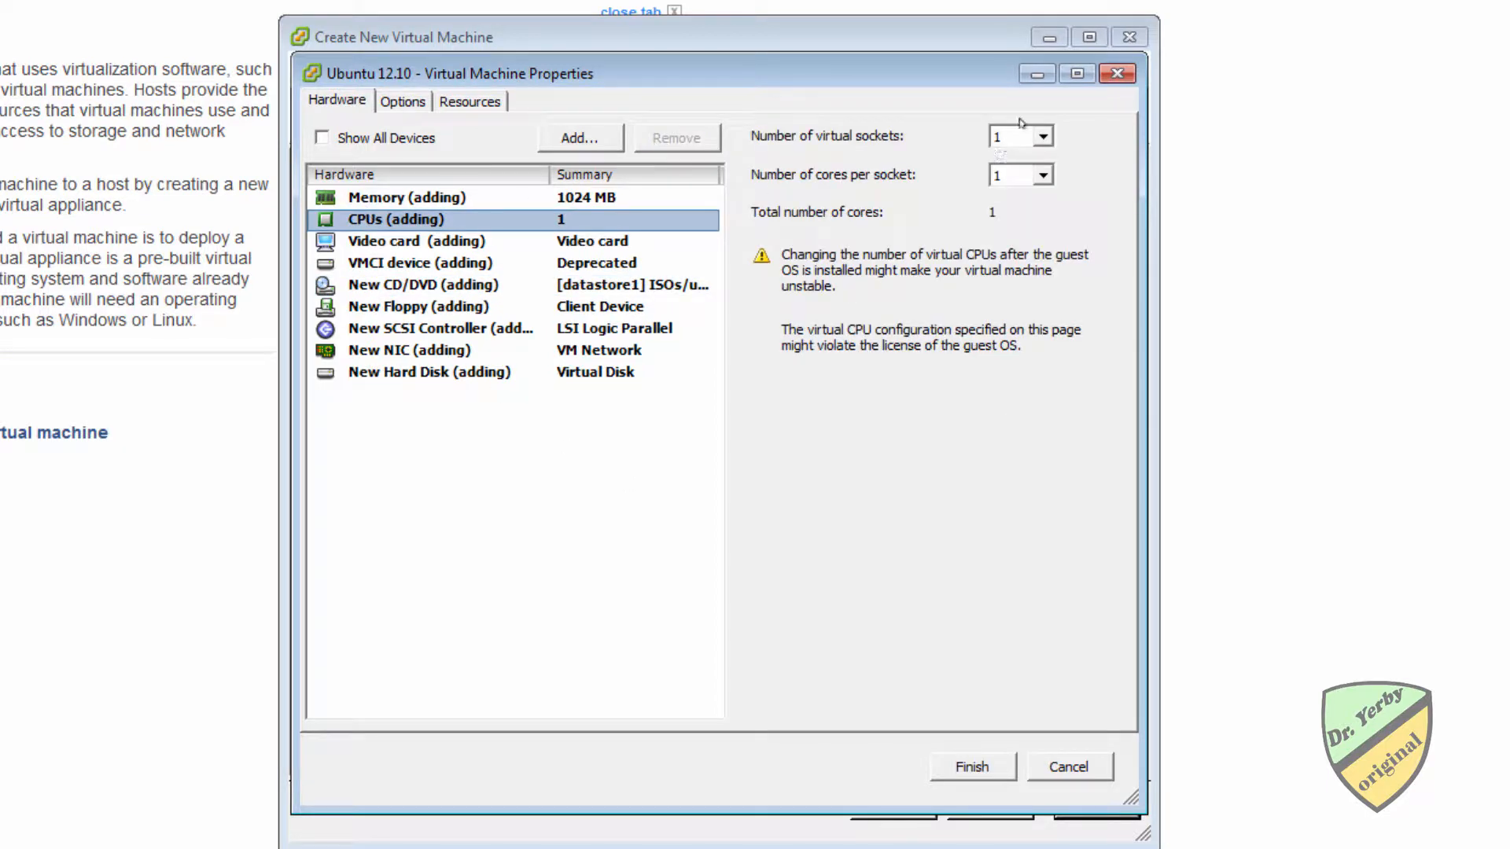
left_click(1042, 139)
left_click(1009, 172)
left_click(1021, 169)
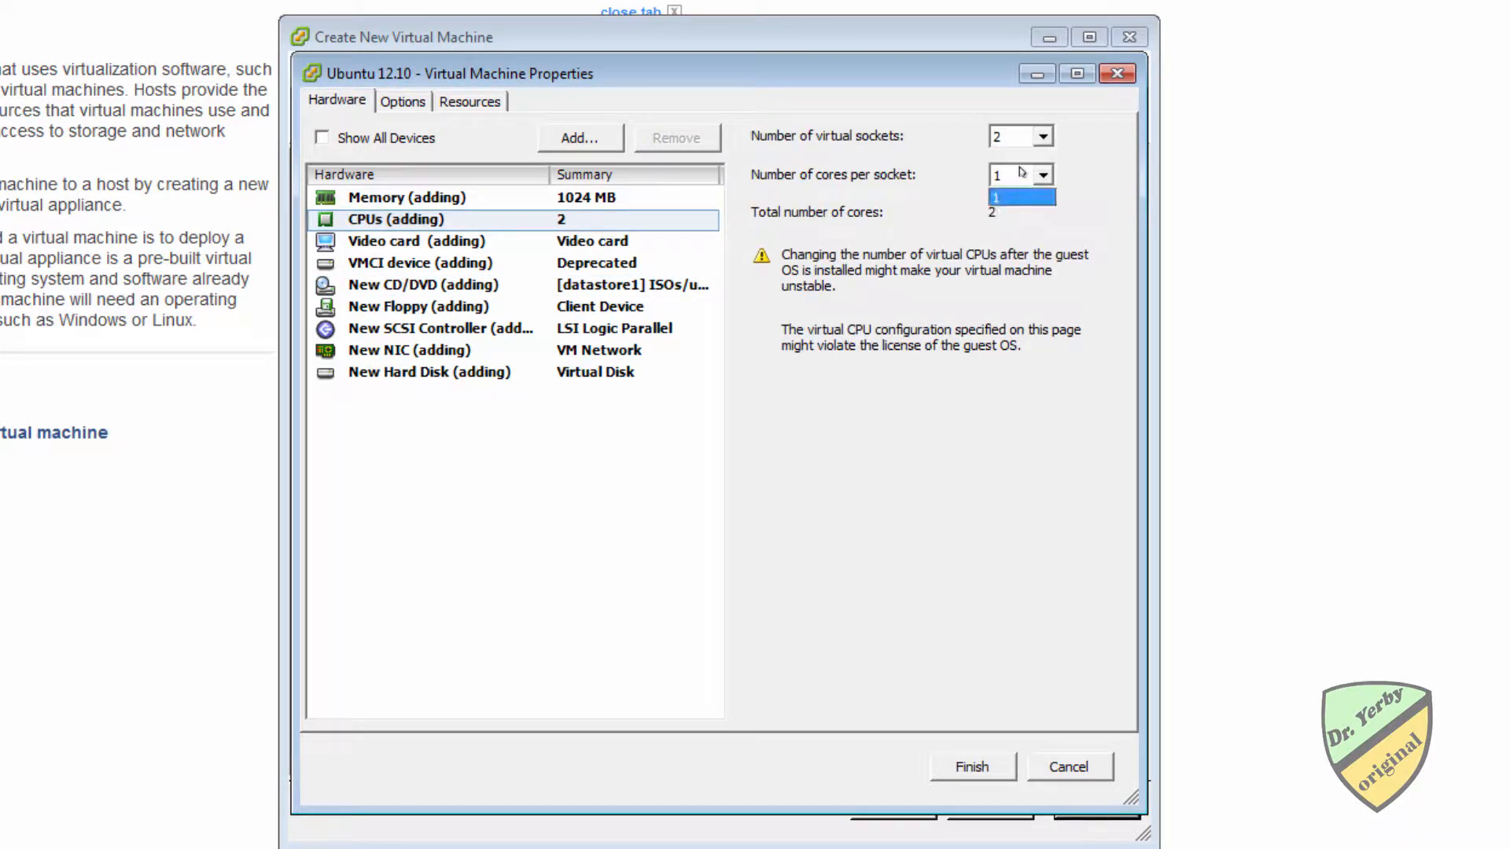
left_click(1037, 136)
left_click(1040, 138)
left_click(1028, 155)
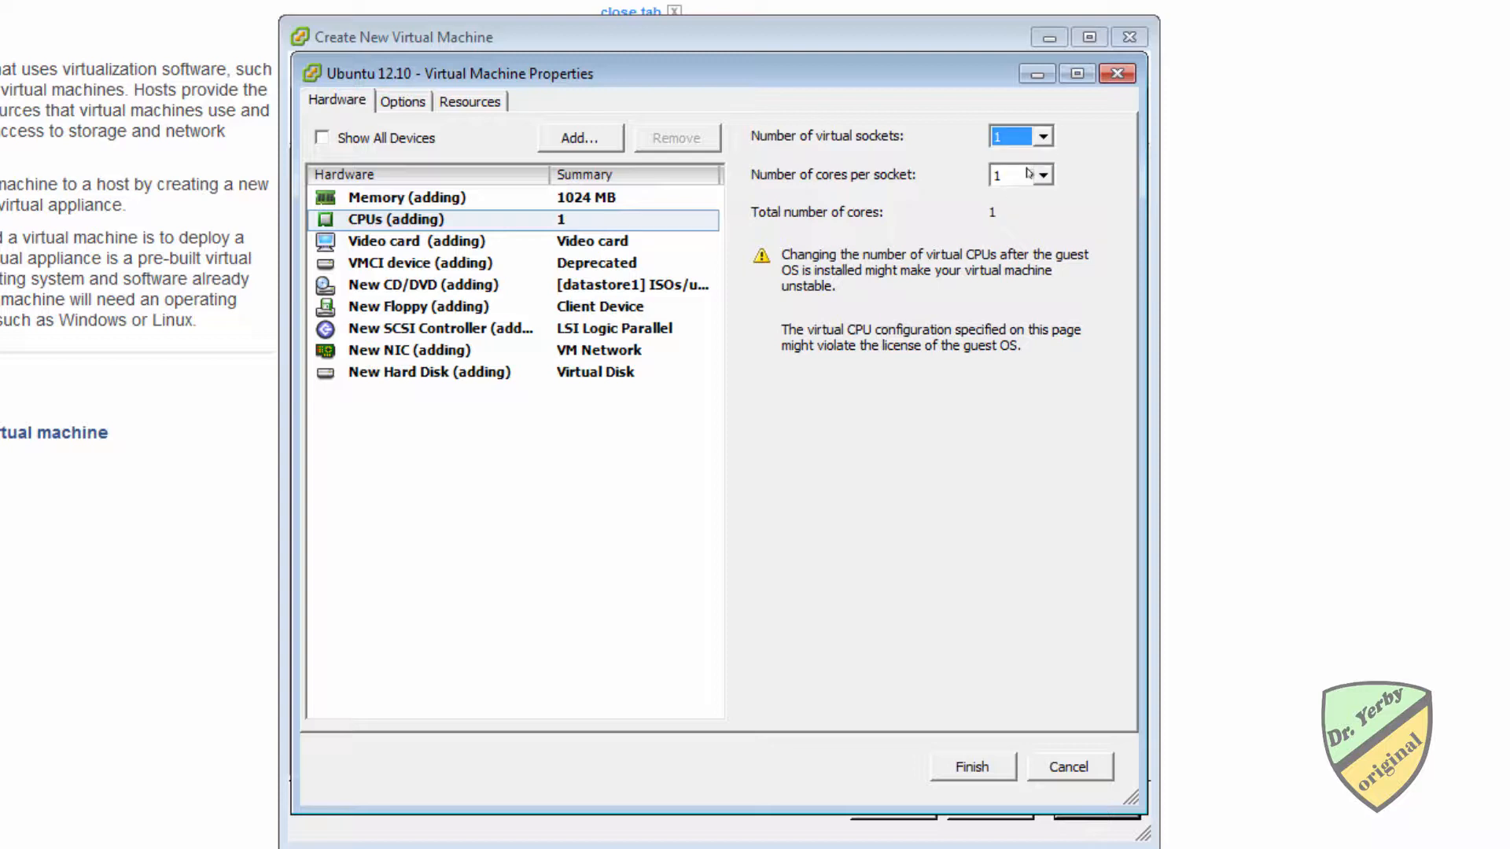
left_click(1029, 173)
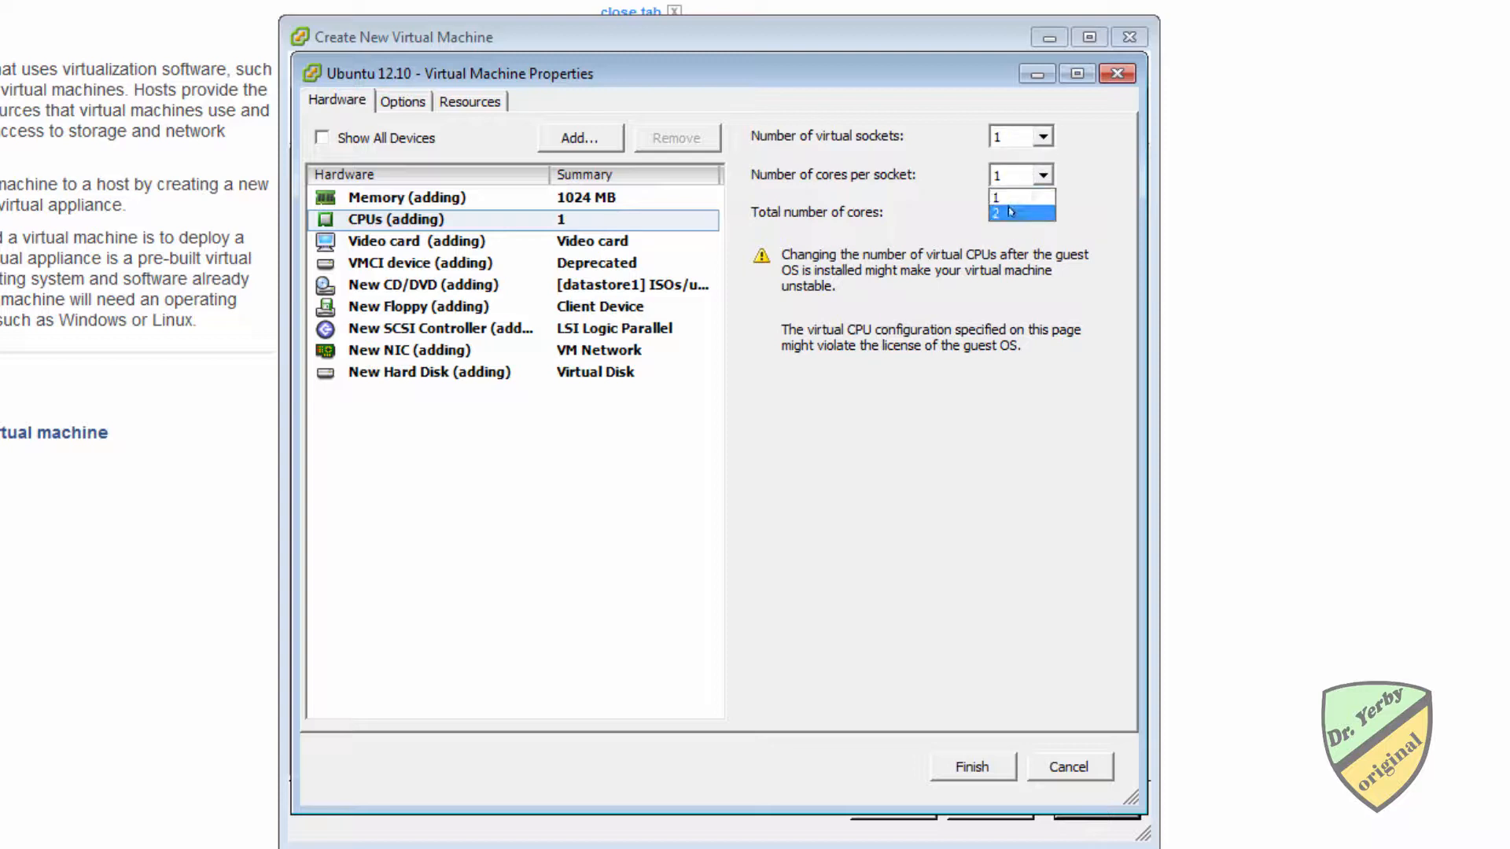
left_click(1034, 131)
left_click(1034, 132)
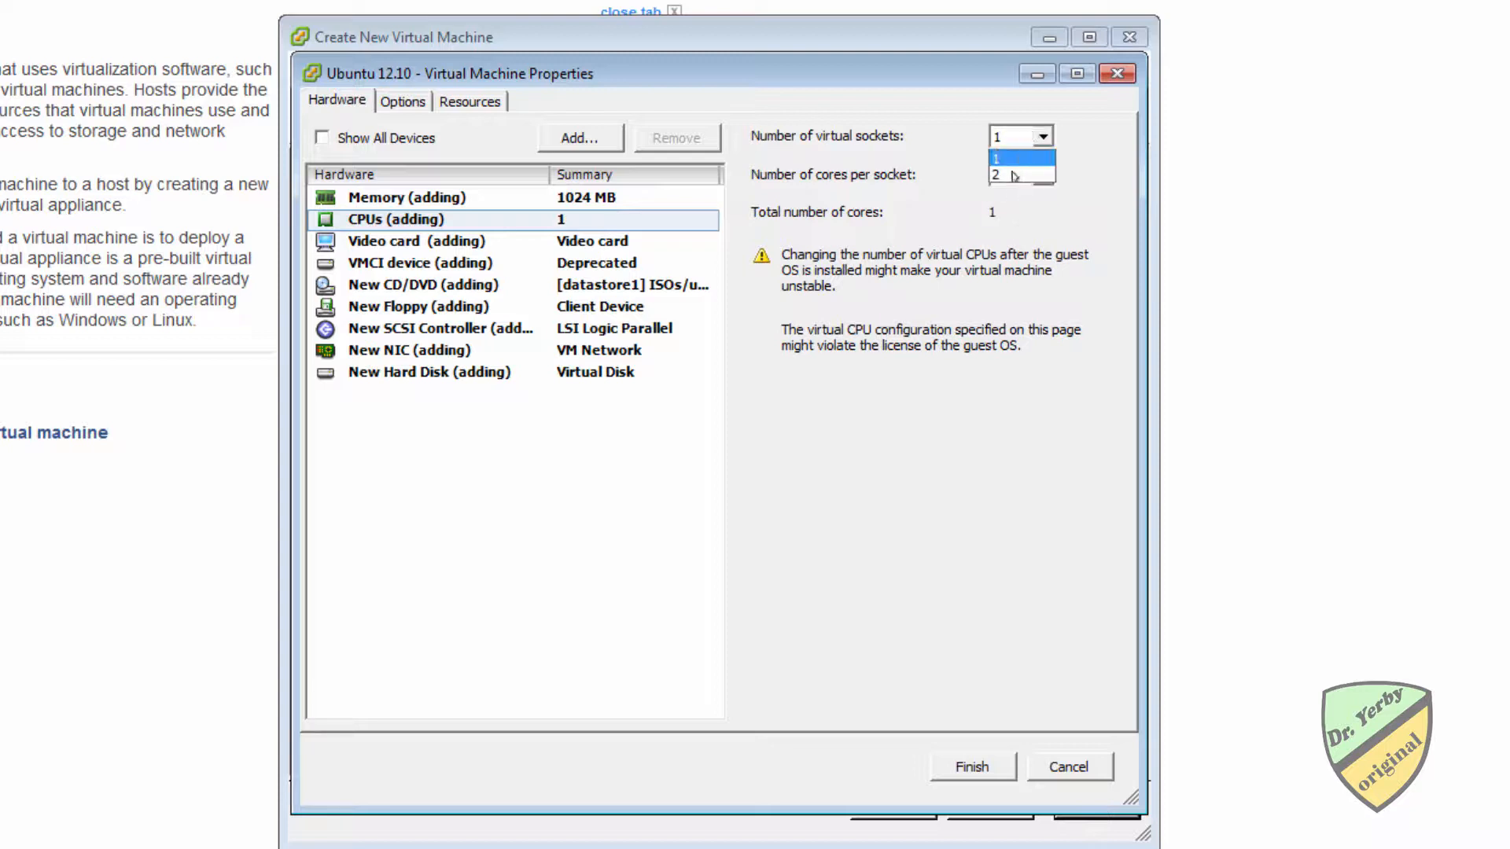
left_click(1013, 175)
left_click(374, 197)
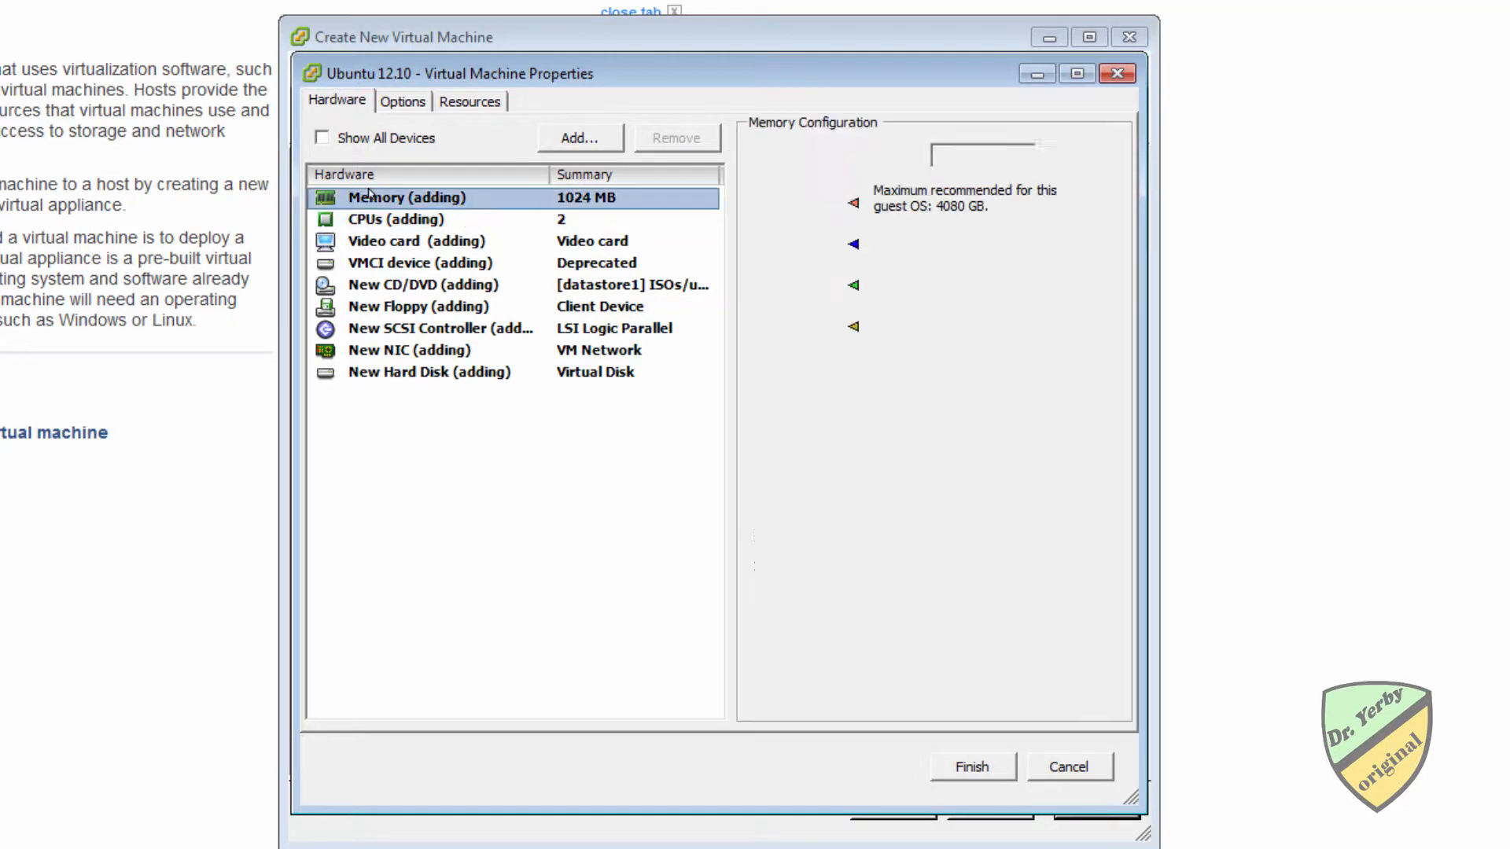
left_click(790, 460)
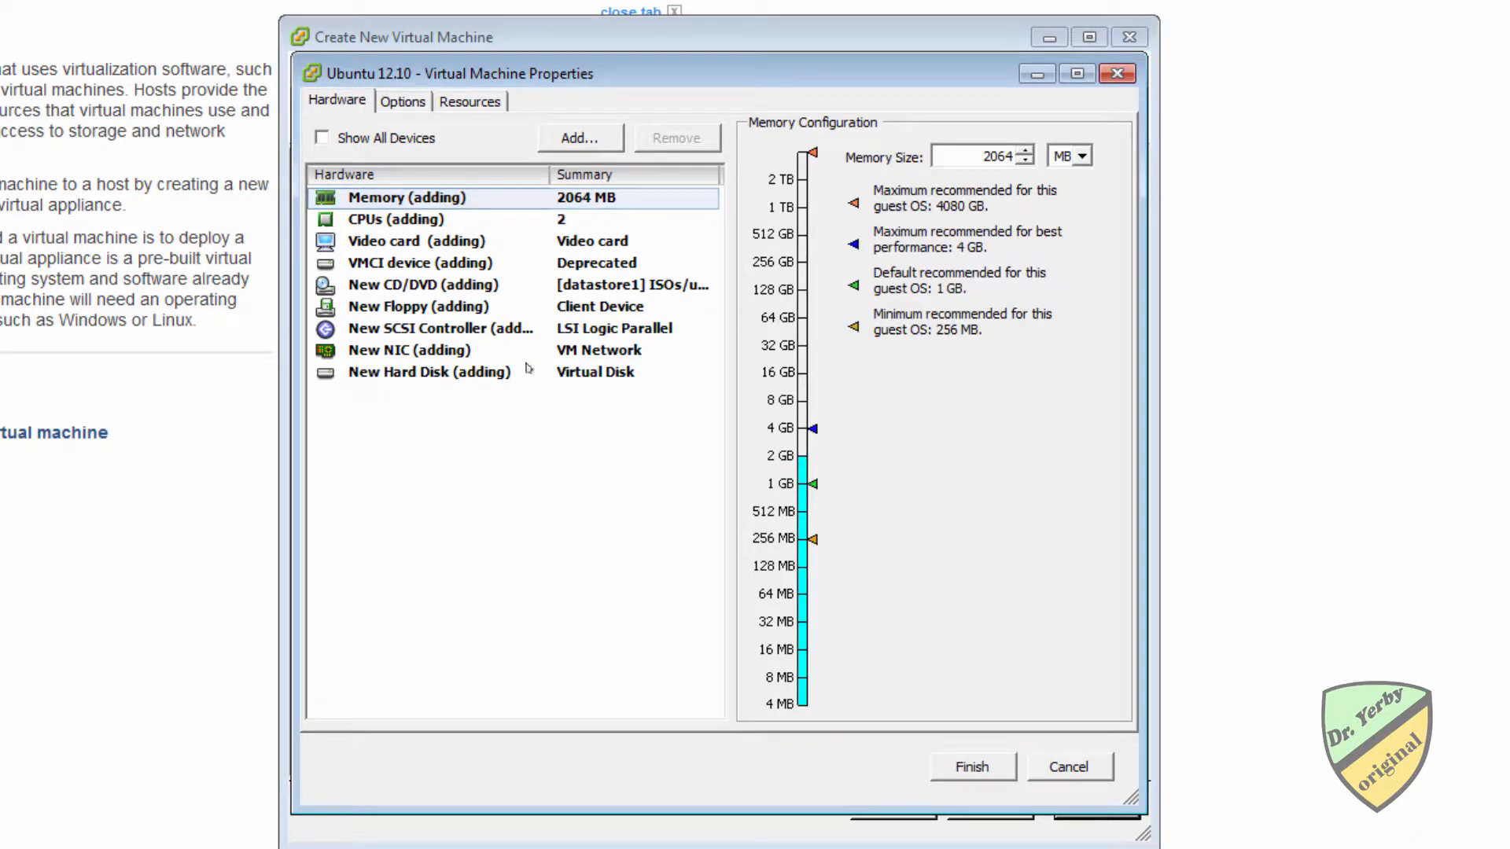
Step: Review the video card, VMCI, CD/DVD, floppy, SCSI controller, NIC and hard disk settings, and finish creating the virtual machine
left_click(391, 244)
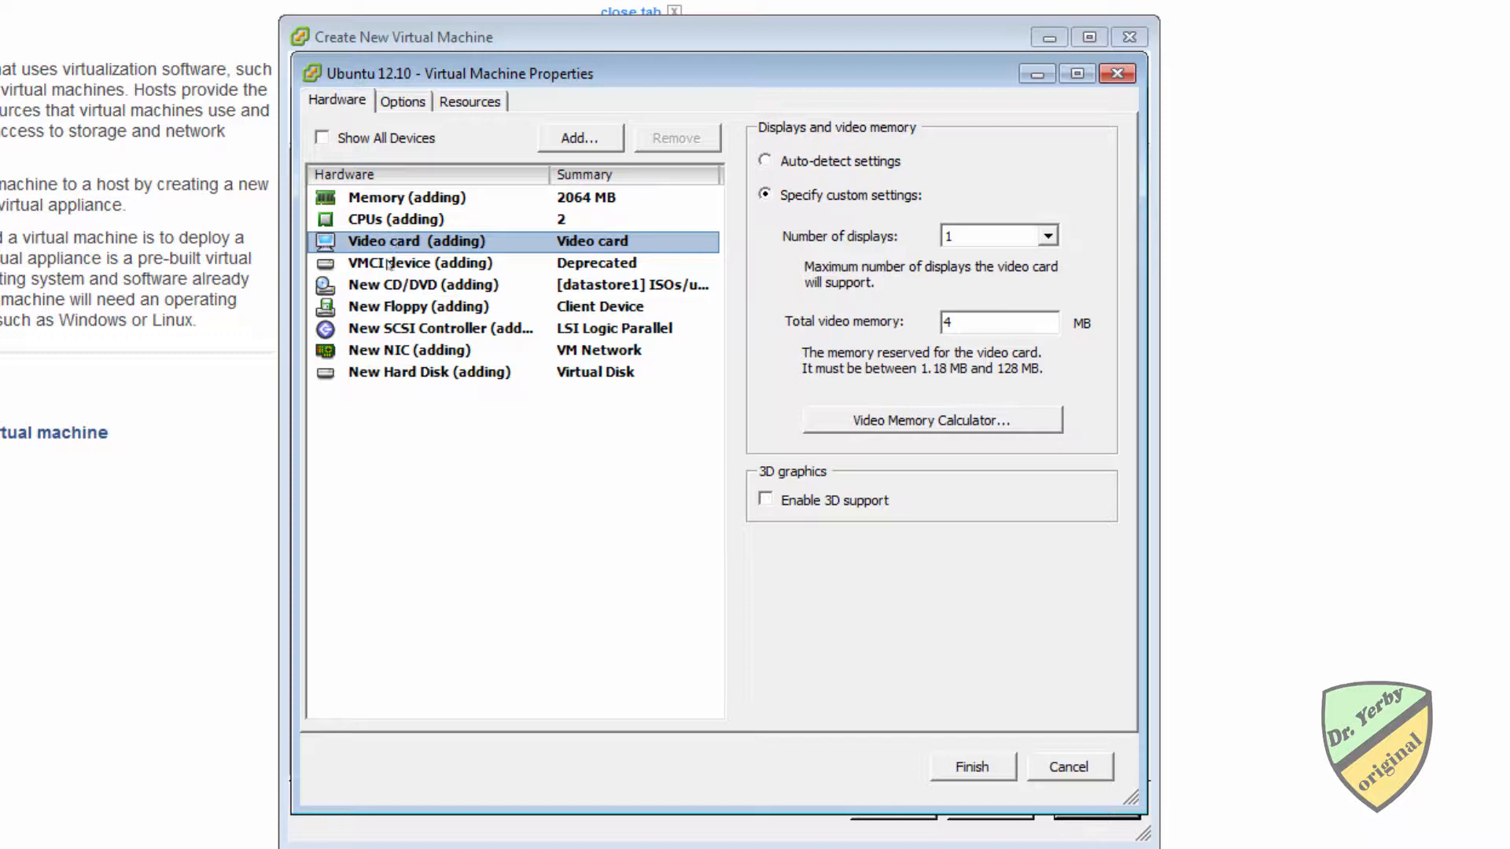
left_click(390, 265)
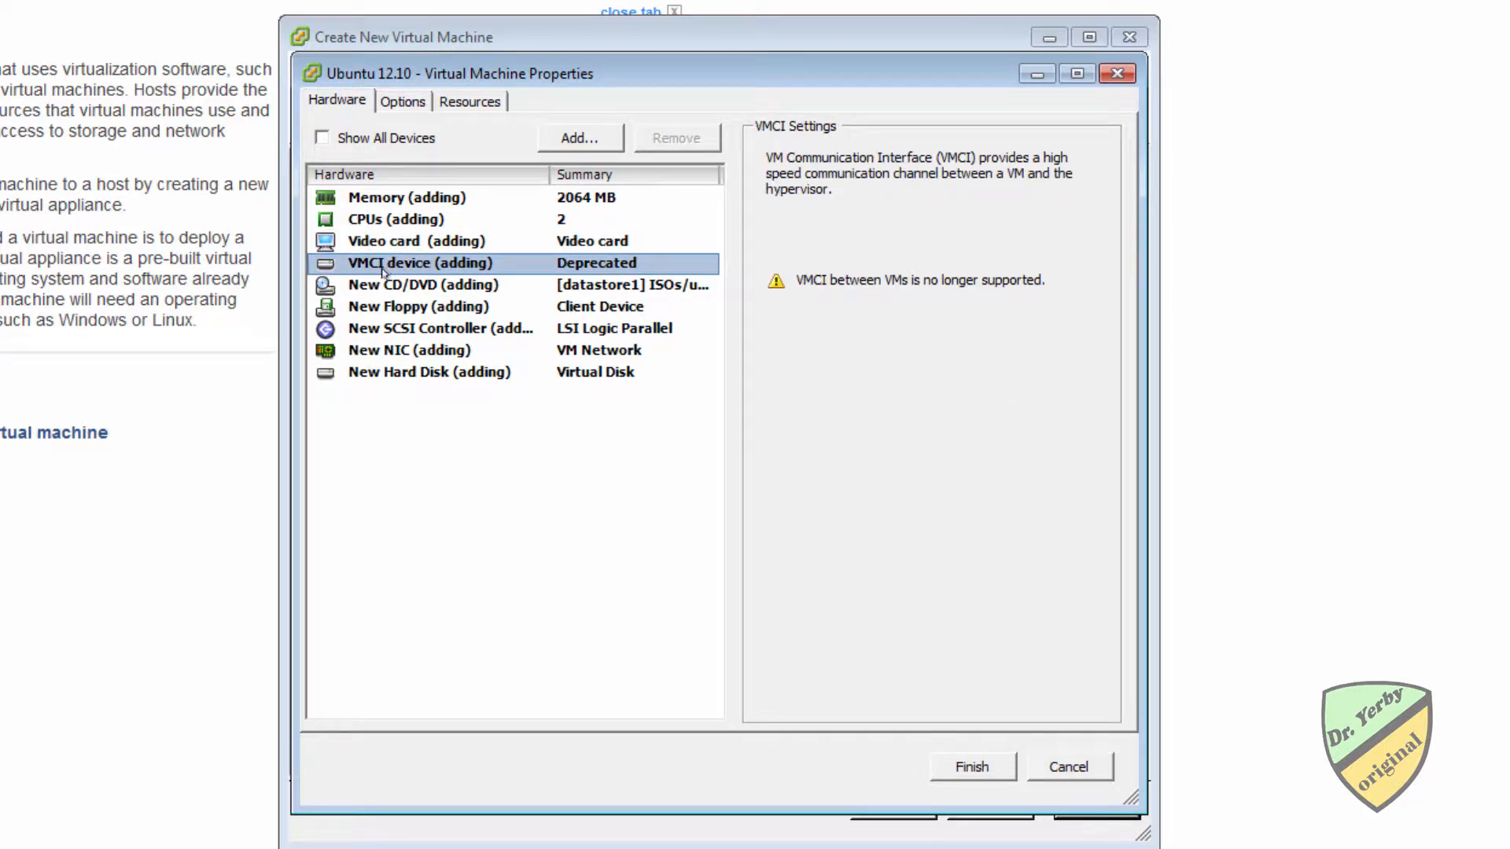
left_click(378, 288)
left_click(374, 308)
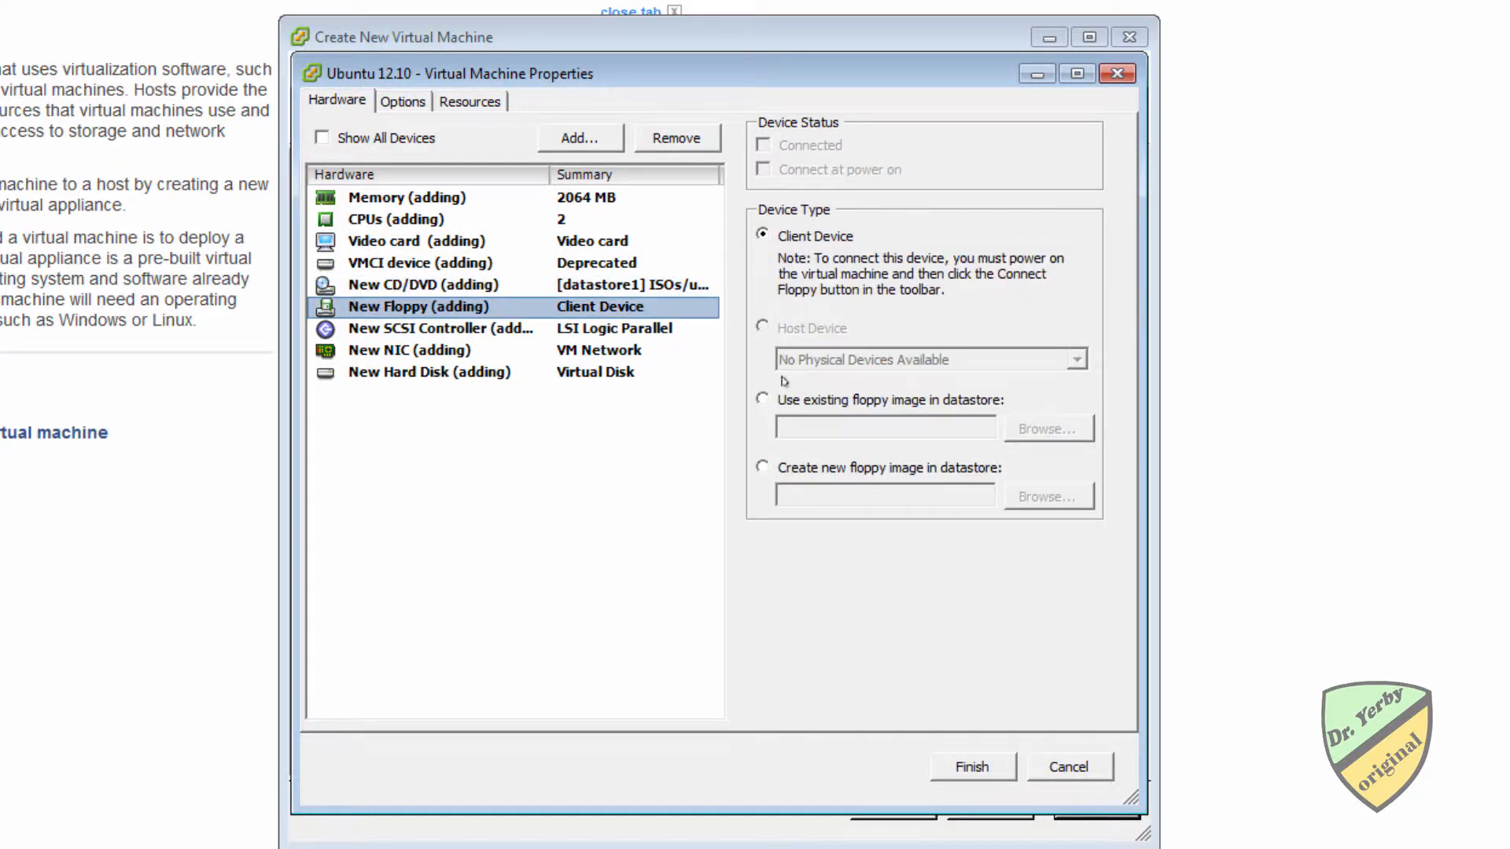
left_click(383, 332)
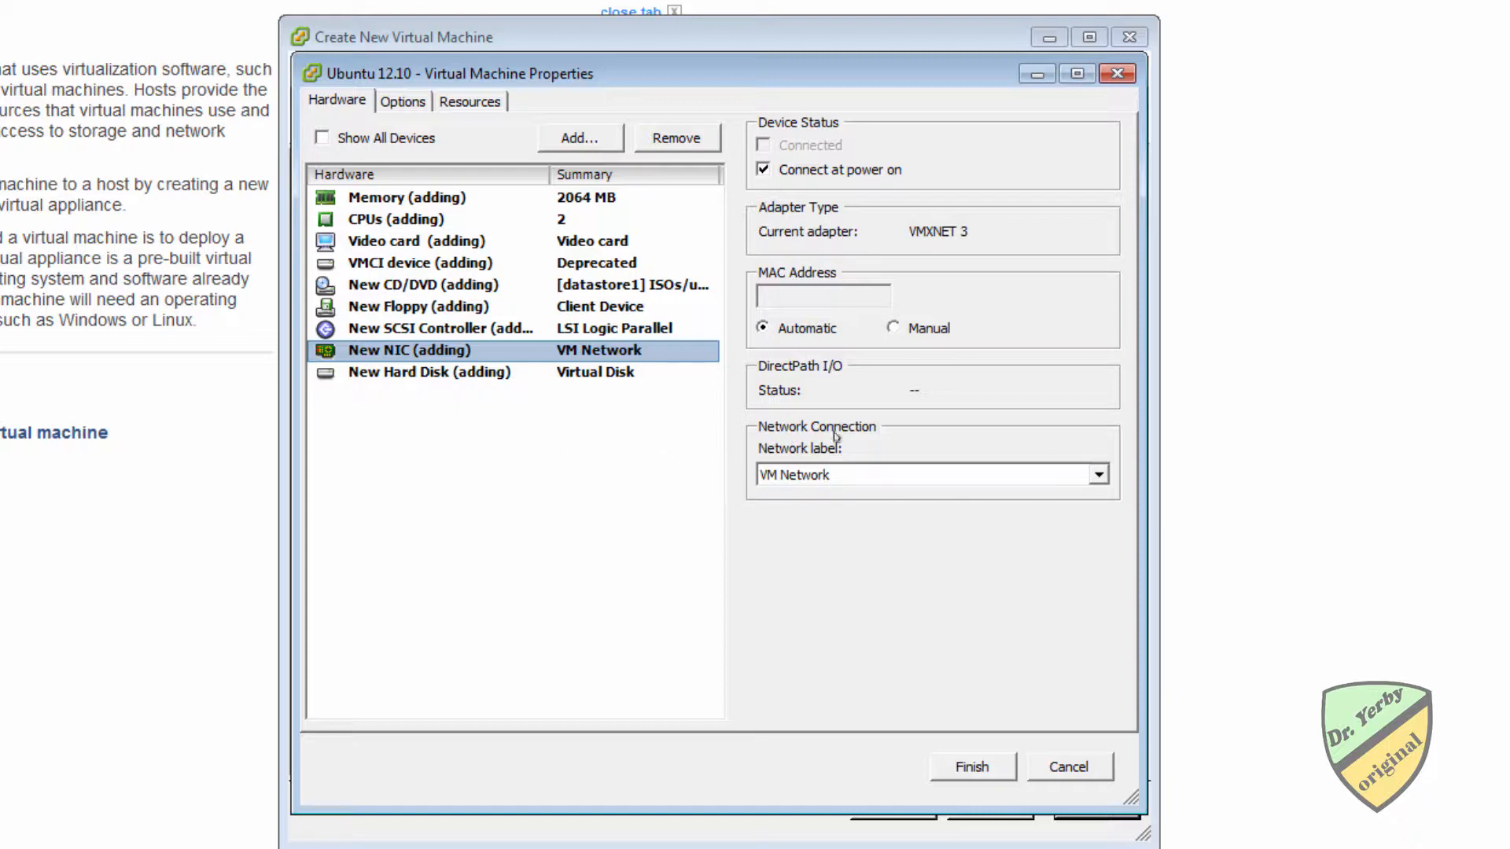
left_click(352, 371)
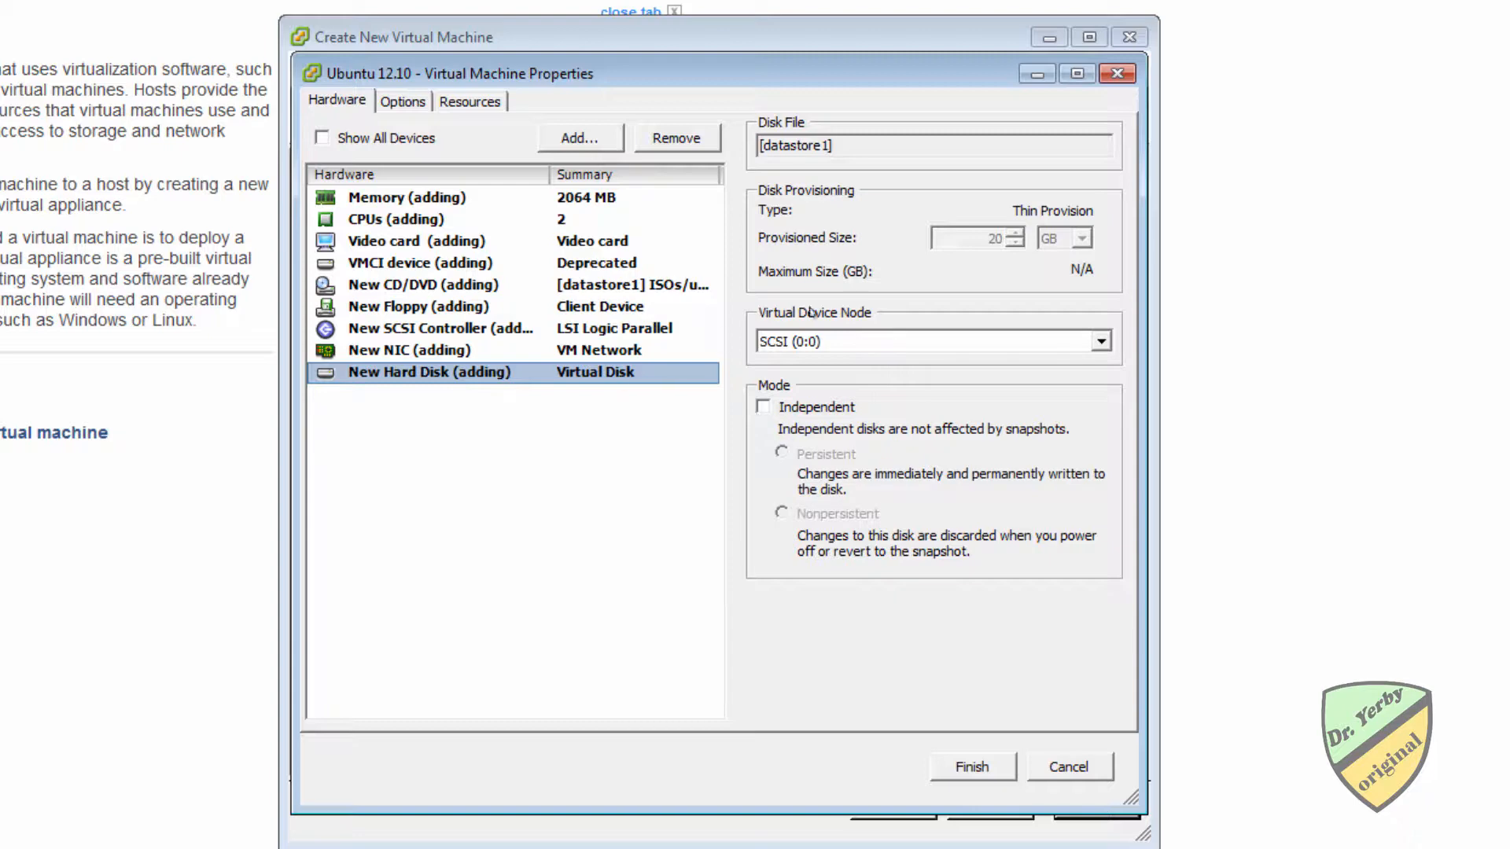
left_click(988, 762)
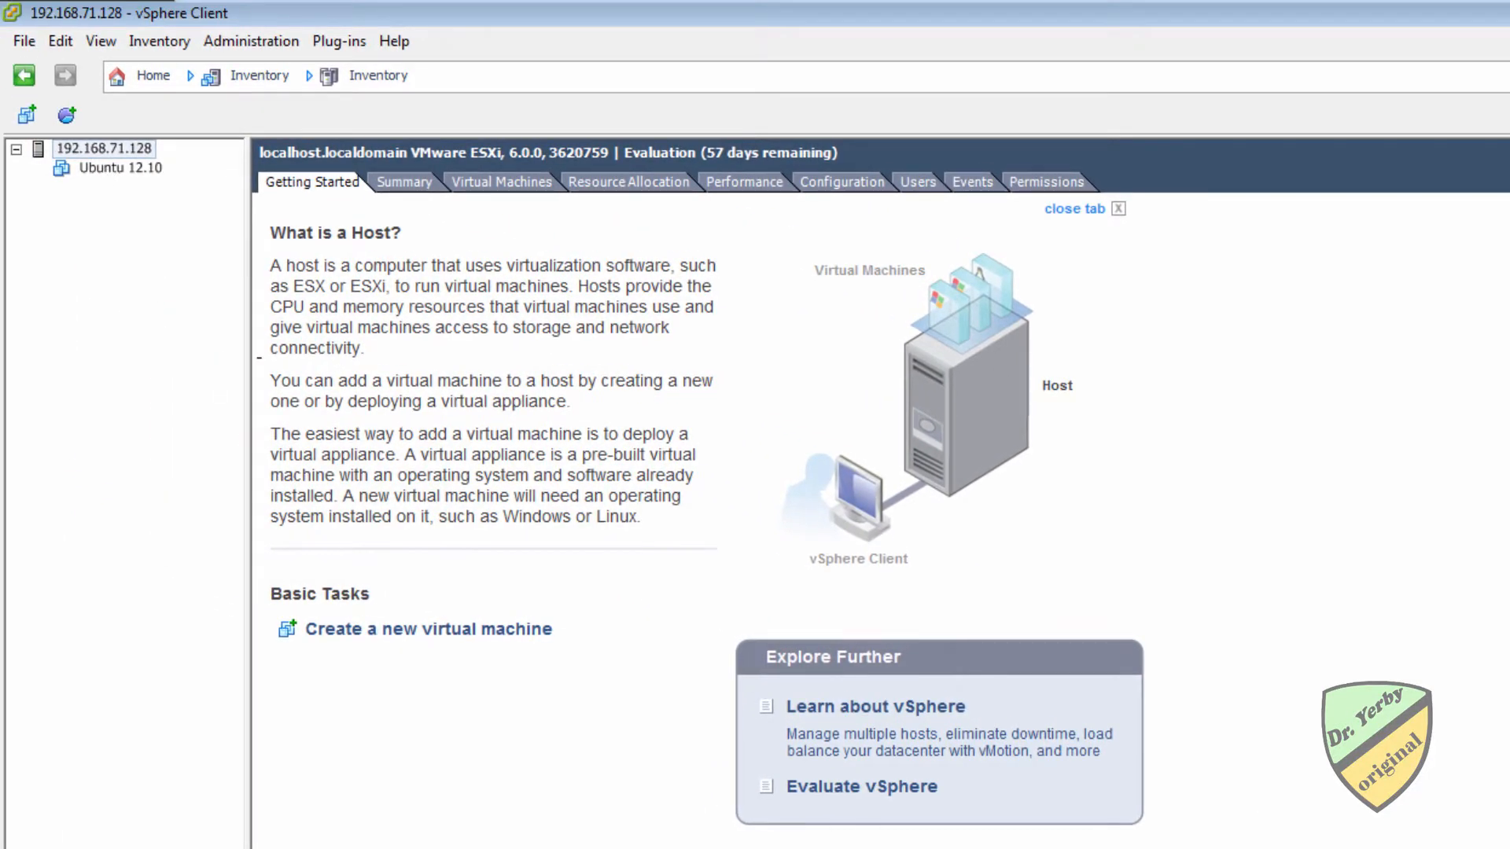
Step: Power on the Ubuntu 12.10 virtual machine and open its console
left_click(75, 169)
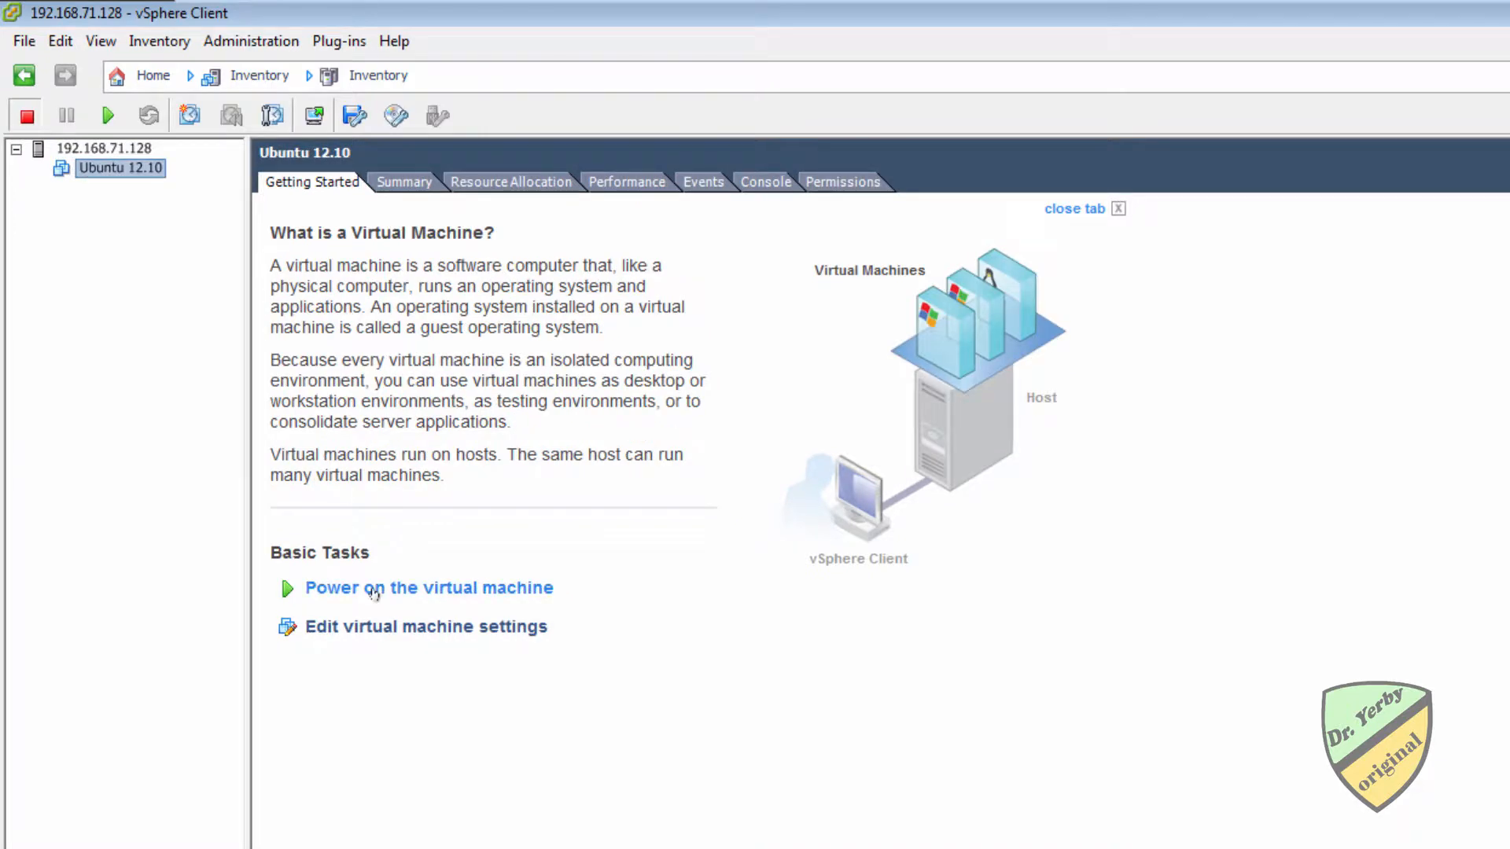
left_click(373, 589)
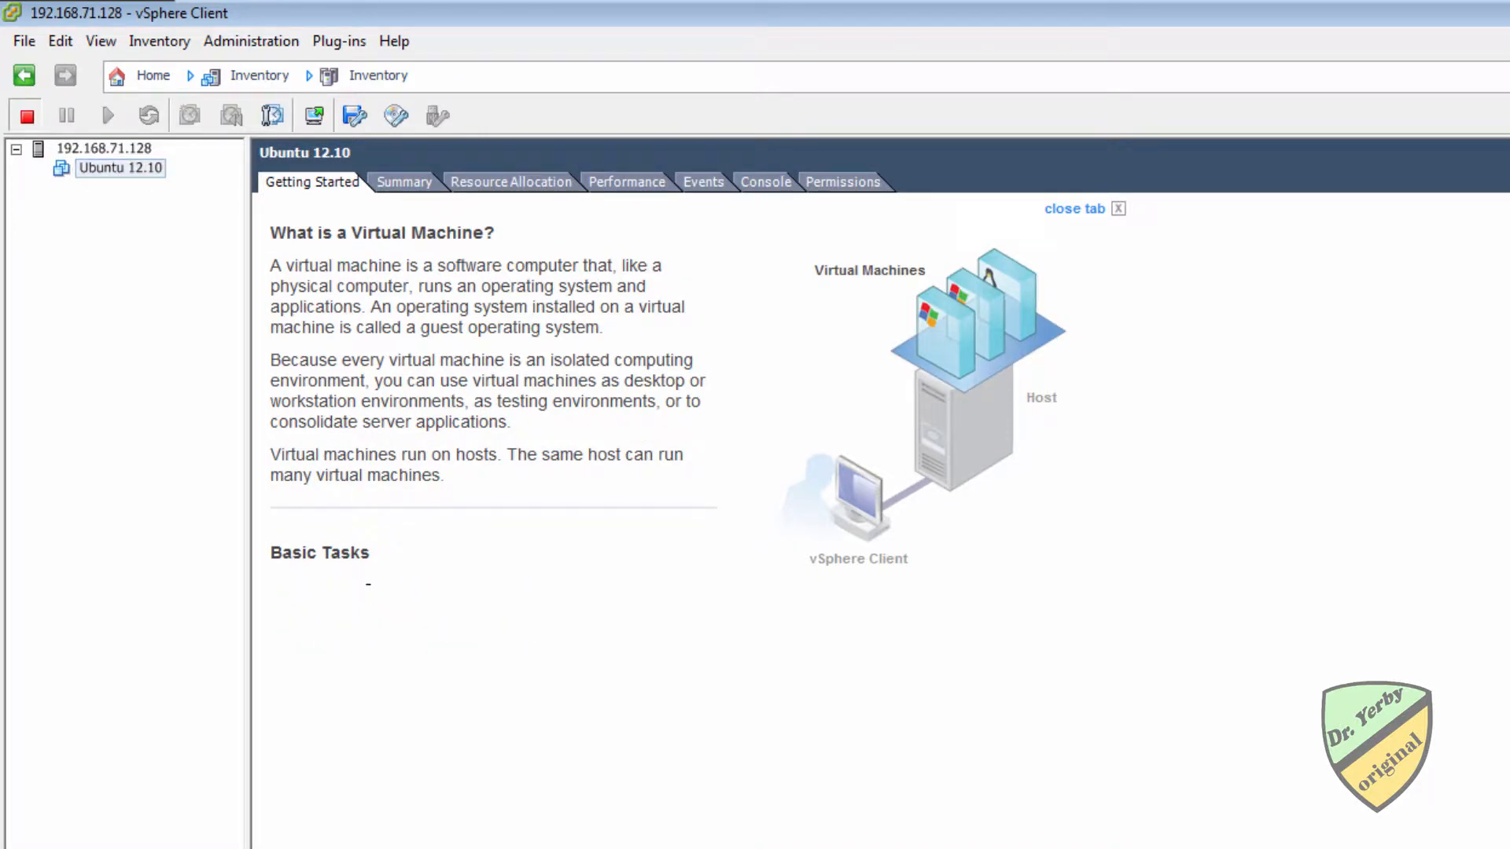
right_click(114, 169)
left_click(202, 257)
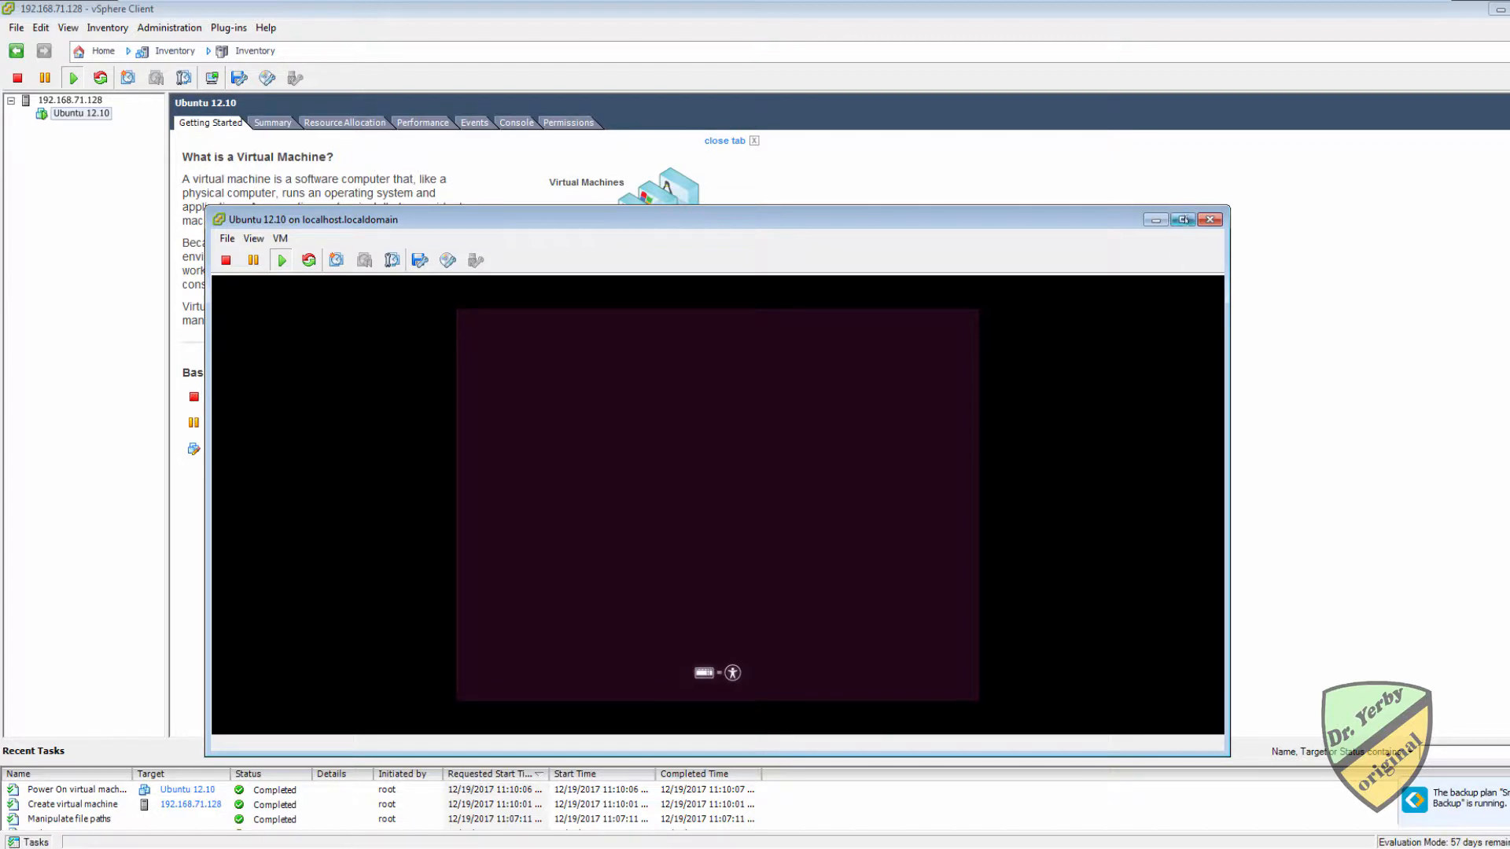
Step: Maximize the console and start installing Ubuntu in English, leaving the update download and third-party software options unselected
left_click(1182, 219)
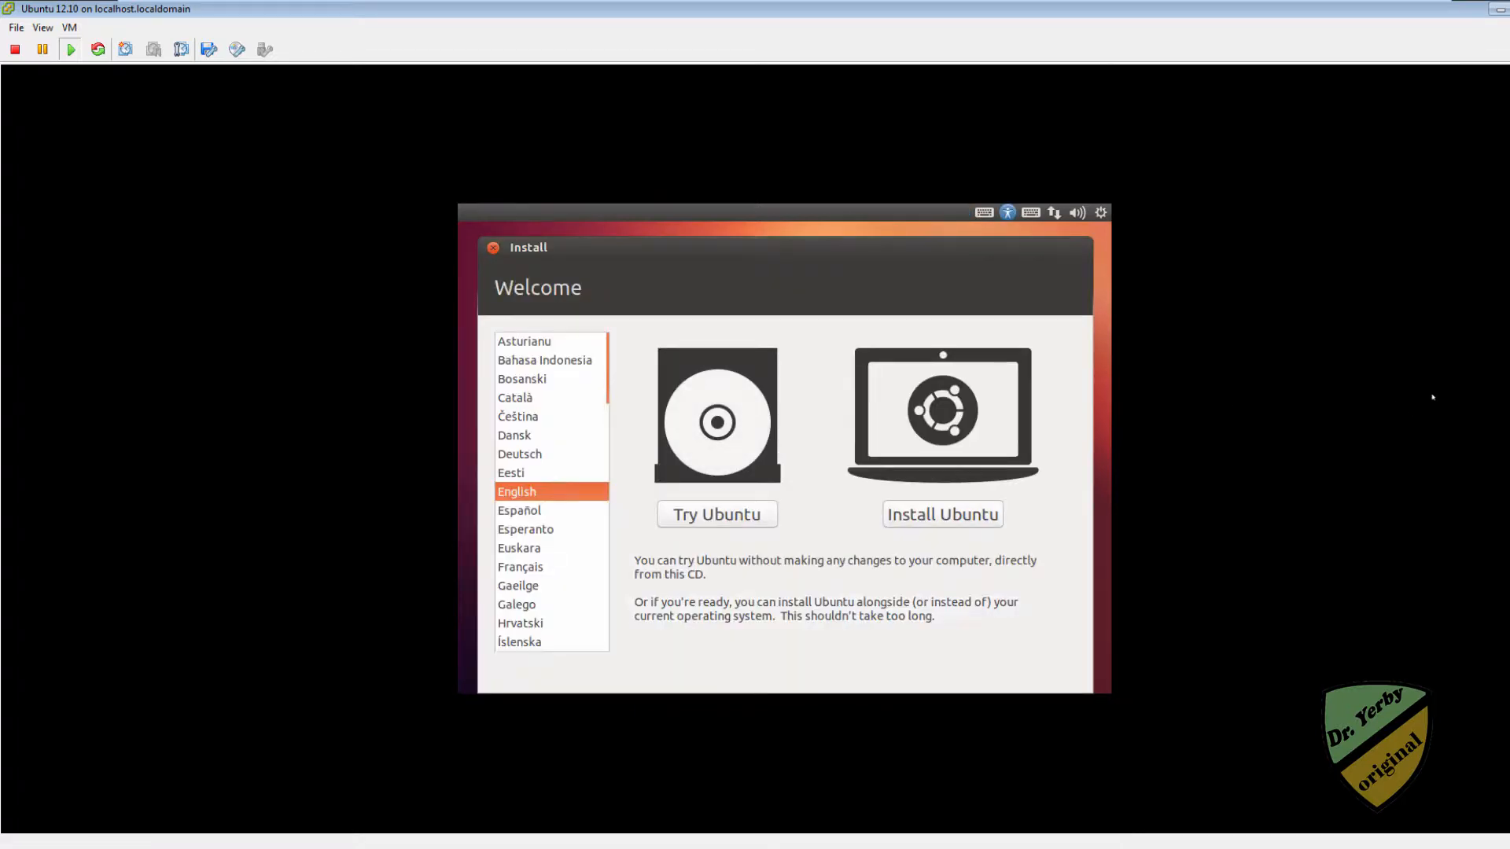
left_click(924, 519)
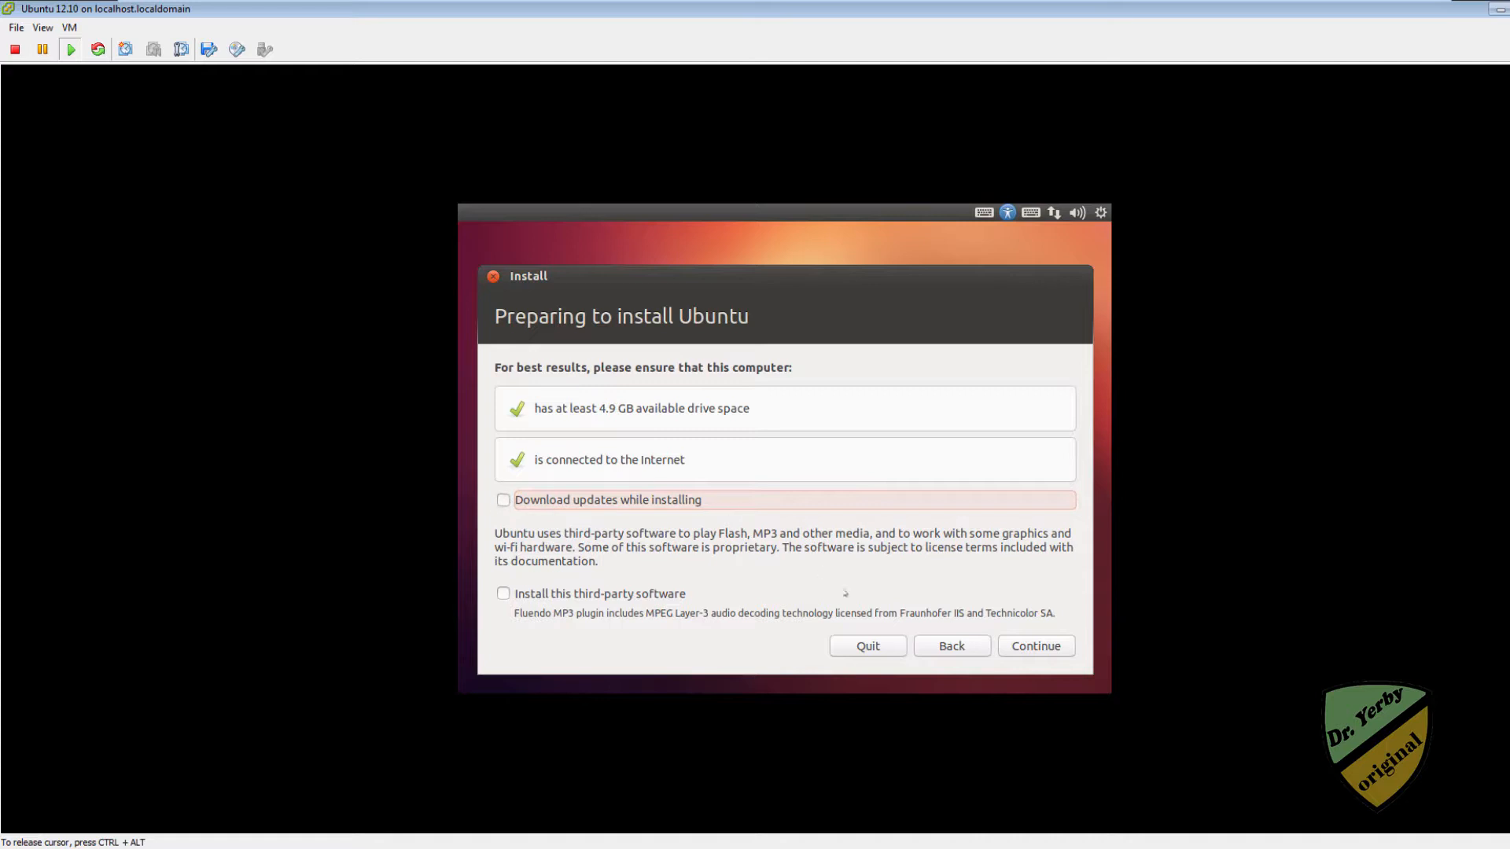
left_click(1028, 647)
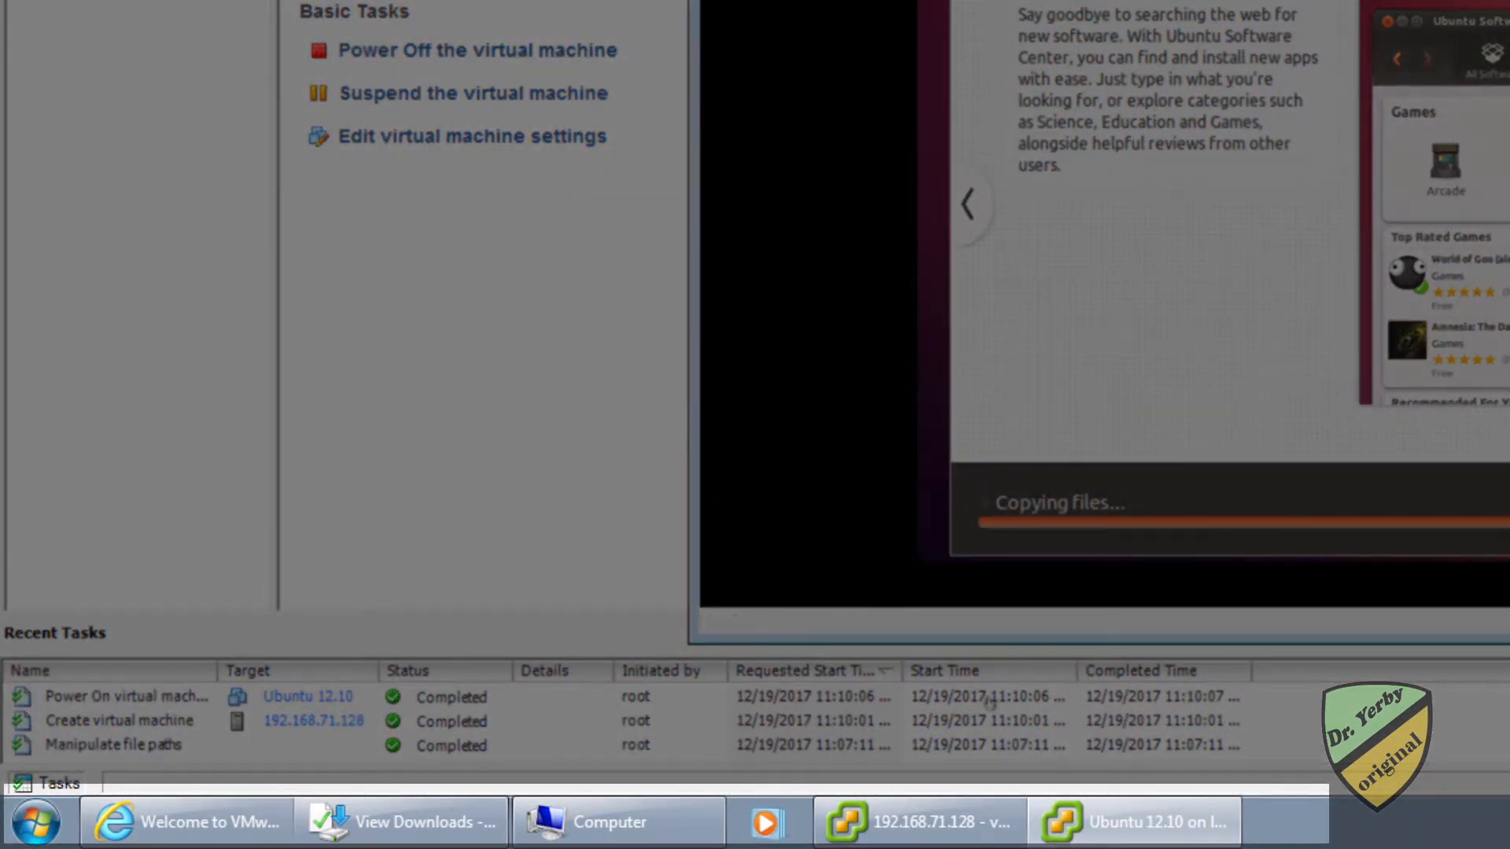
Step: Capture the cursor inside the guest, release it back to the host, and close the console window while the installation runs
left_click_drag(1101, 0, 988, 0)
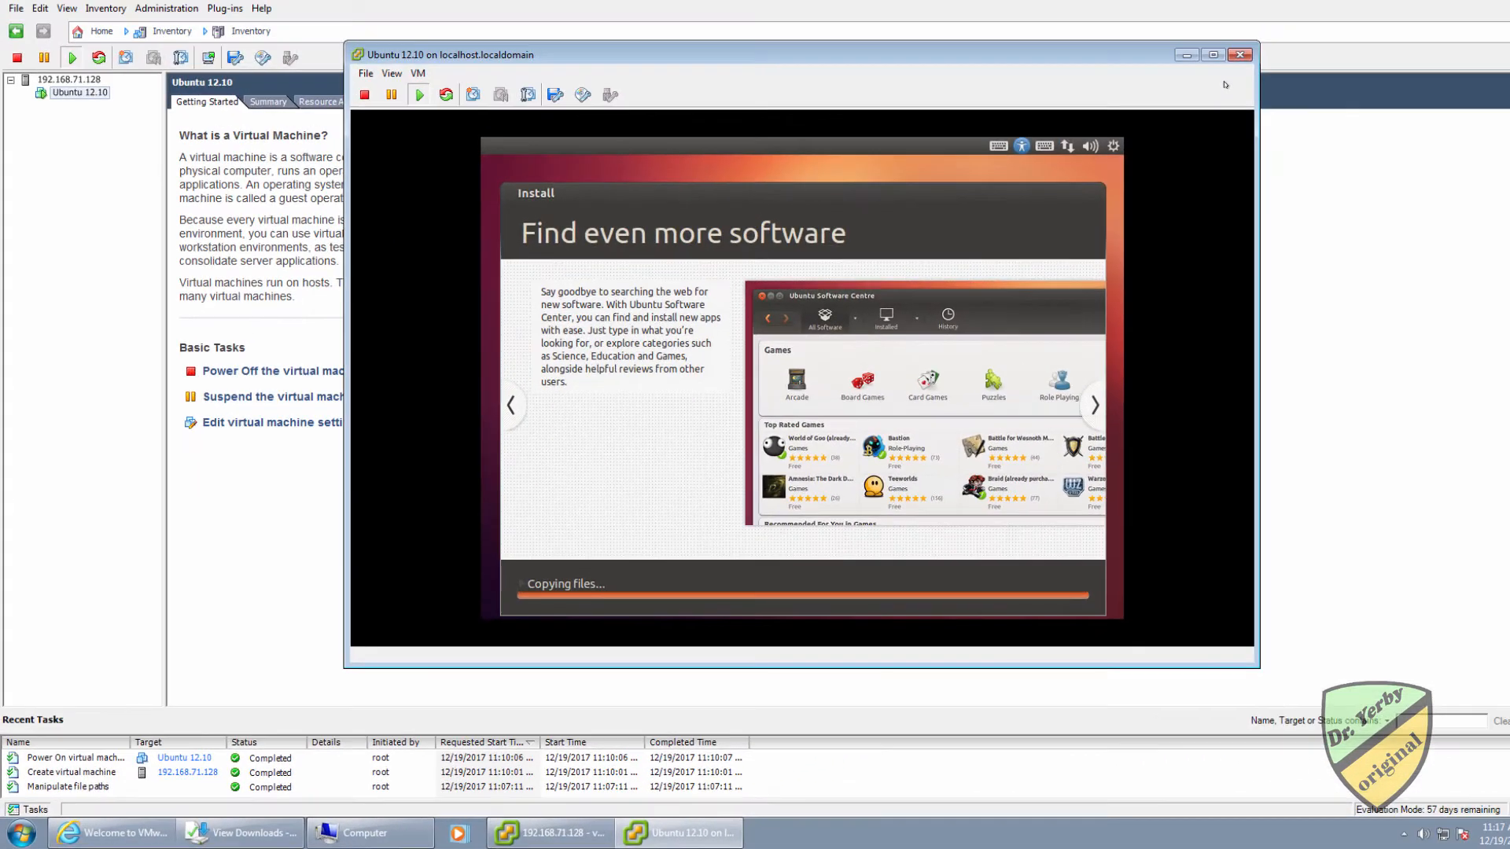
left_click(893, 138)
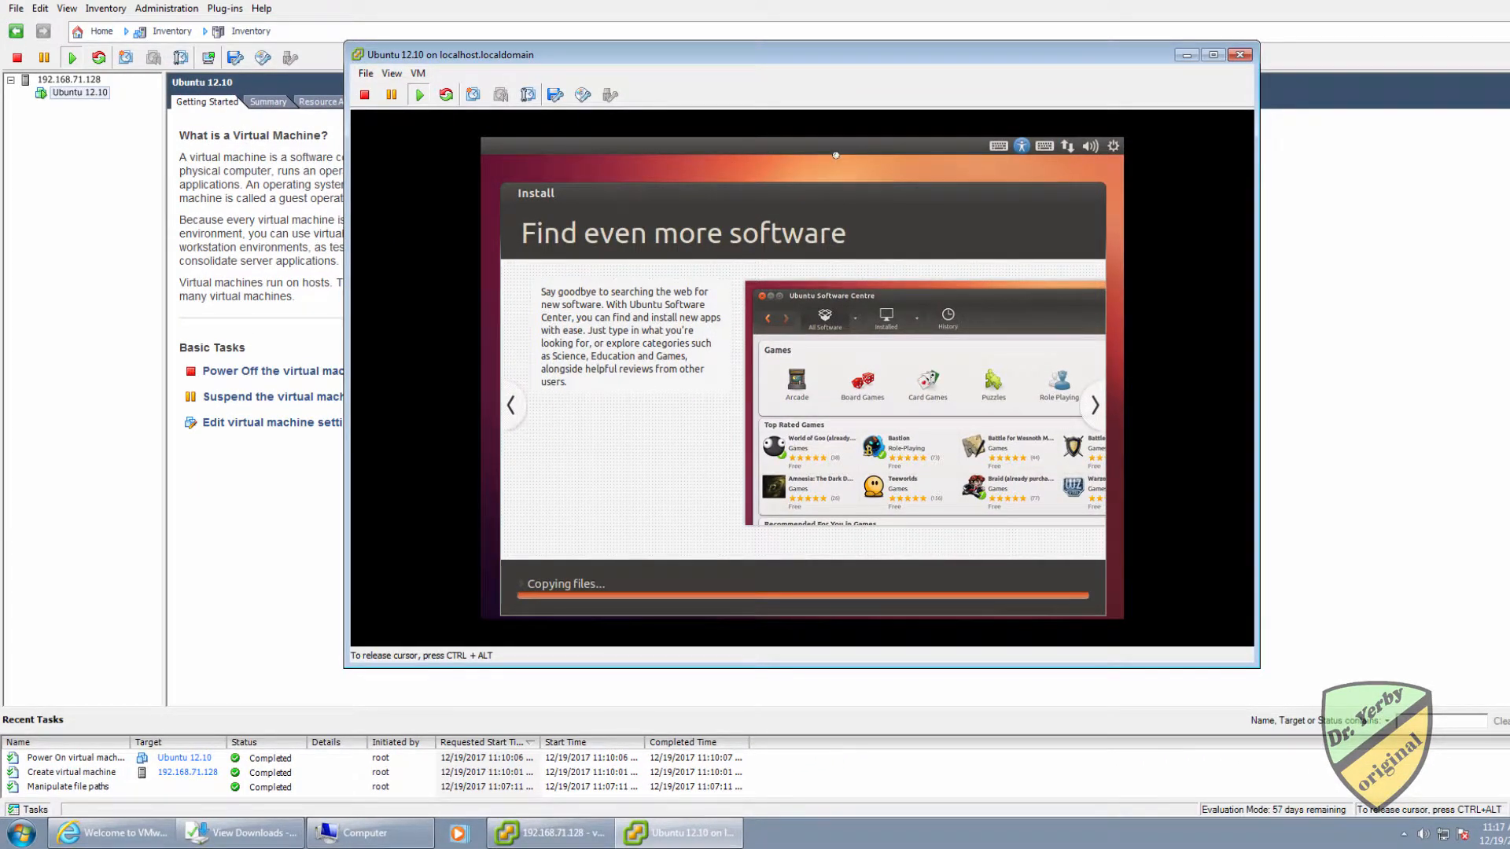
key("ctrl+alt")
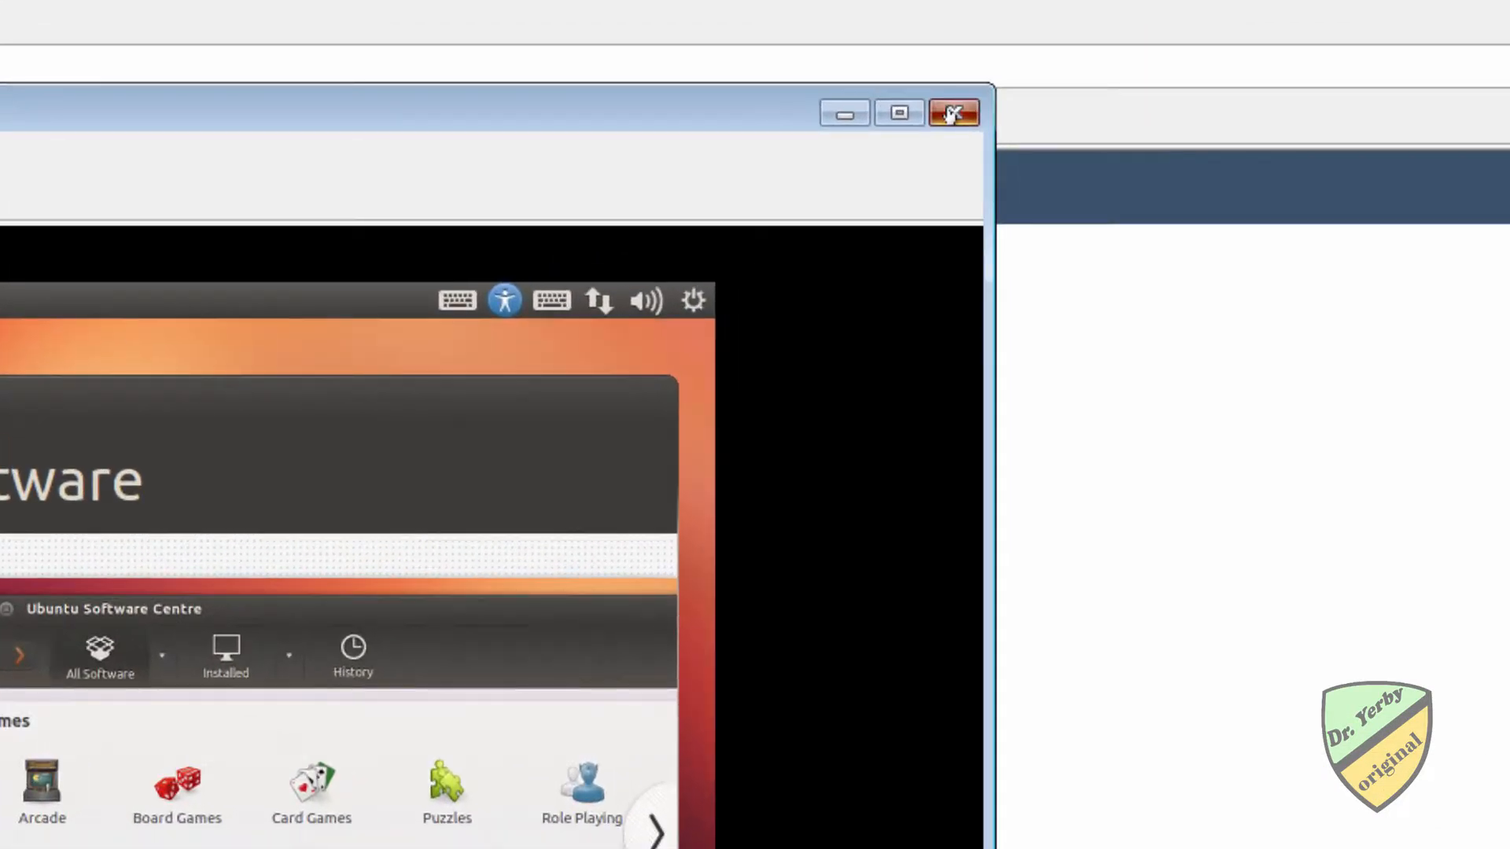
left_click(1240, 54)
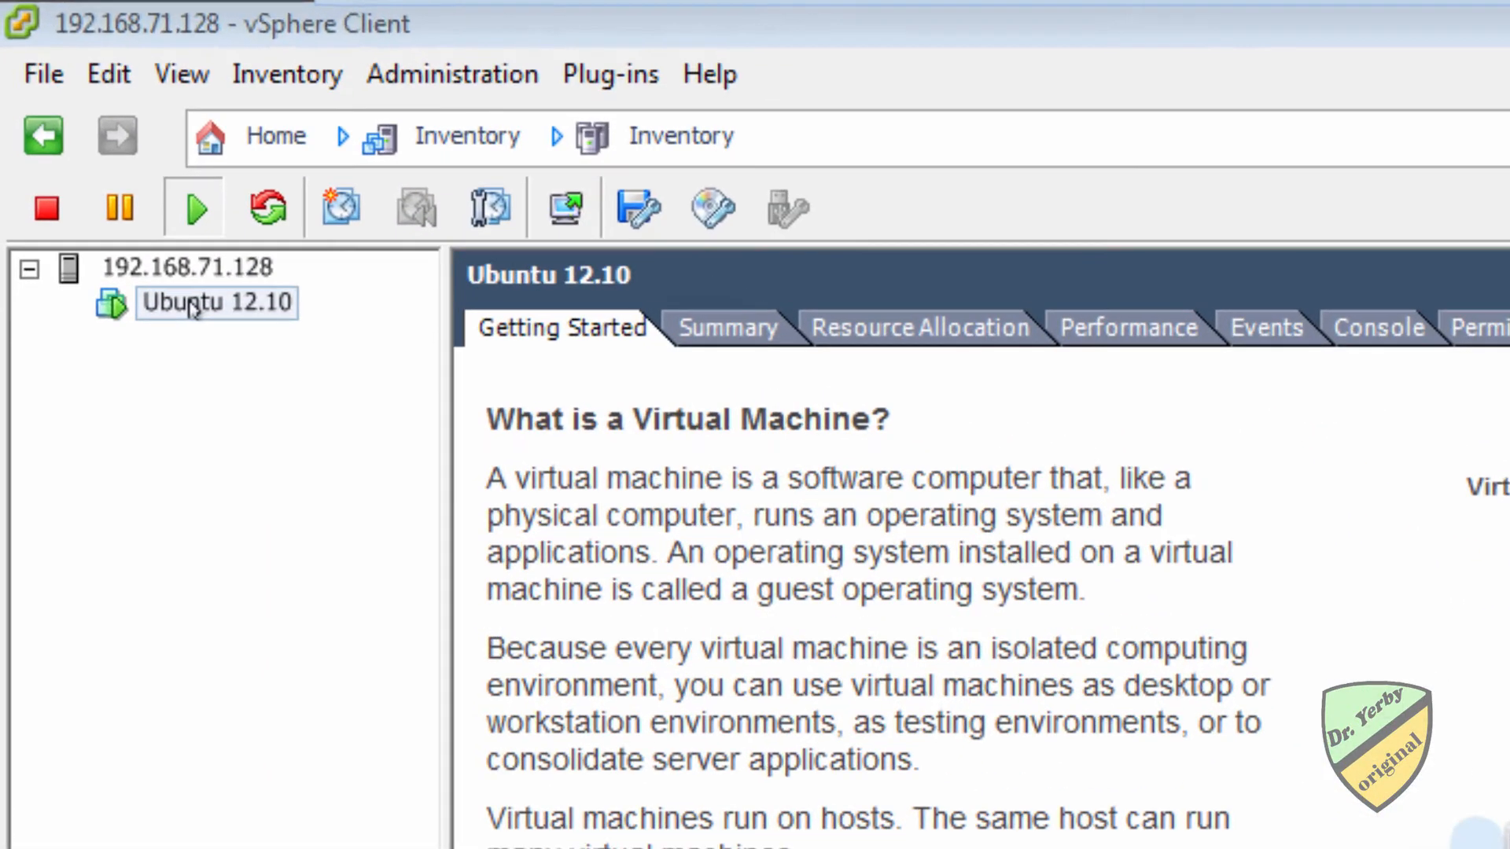
Step: Reopen the Ubuntu 12.10 console, move its window clear of the inventory, and put the input focus inside the guest installer
right_click(71, 112)
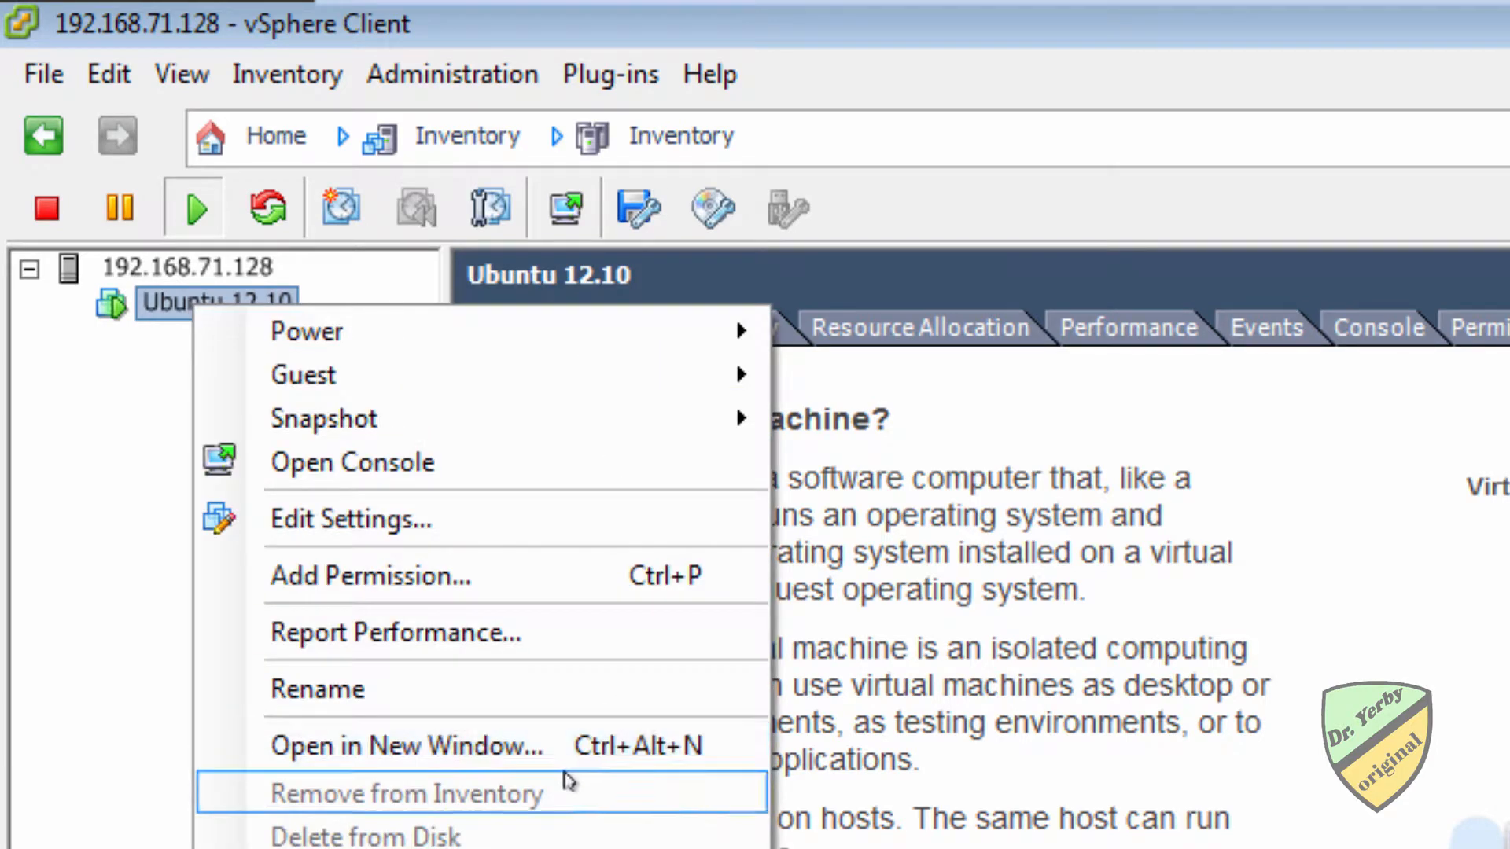
left_click(358, 463)
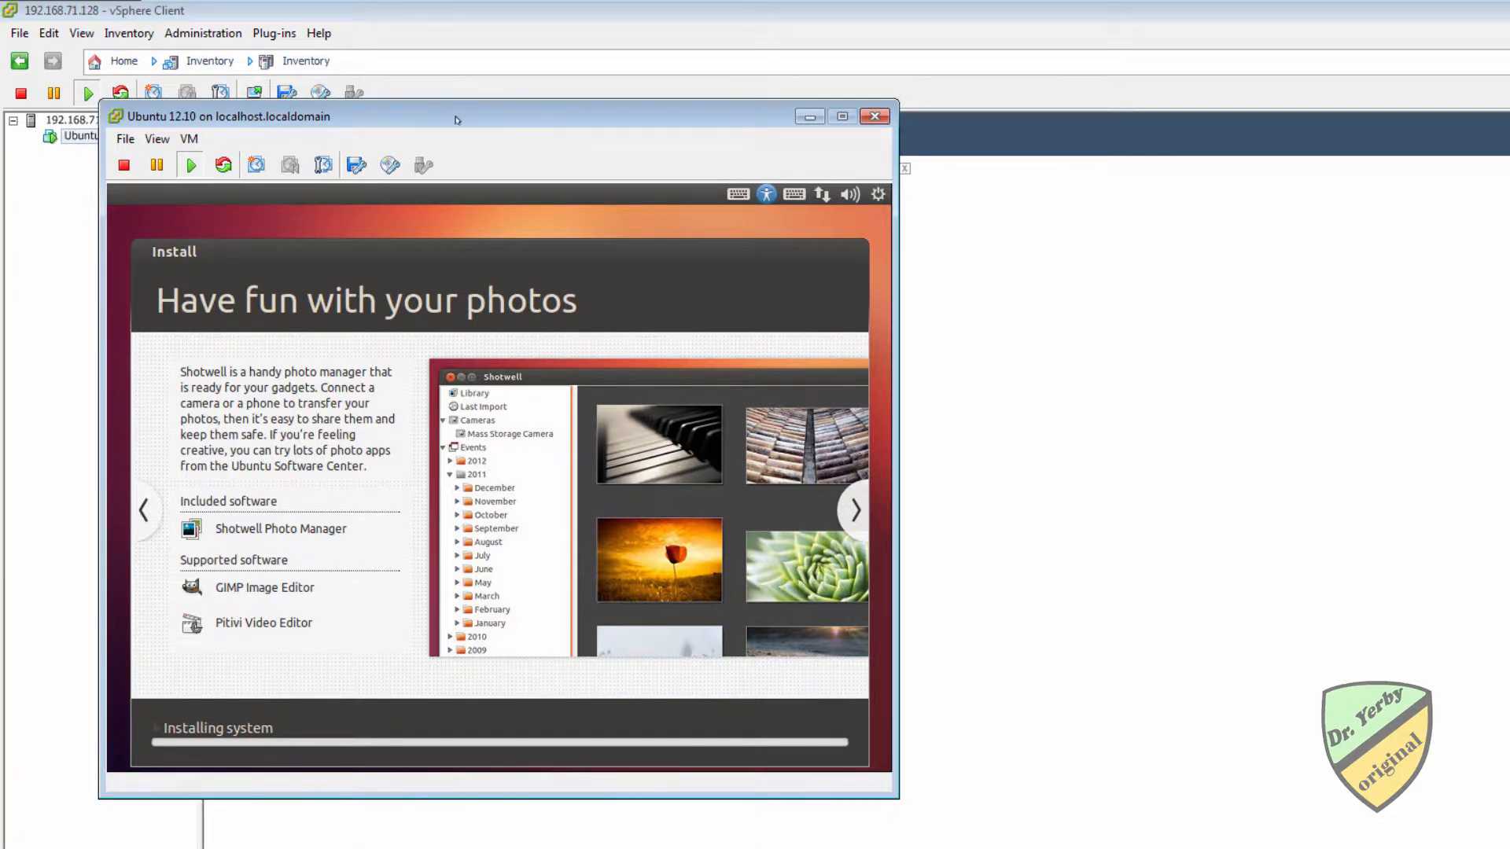
left_click_drag(453, 115, 961, 133)
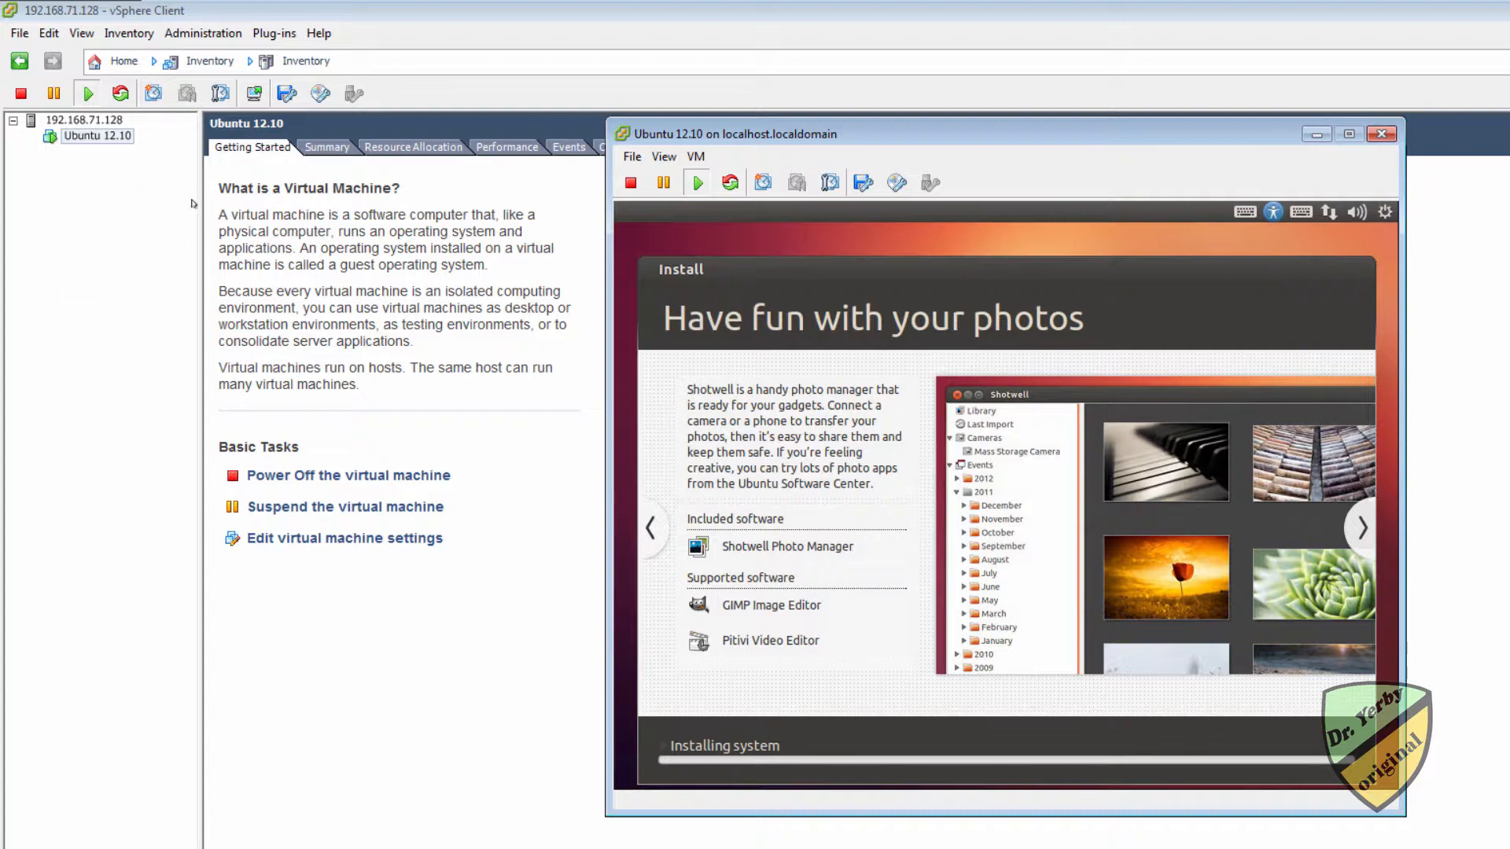
left_click(1354, 534)
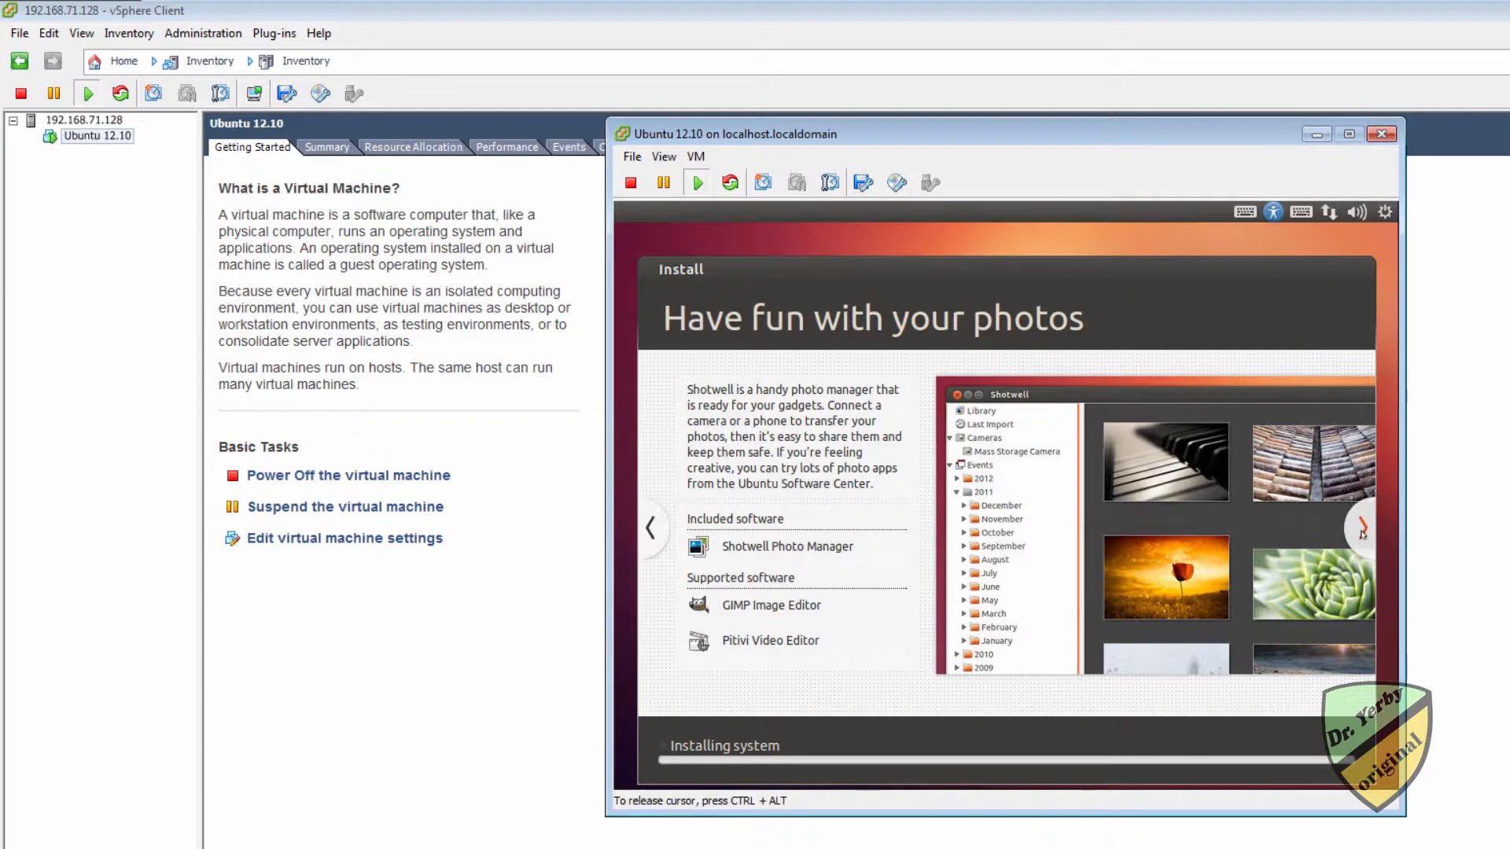
Step: Advance the installer slideshow, release the cursor to the host, and view the virtual machine's permissions and its embedded console
left_click(1363, 534)
key("ctrl+alt")
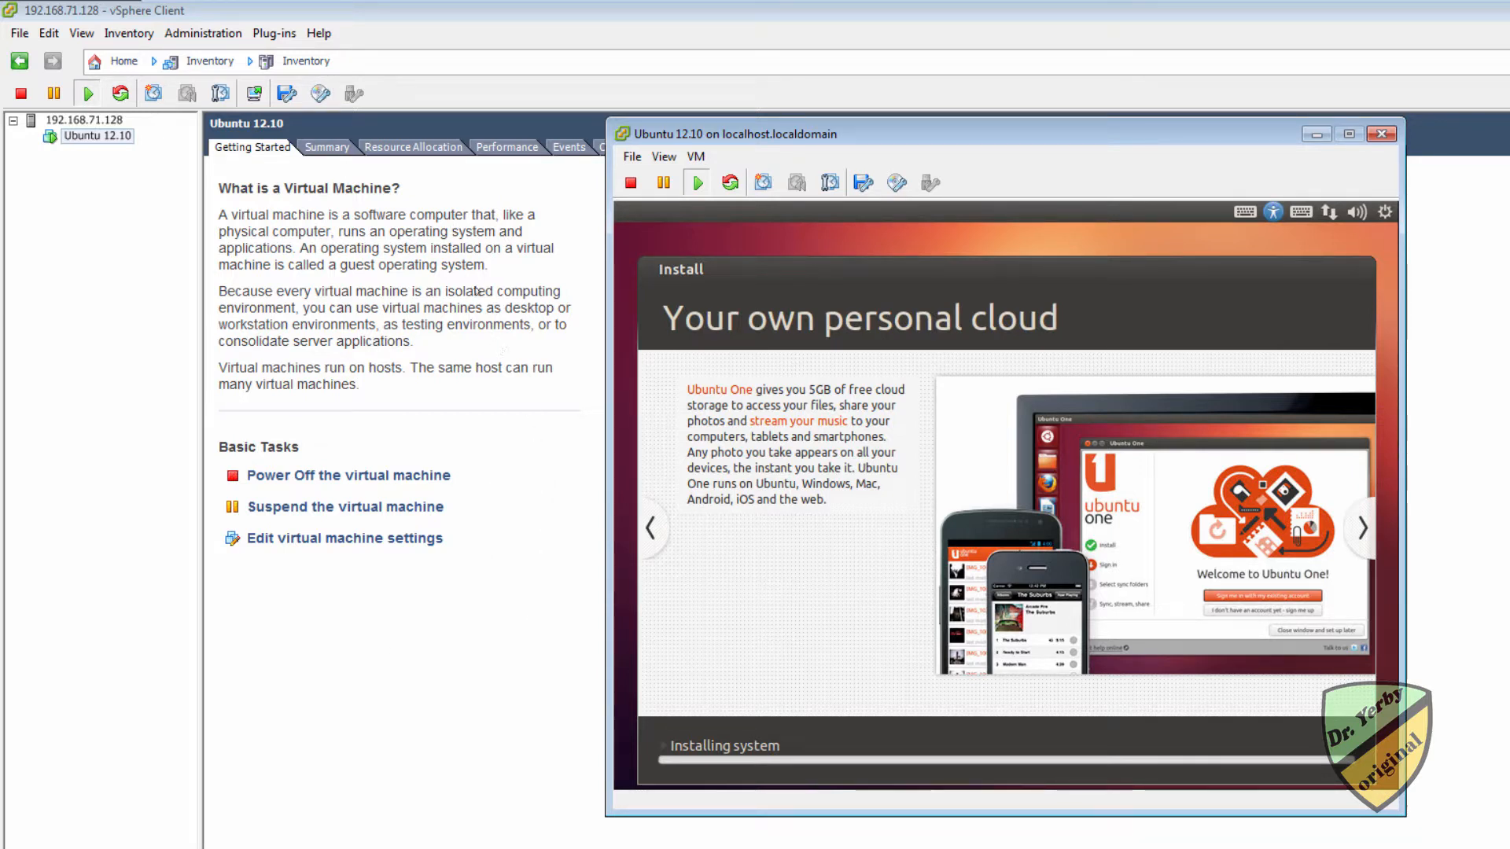
left_click(492, 326)
left_click(680, 149)
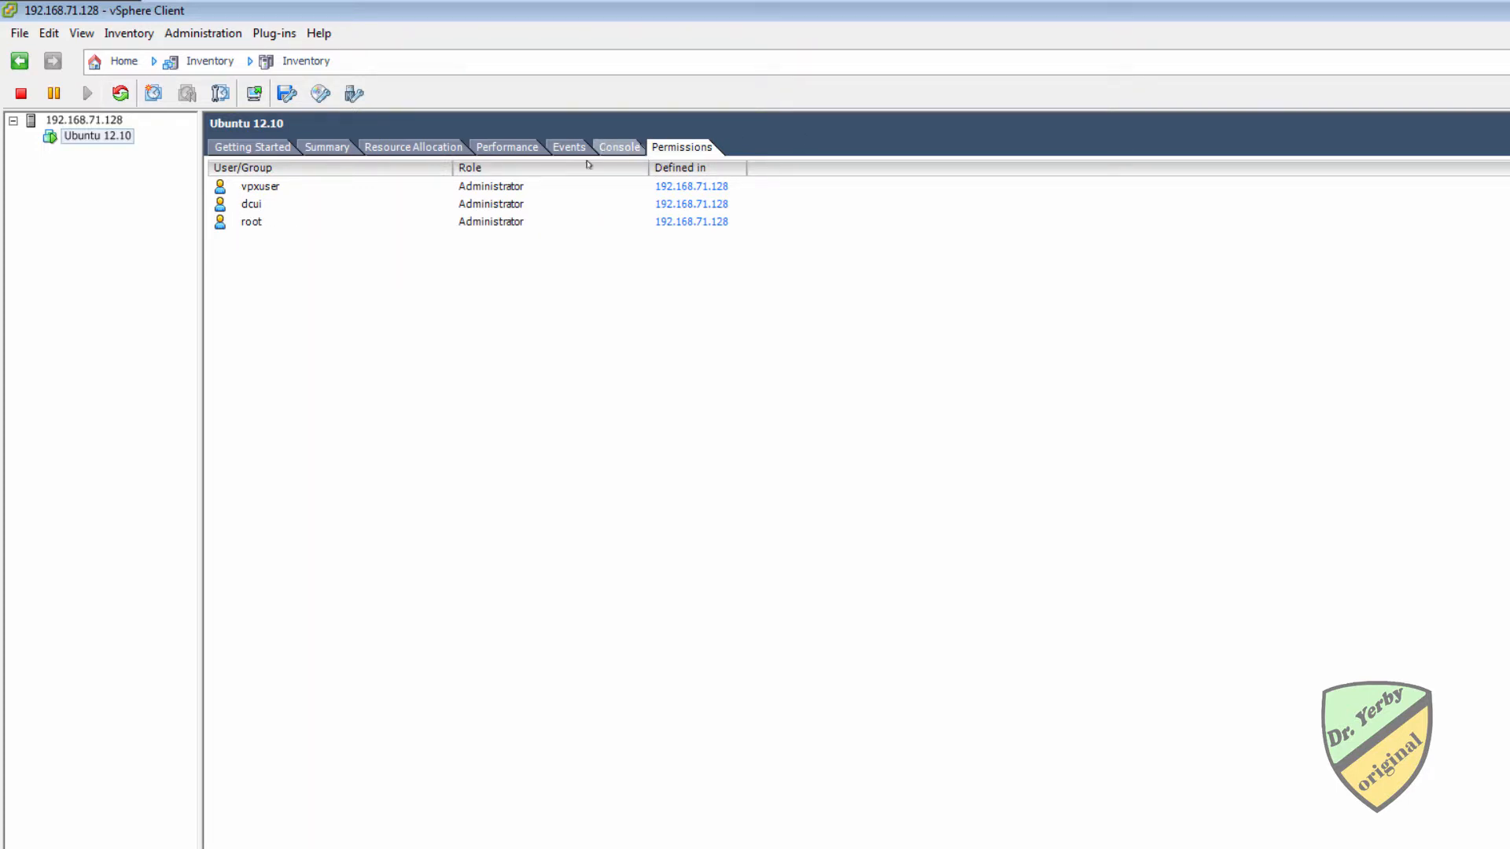
left_click(616, 150)
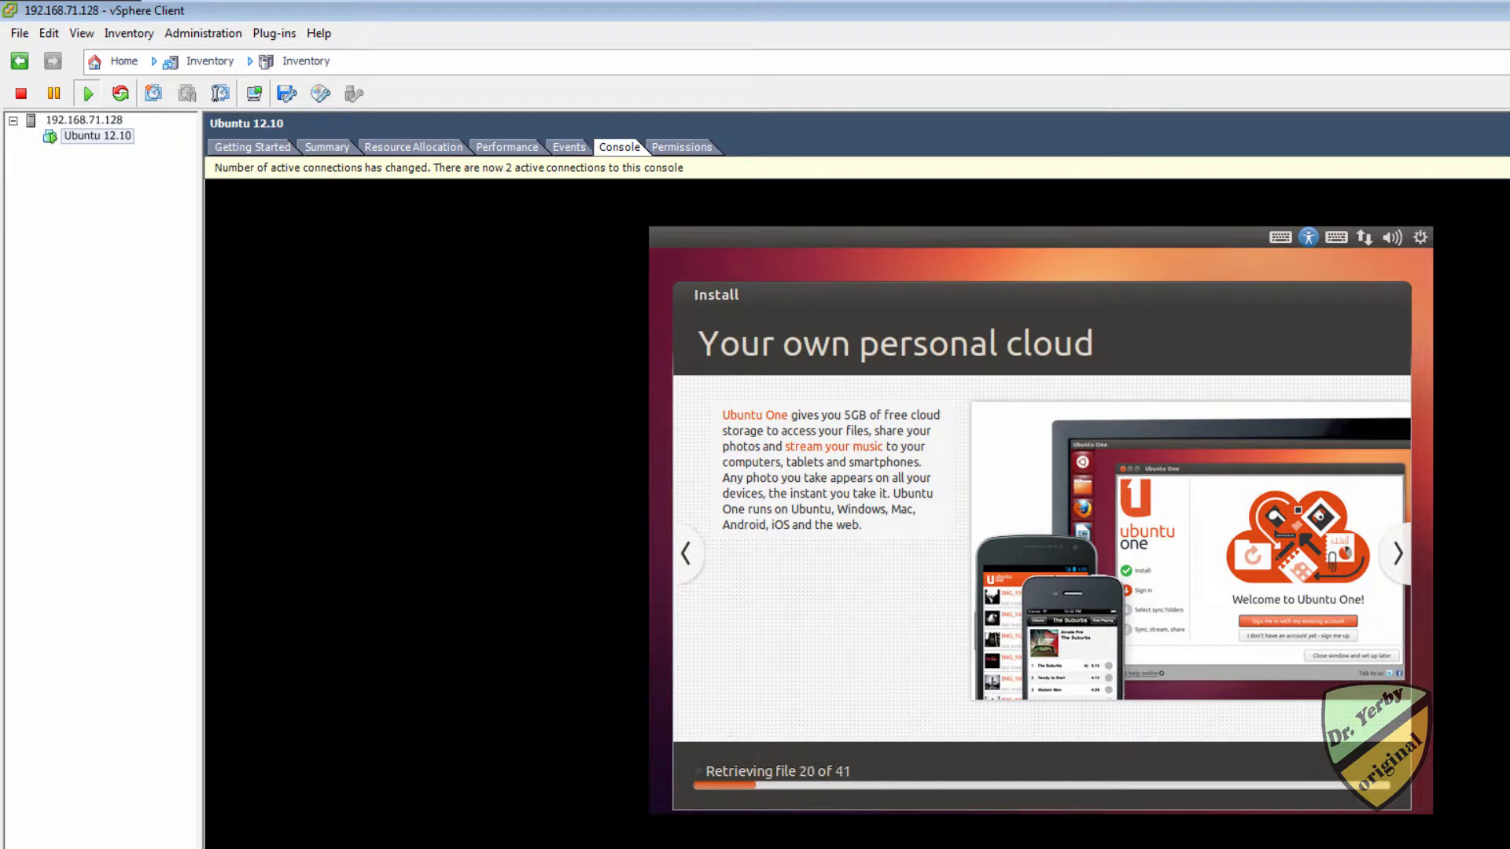
Step: Bring the separate Ubuntu 12.10 console window to the front and close it
key("alt+Tab")
key("super+Down")
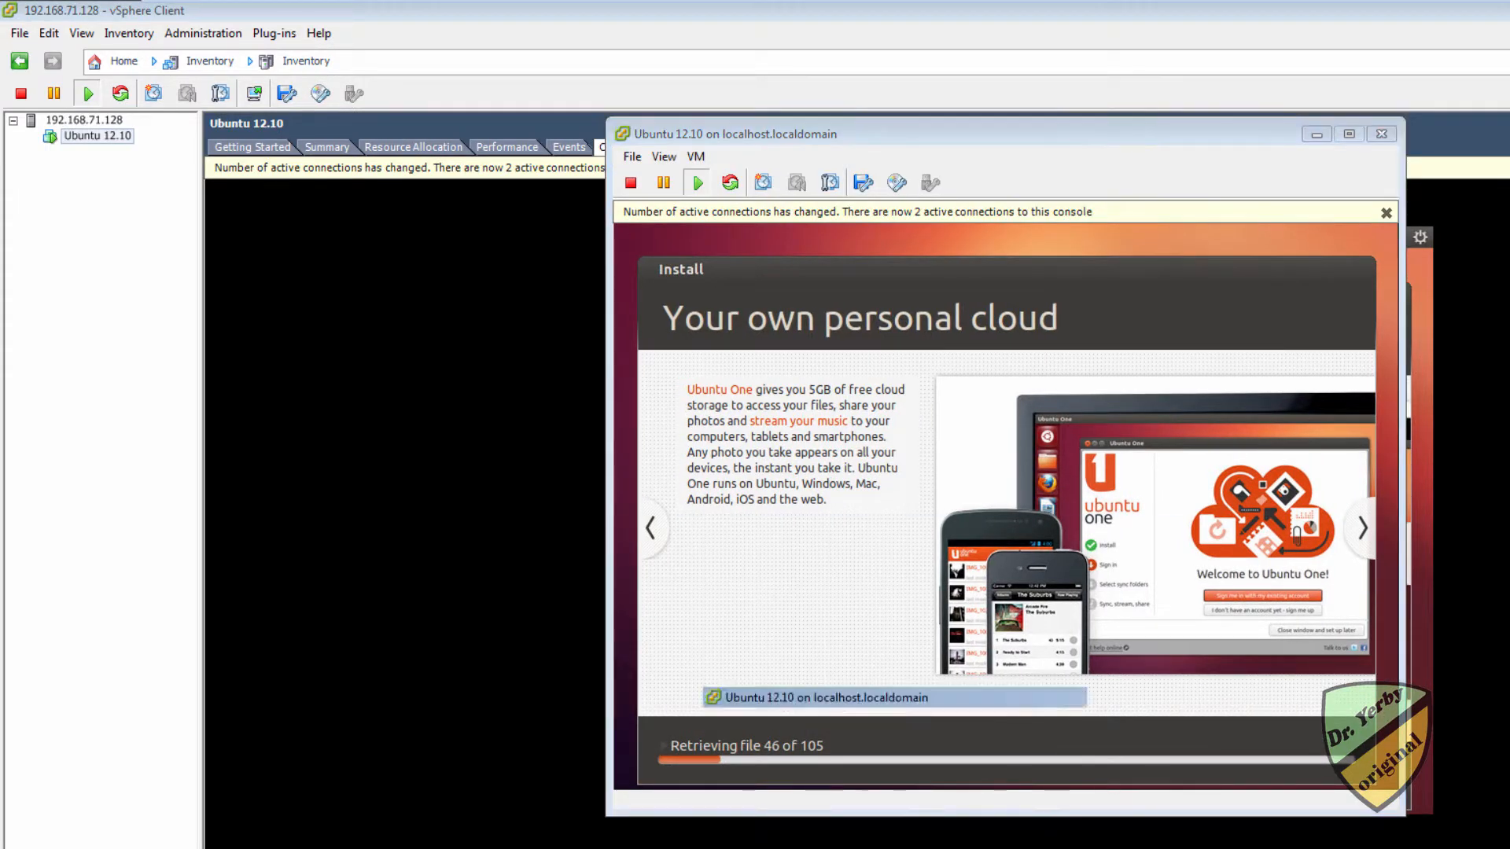
key("alt+Tab")
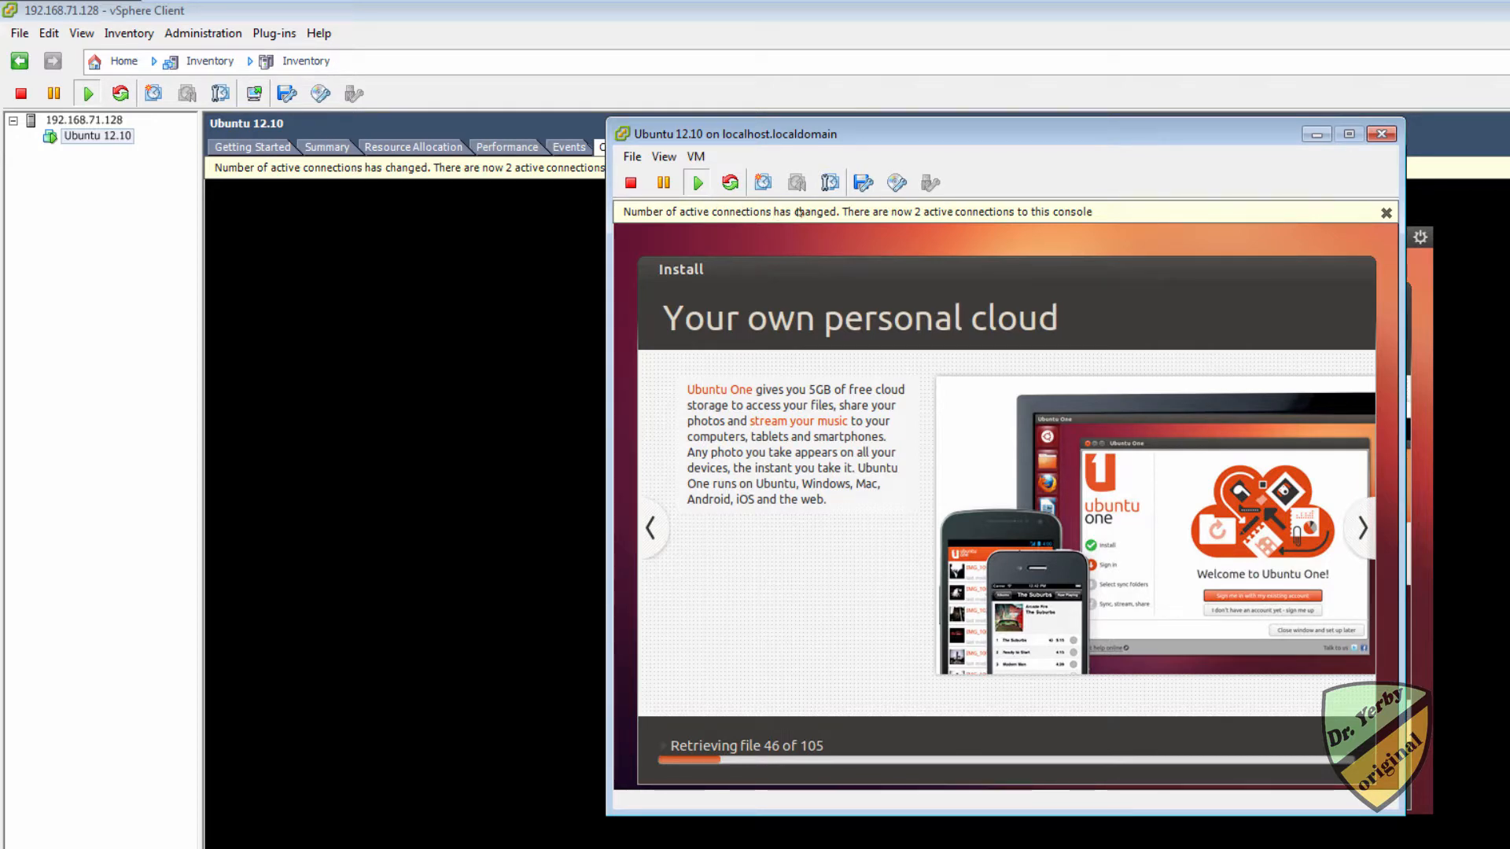
left_click(1392, 134)
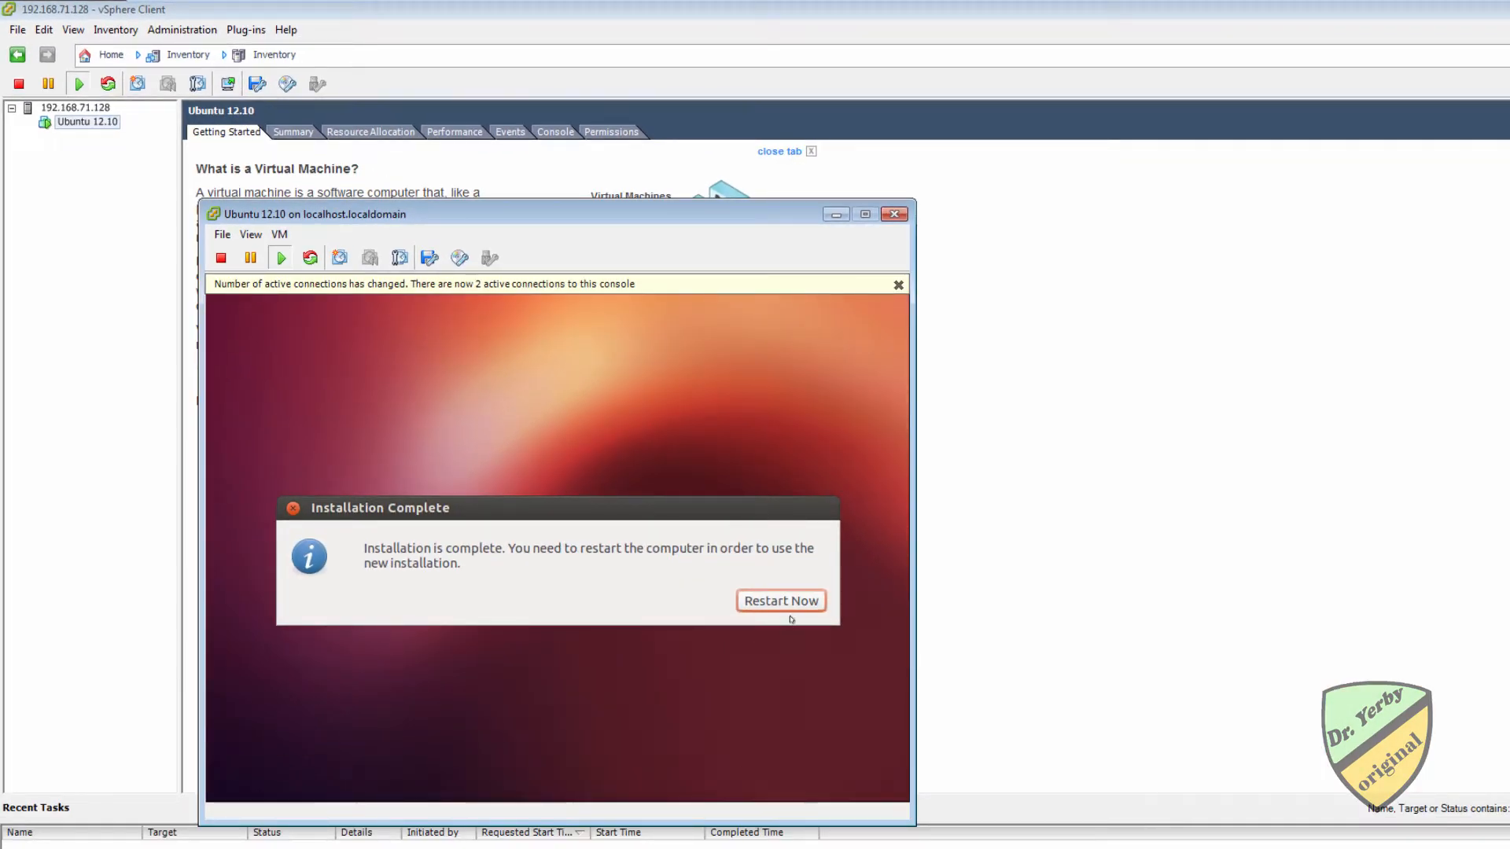
Step: Restart the guest from the completed Ubuntu installer and close the console window at the installation media prompt
left_click(789, 602)
left_click(814, 603)
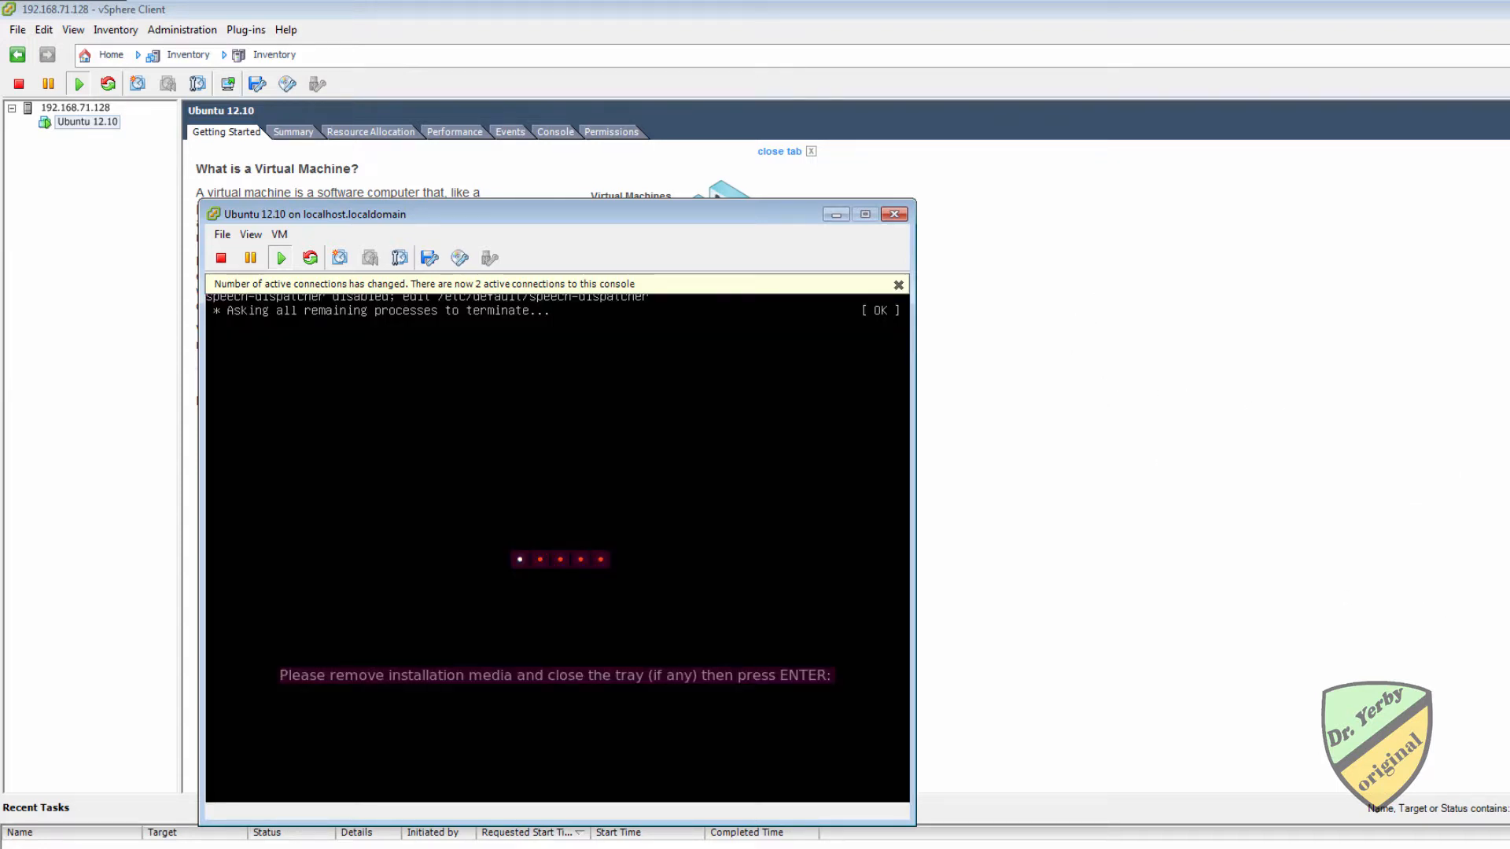
left_click(895, 213)
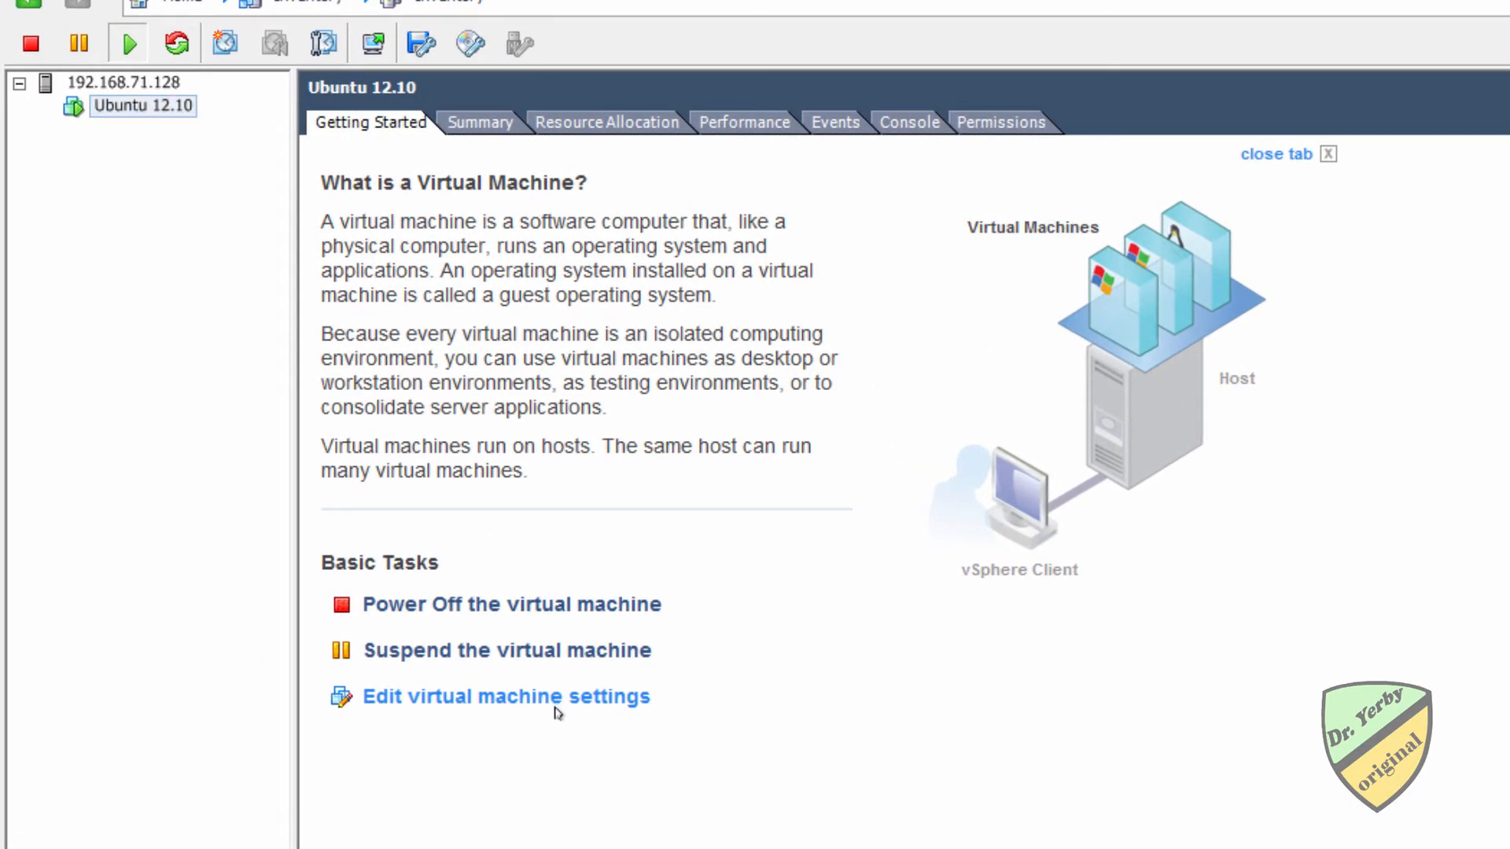
Step: Edit the virtual machine settings to set CD/DVD drive 1 to Client Device, detaching the installation ISO
left_click(612, 707)
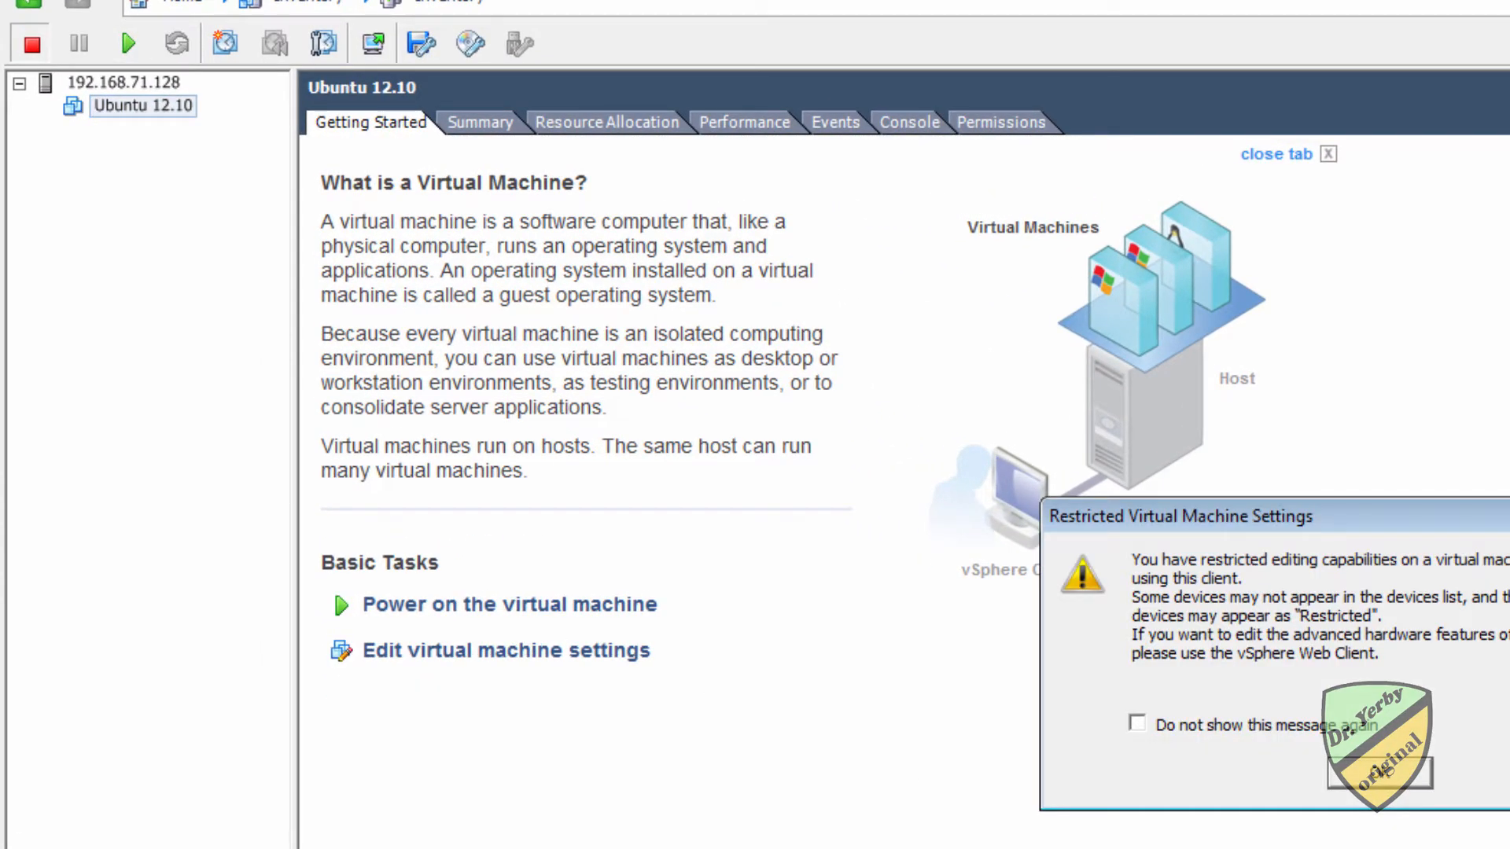
left_click(1377, 788)
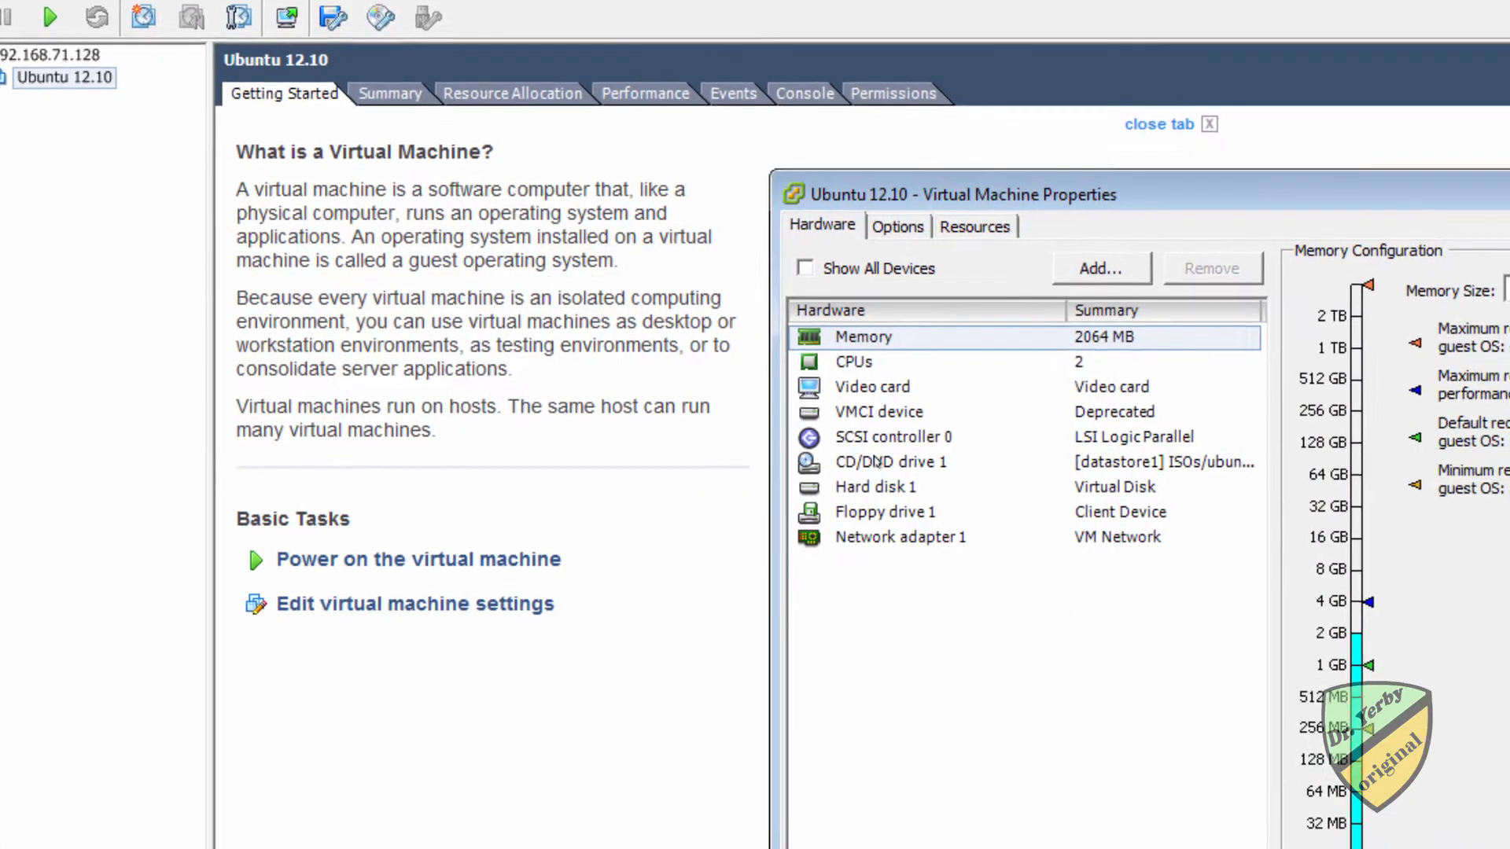
left_click(879, 463)
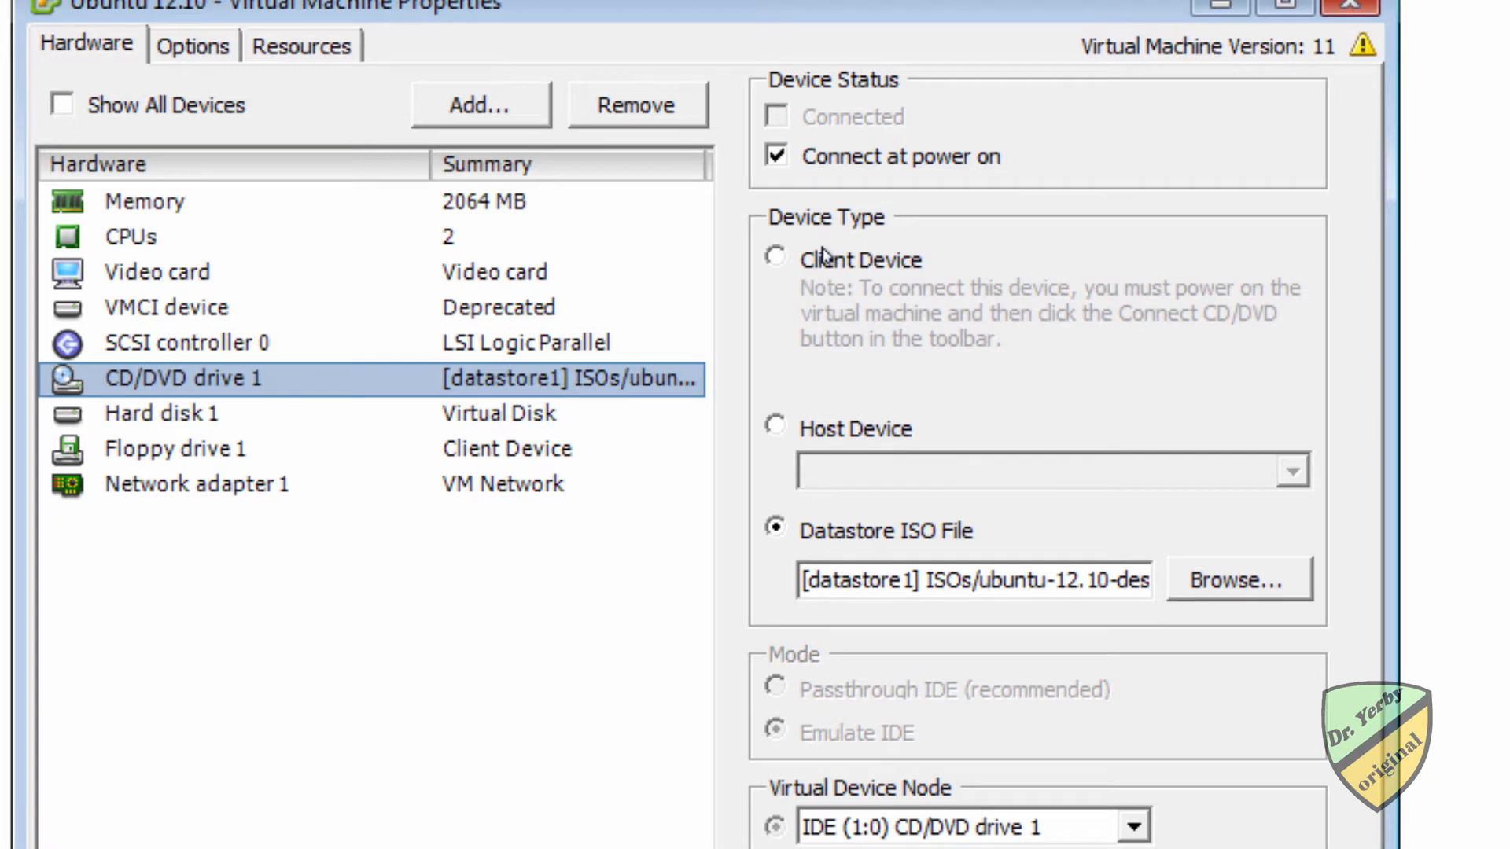
left_click(821, 254)
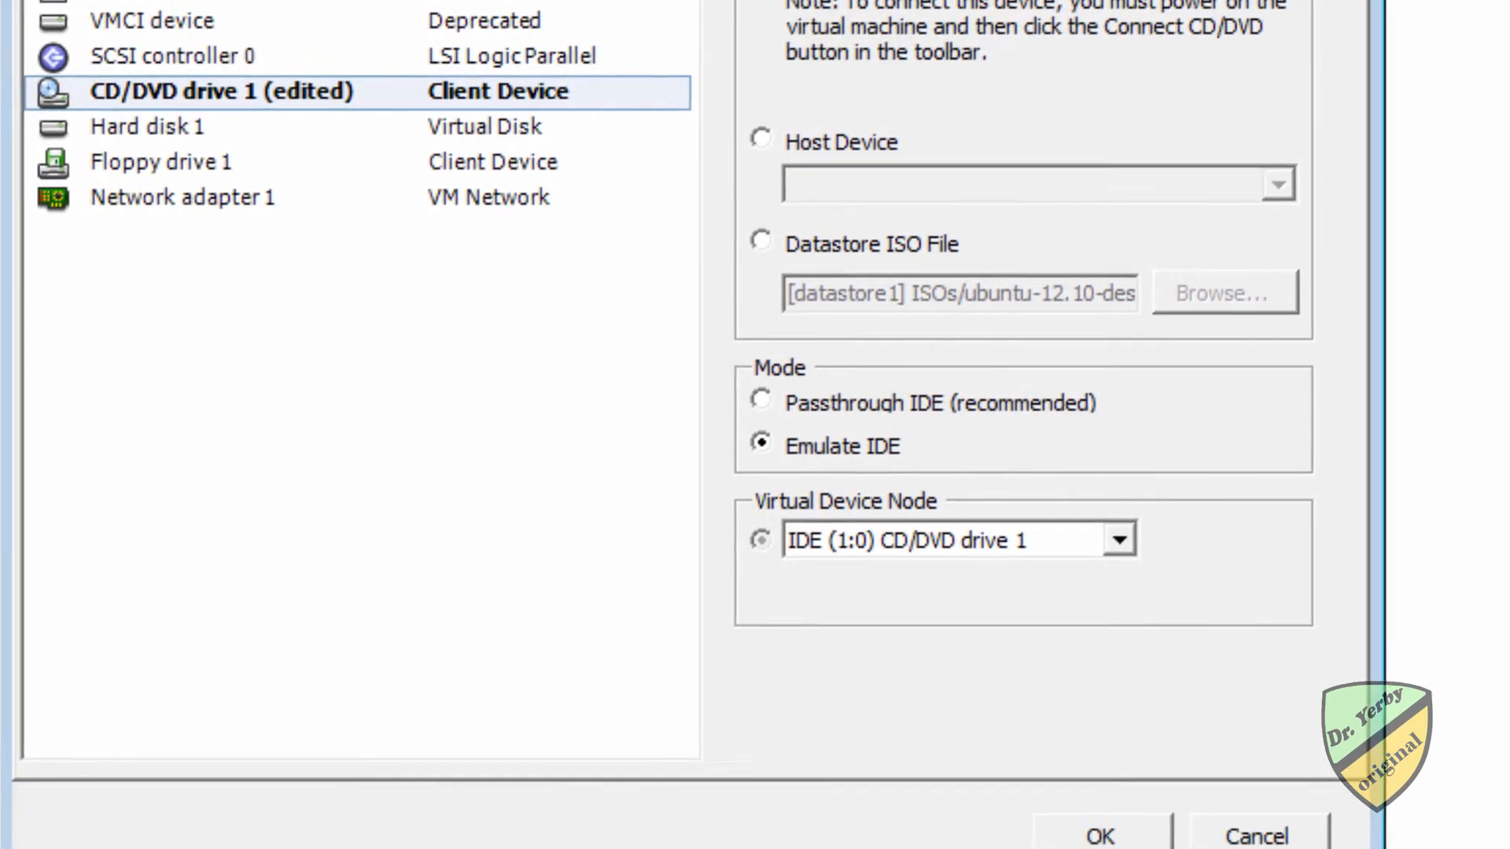
left_click(1093, 747)
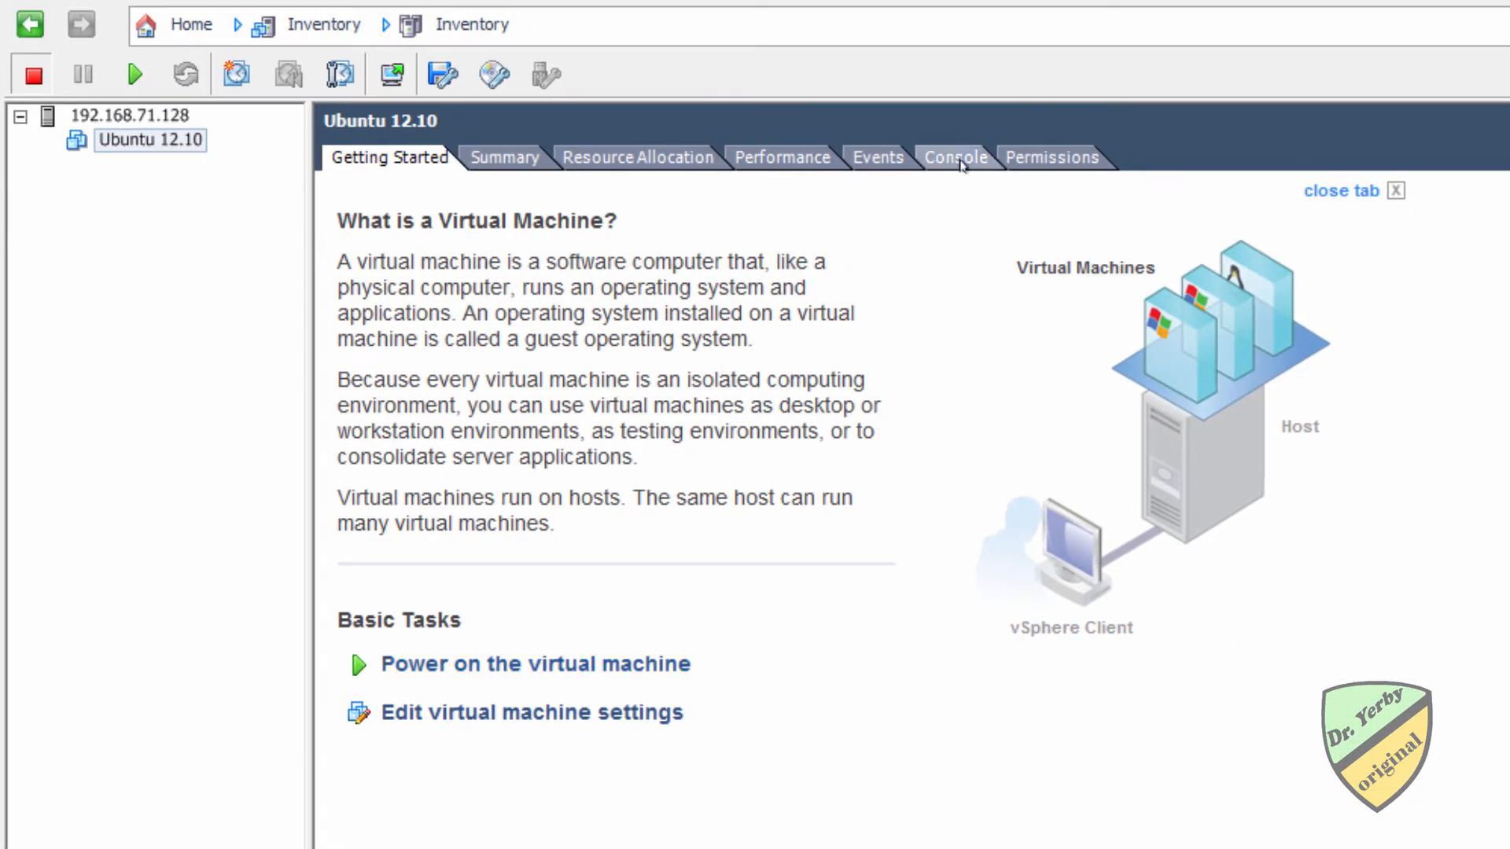
Step: Power on the virtual machine from its embedded console and log in to Ubuntu with the account password
left_click(959, 160)
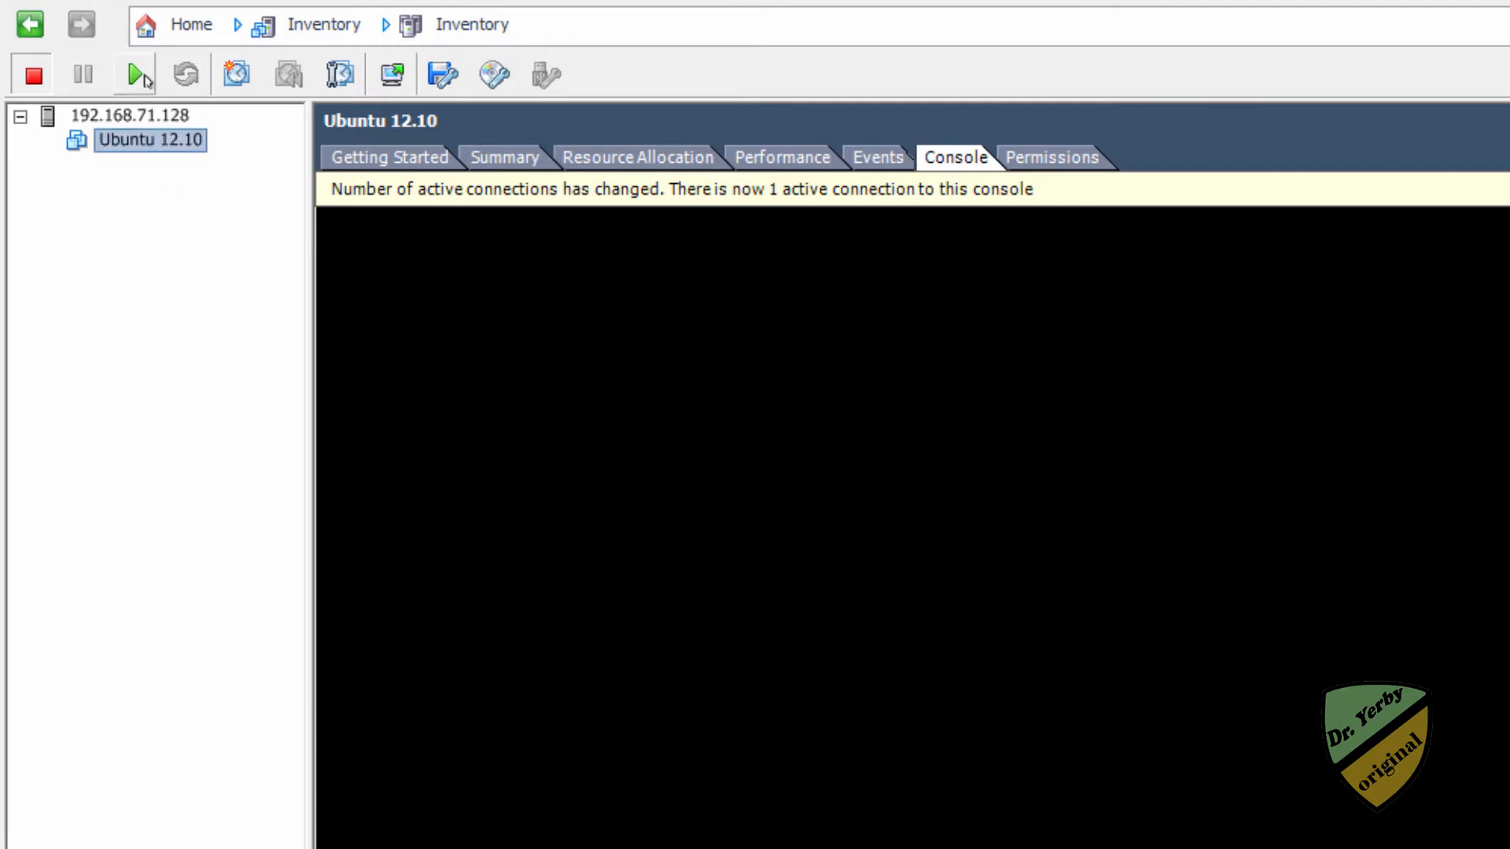
left_click(137, 74)
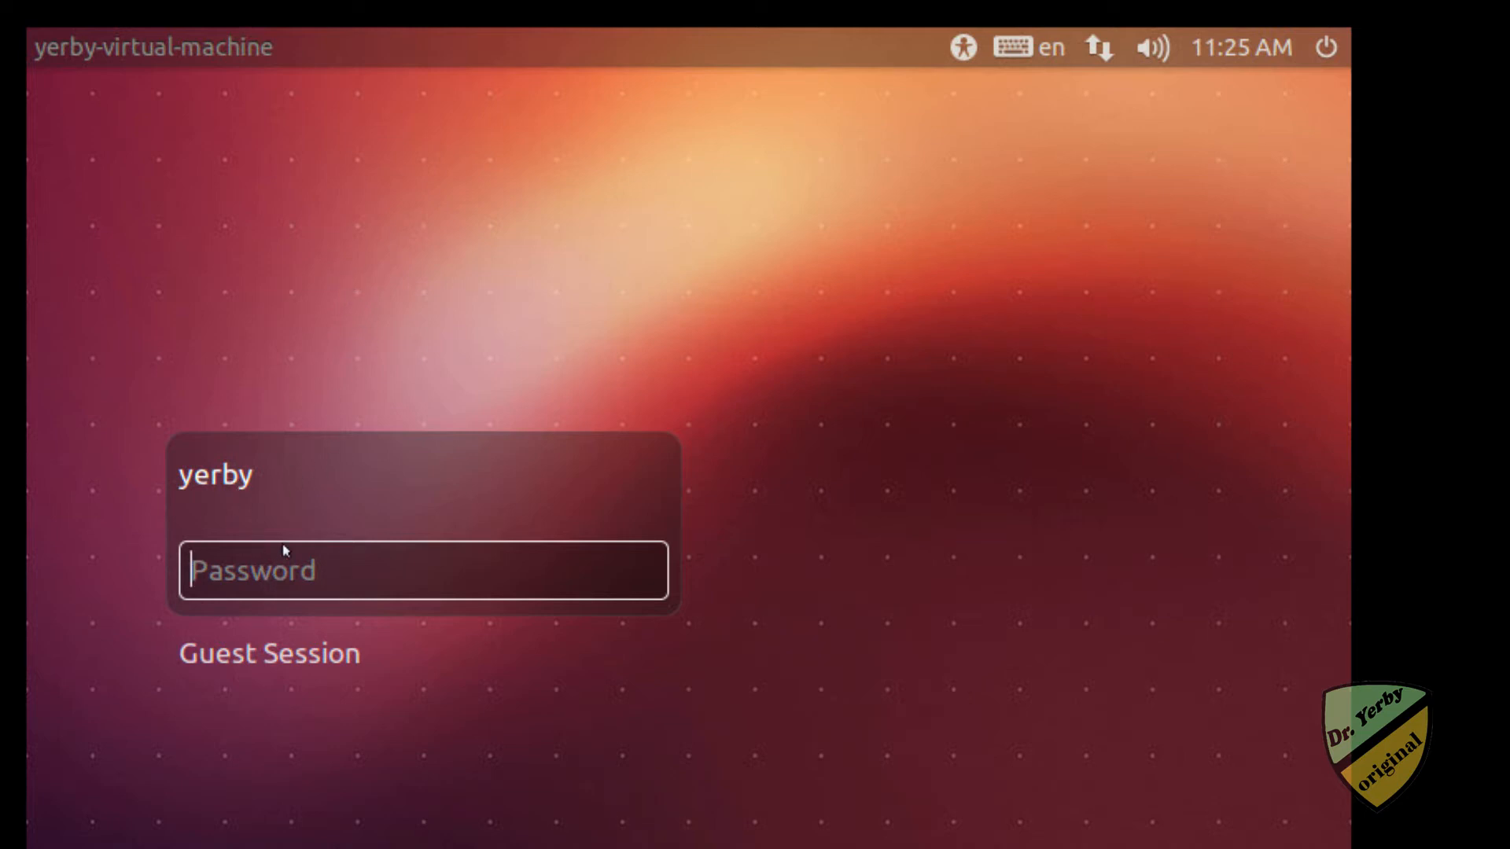
type("*****")
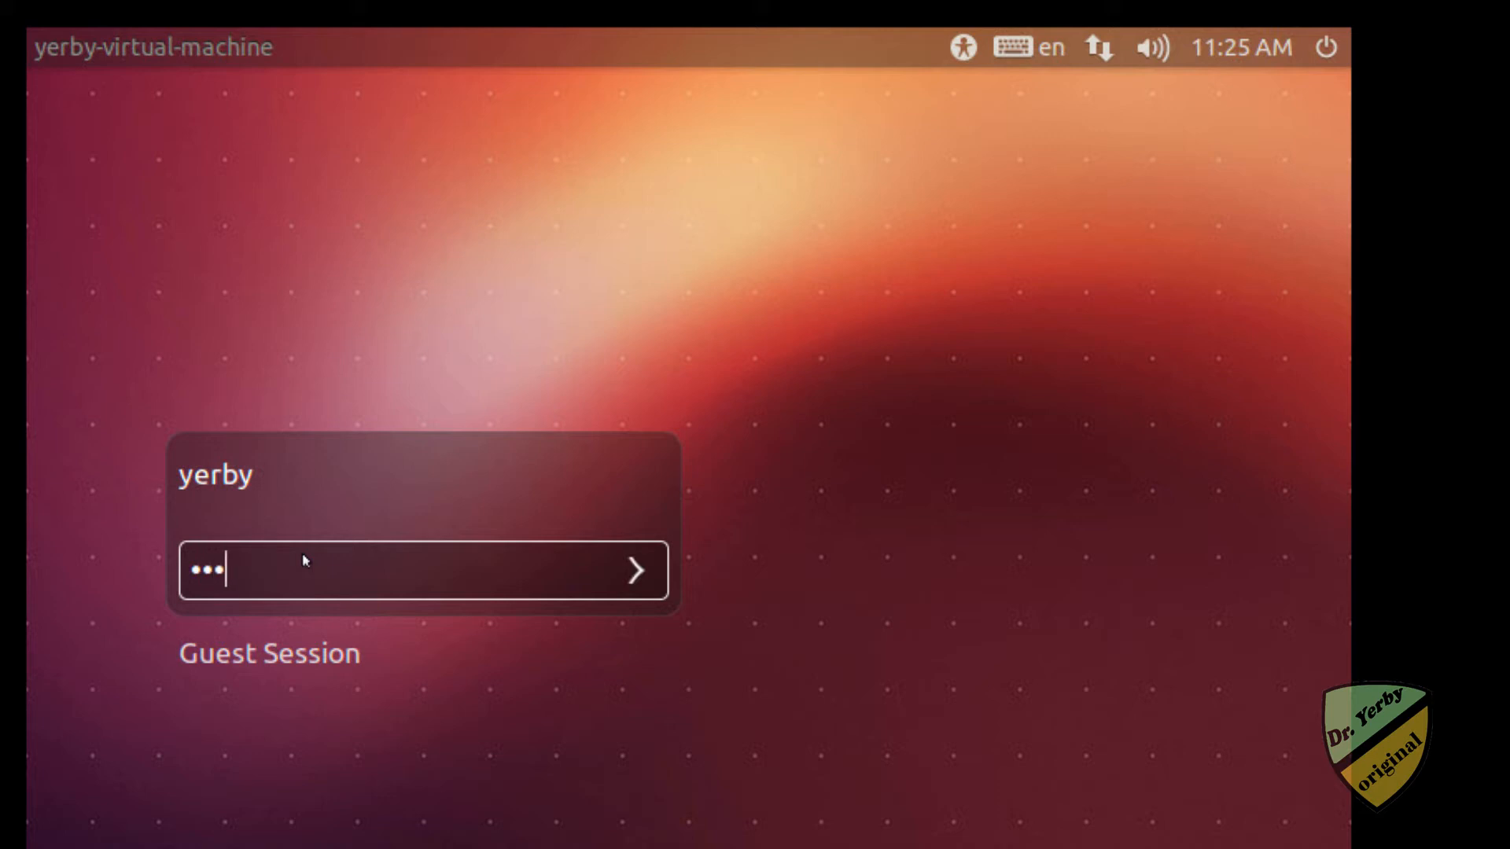
key("BackSpace")
key("BackSpace")
key("BackSpace")
key("BackSpace")
key("BackSpace")
type("********")
key("Return")
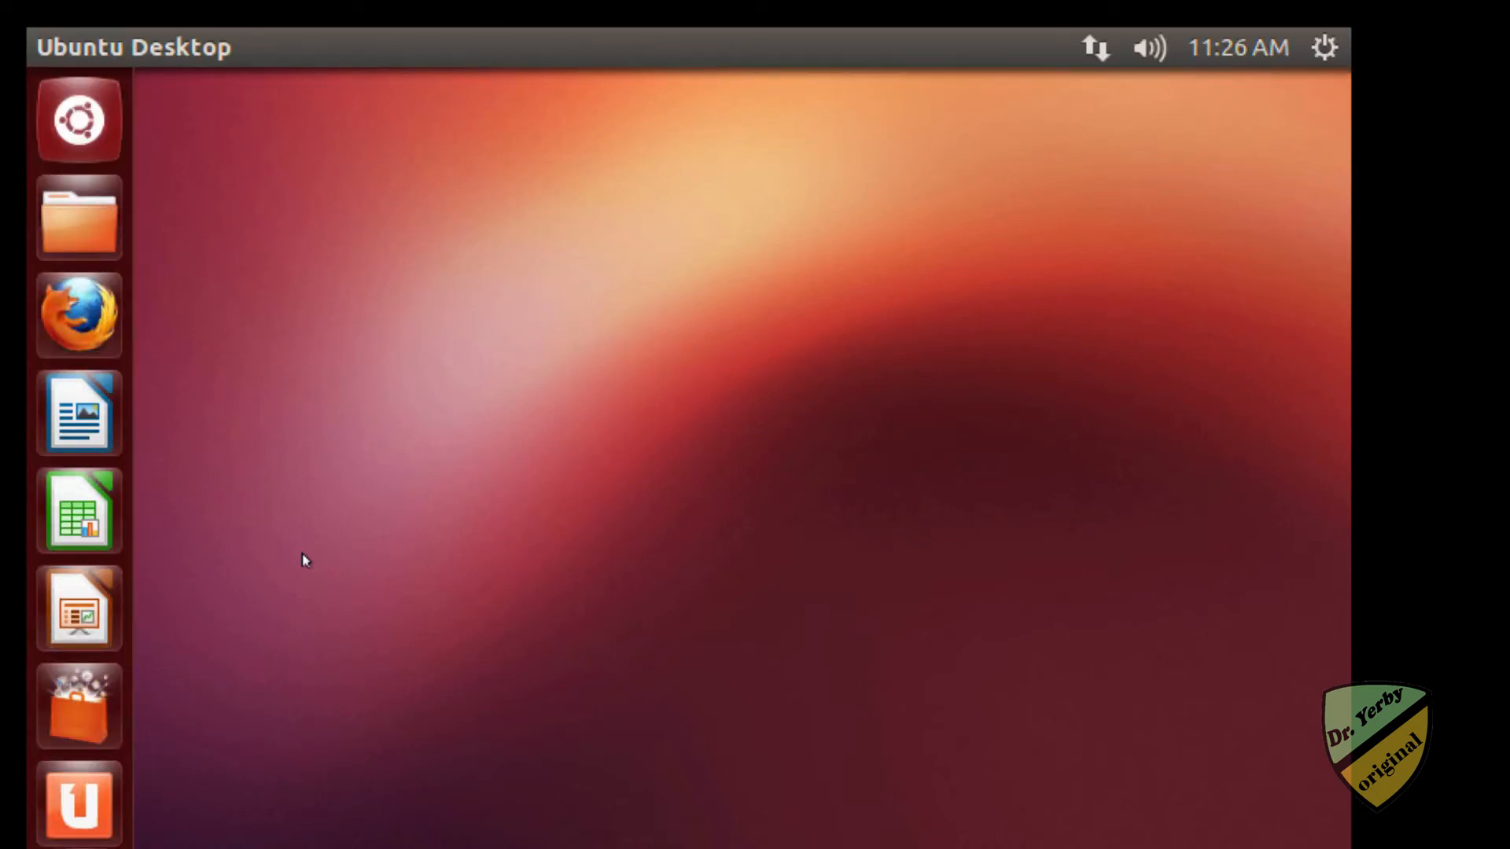
Step: Open Firefox in the guest, search Google for the account owner's surname, and look through the results page
left_click(79, 285)
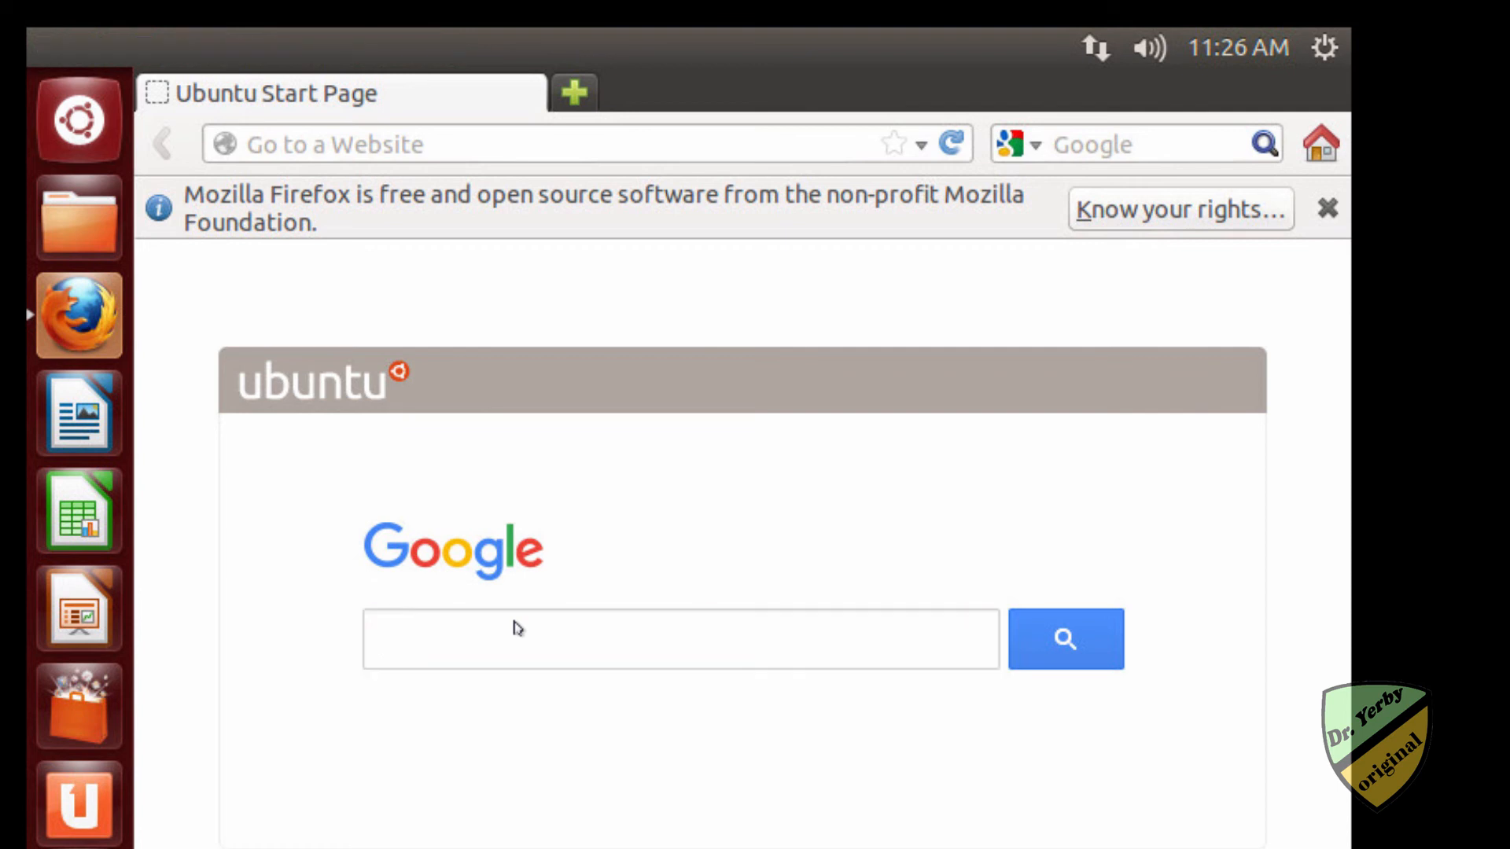
left_click(532, 653)
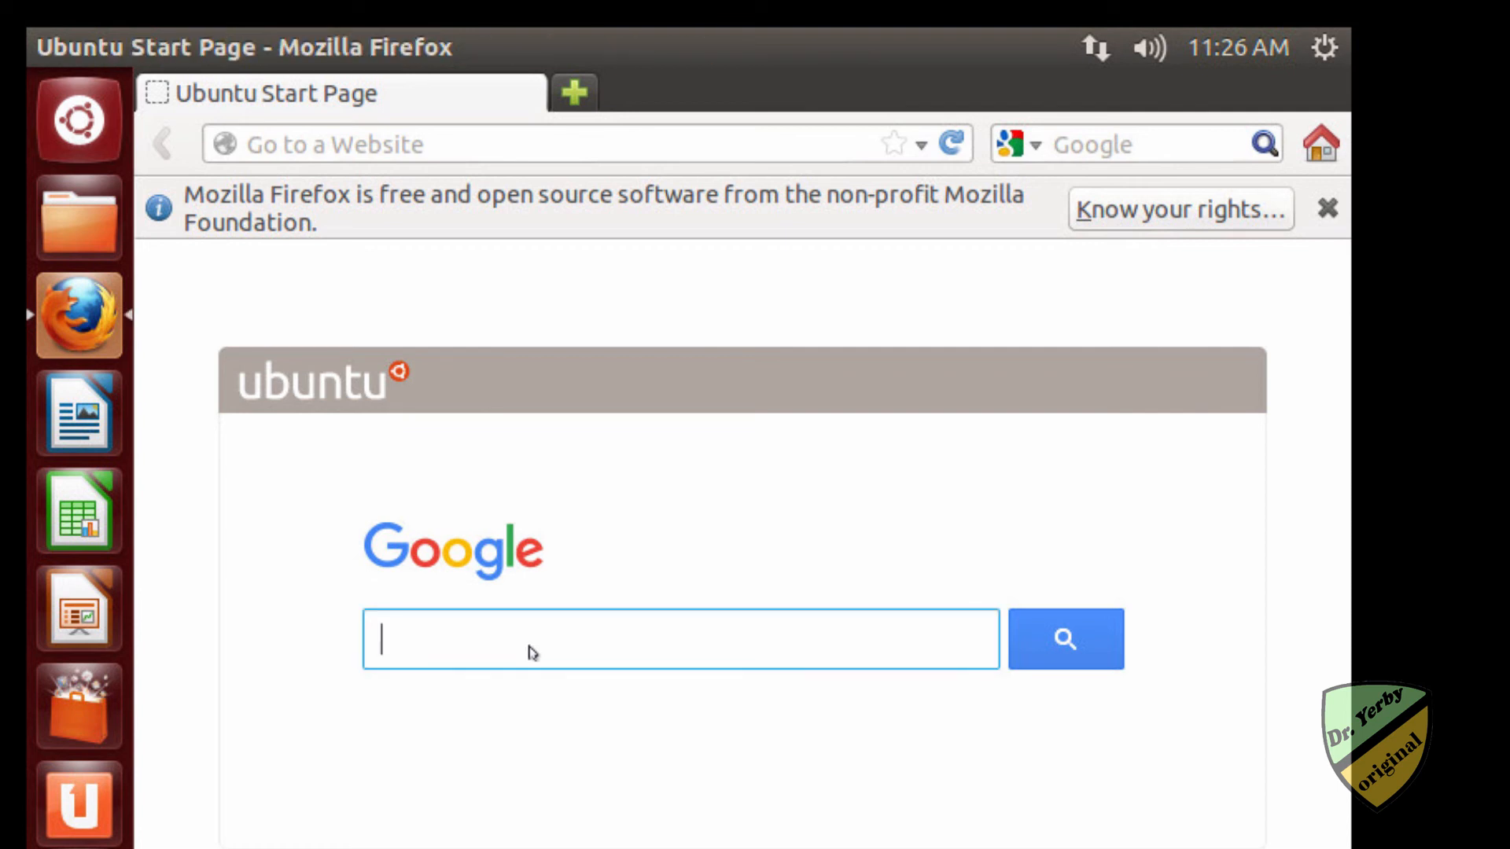
type("yerby")
key("Return")
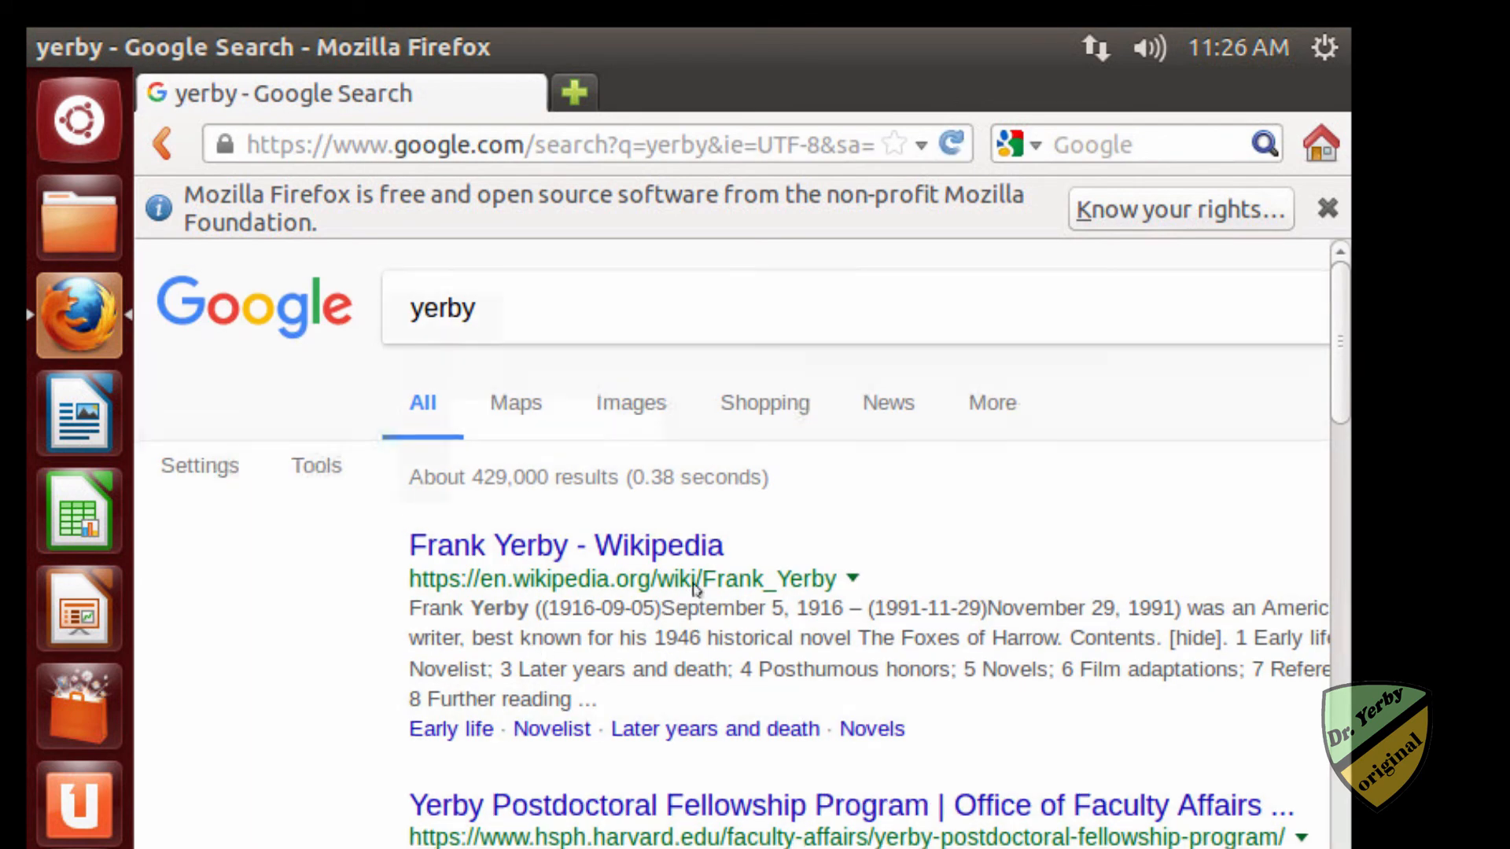
scroll(695, 581, "down", 3)
scroll(695, 582, "down", 7)
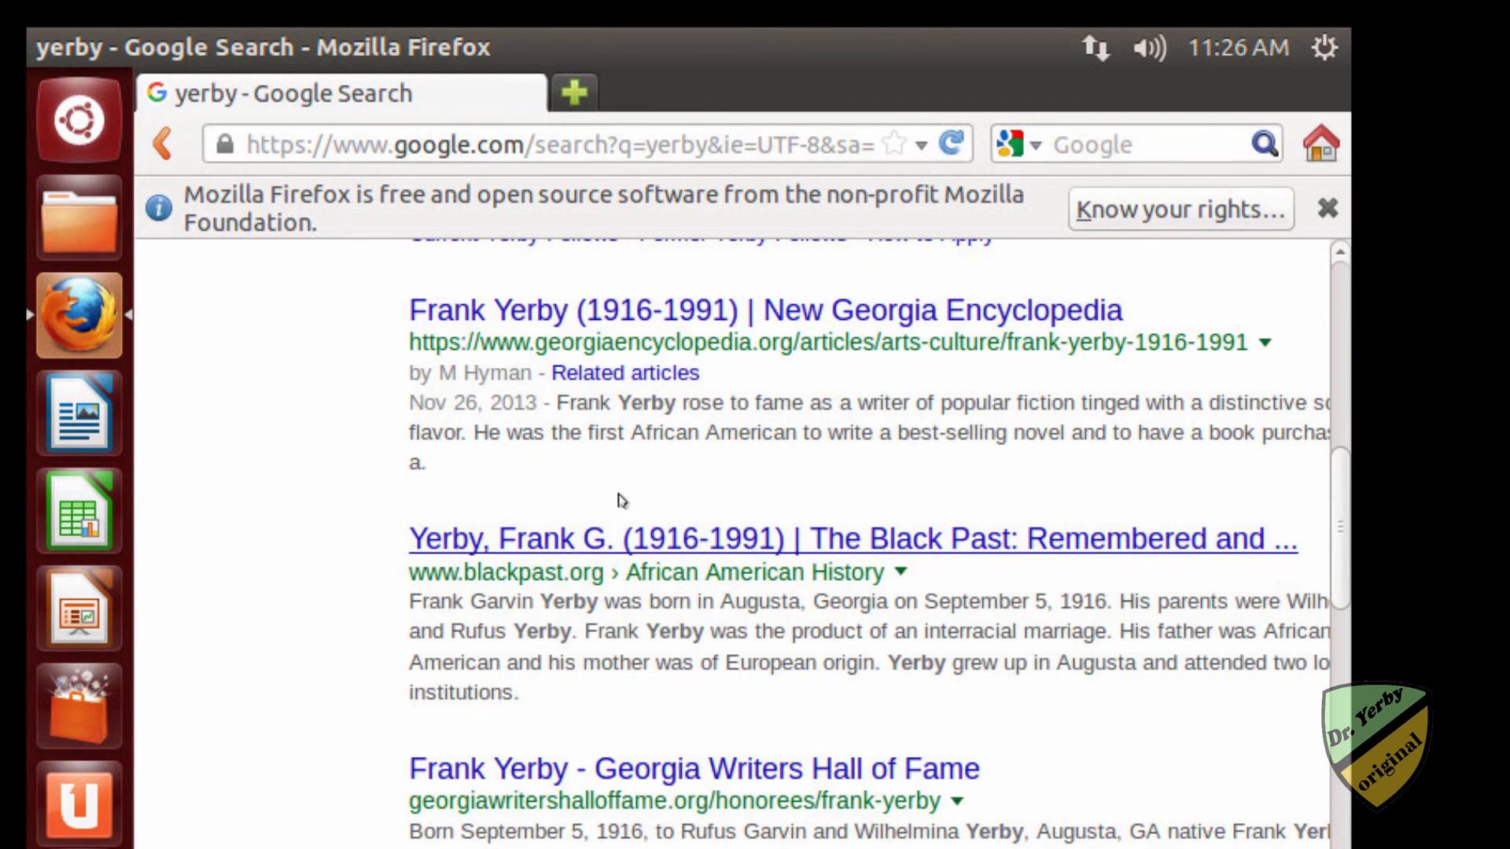
scroll(552, 485, "down", 3)
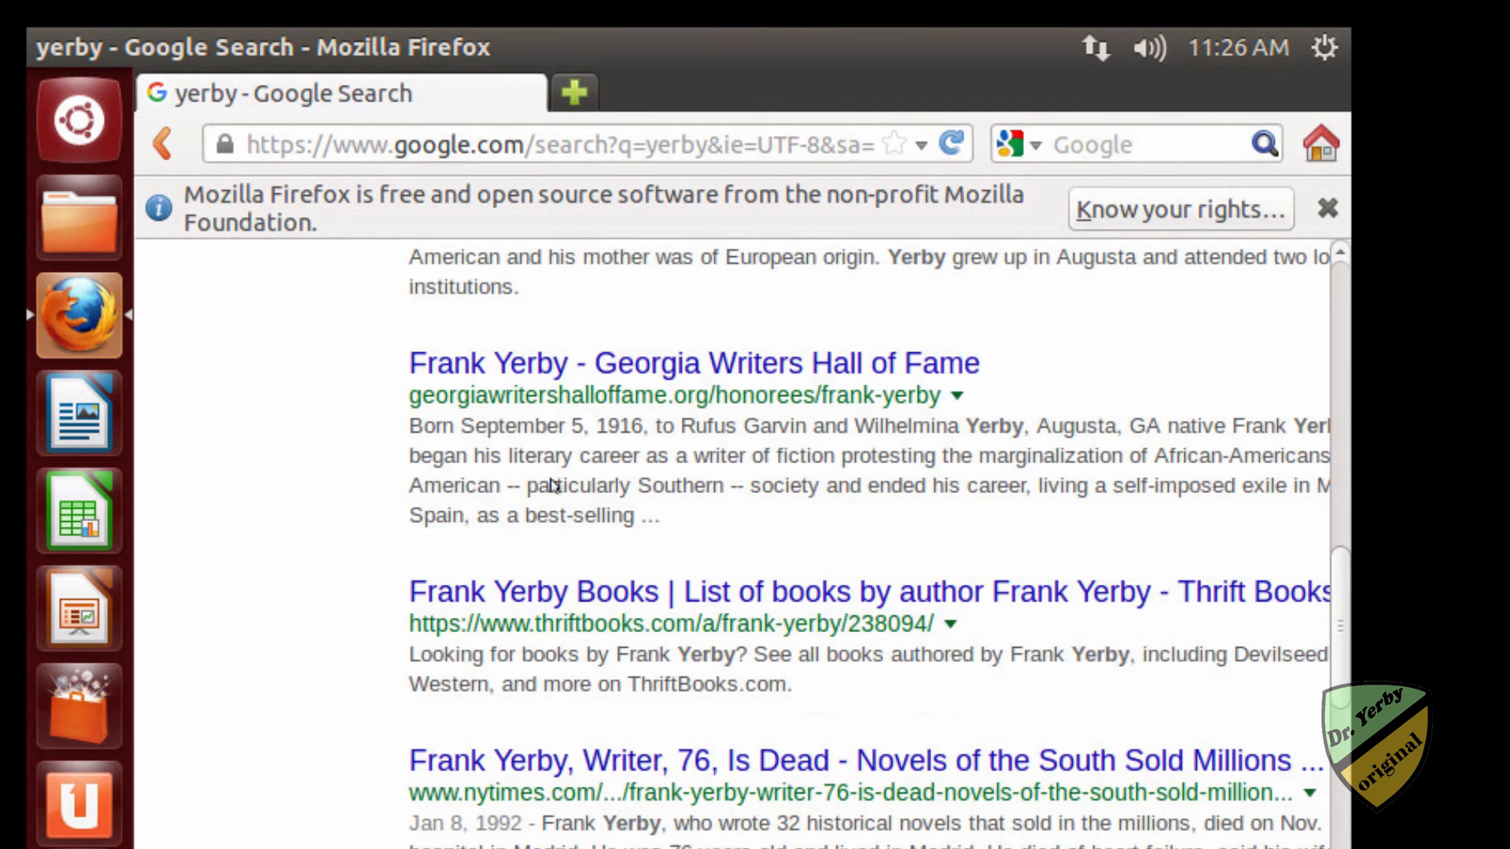
scroll(586, 488, "down", 5)
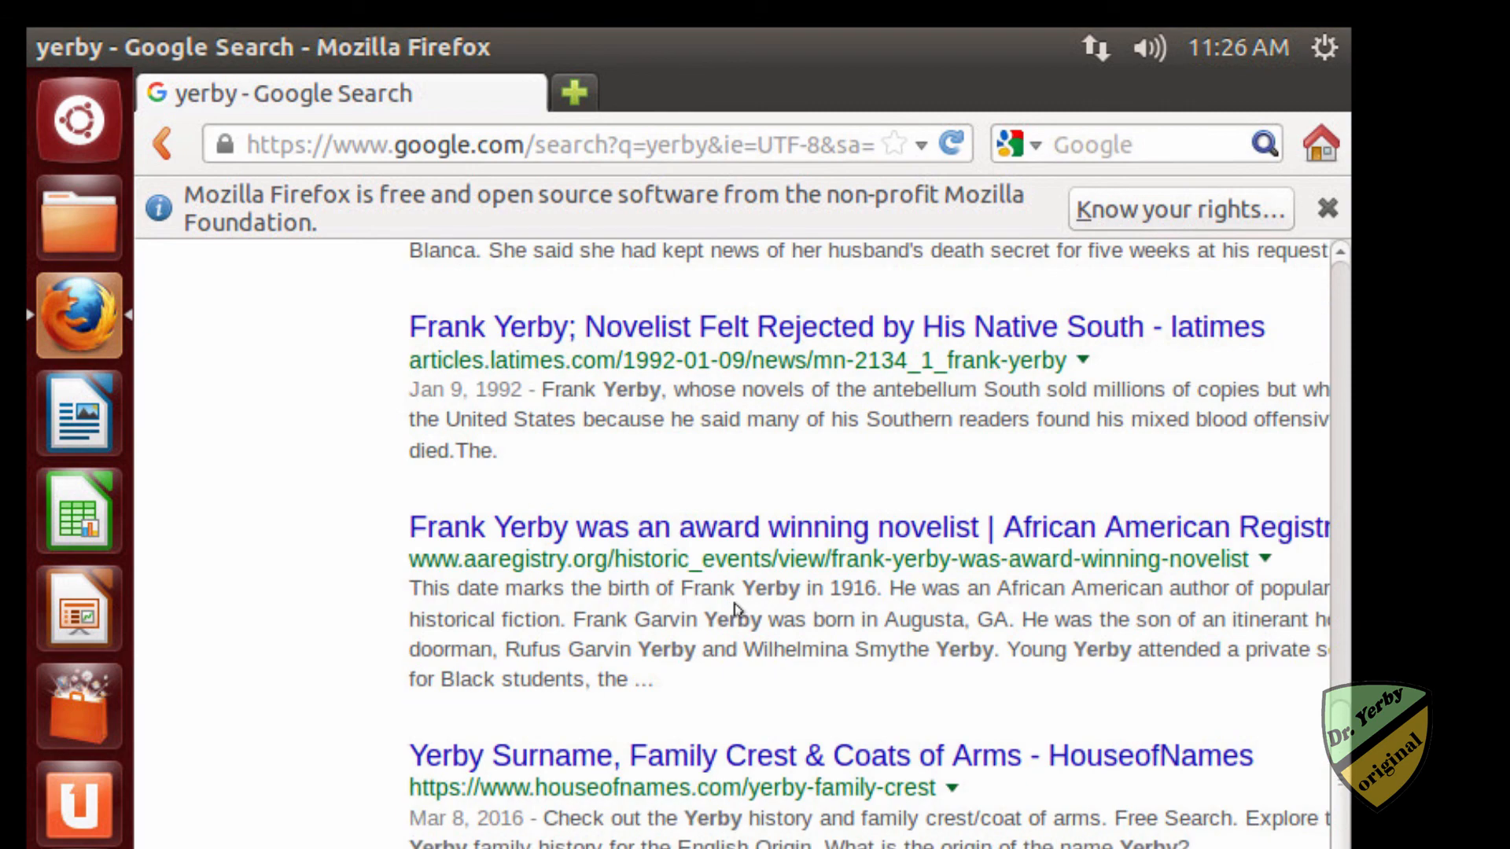
scroll(870, 703, "down", 4)
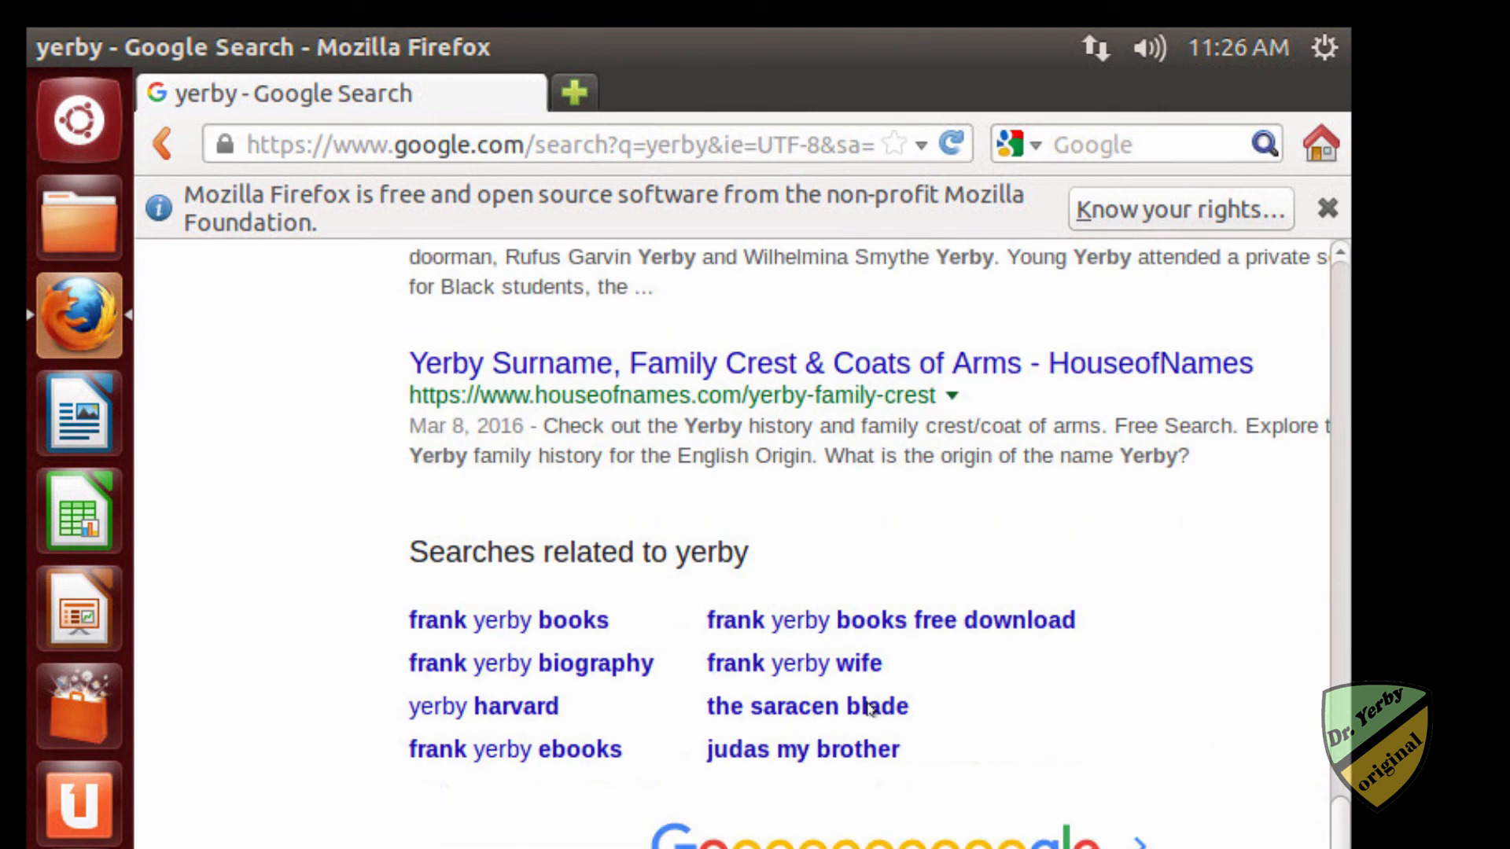